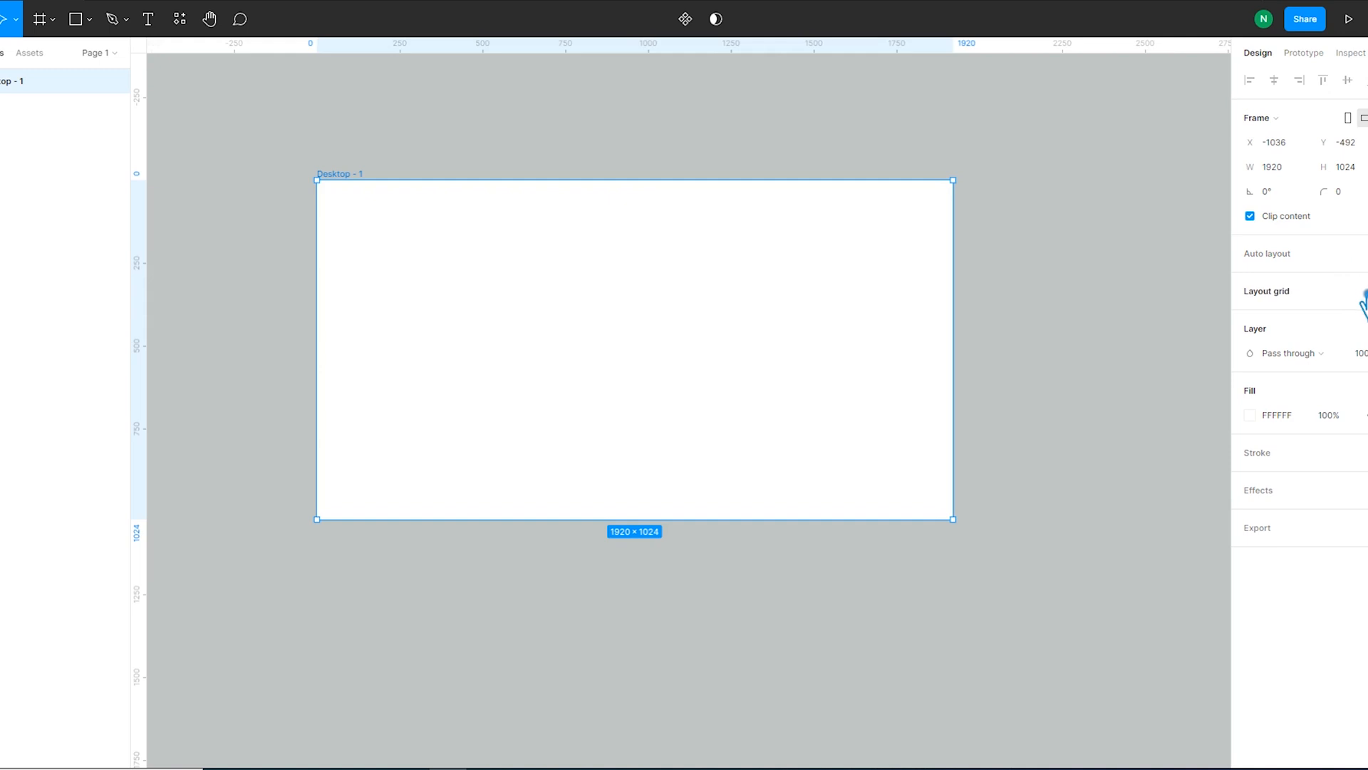
Step: Add a layout grid to the desktop frame, change it to columns, and configure 12 centre-aligned columns
left_click(1263, 320)
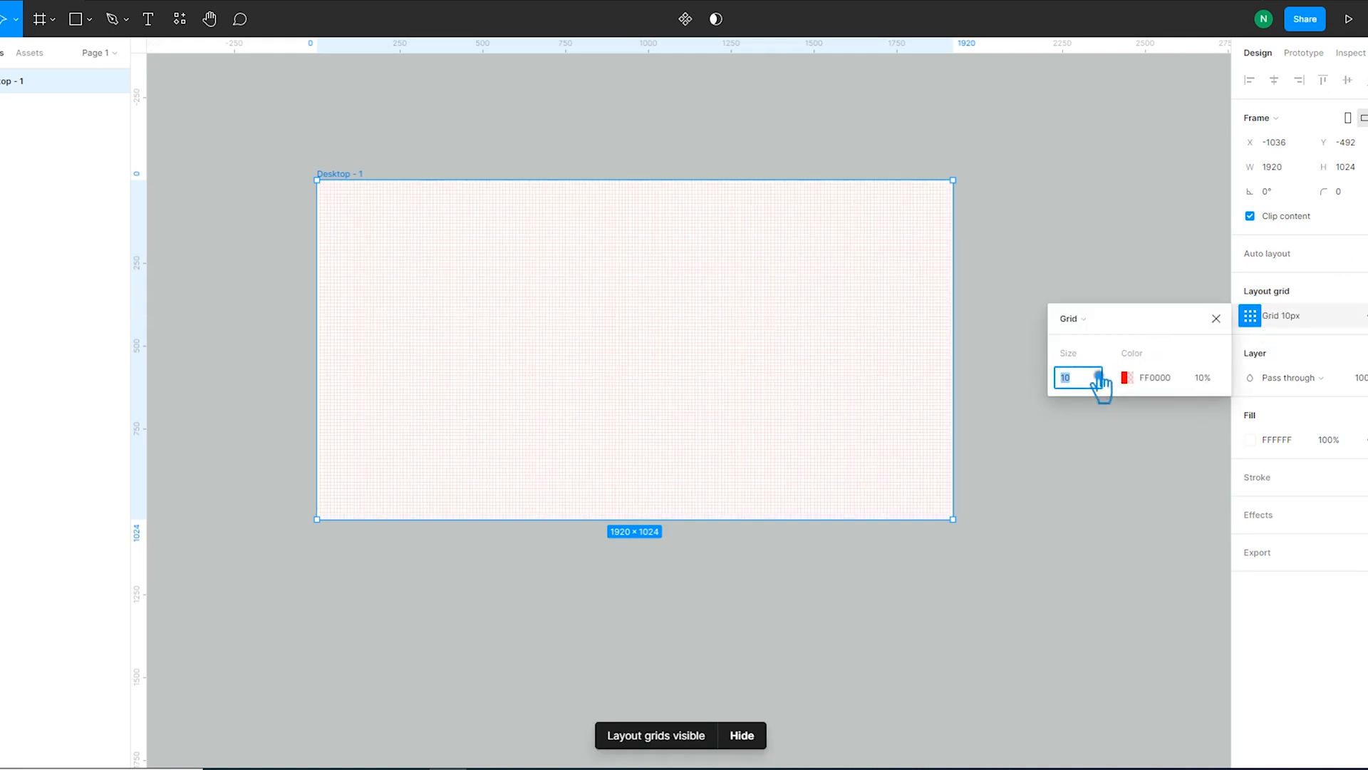
left_click(1080, 320)
left_click(1104, 339)
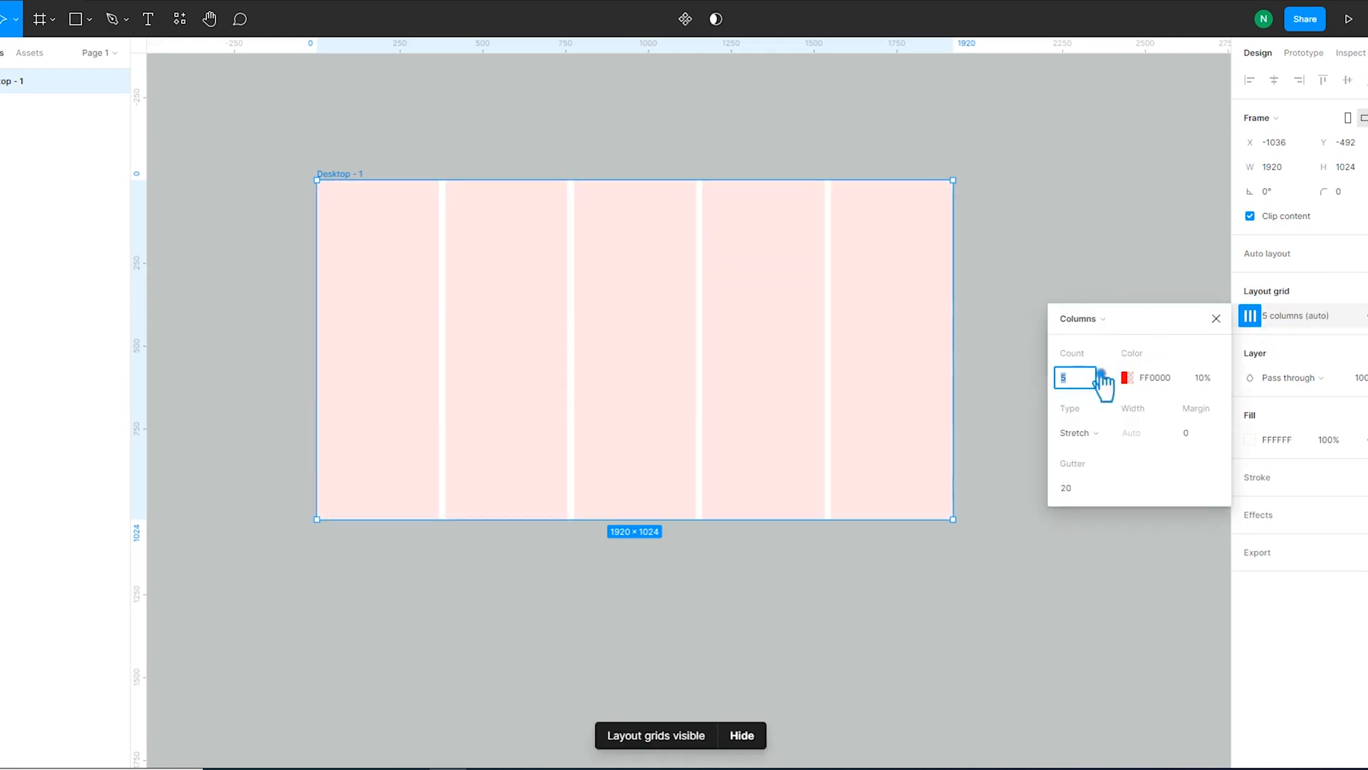
left_click(1097, 433)
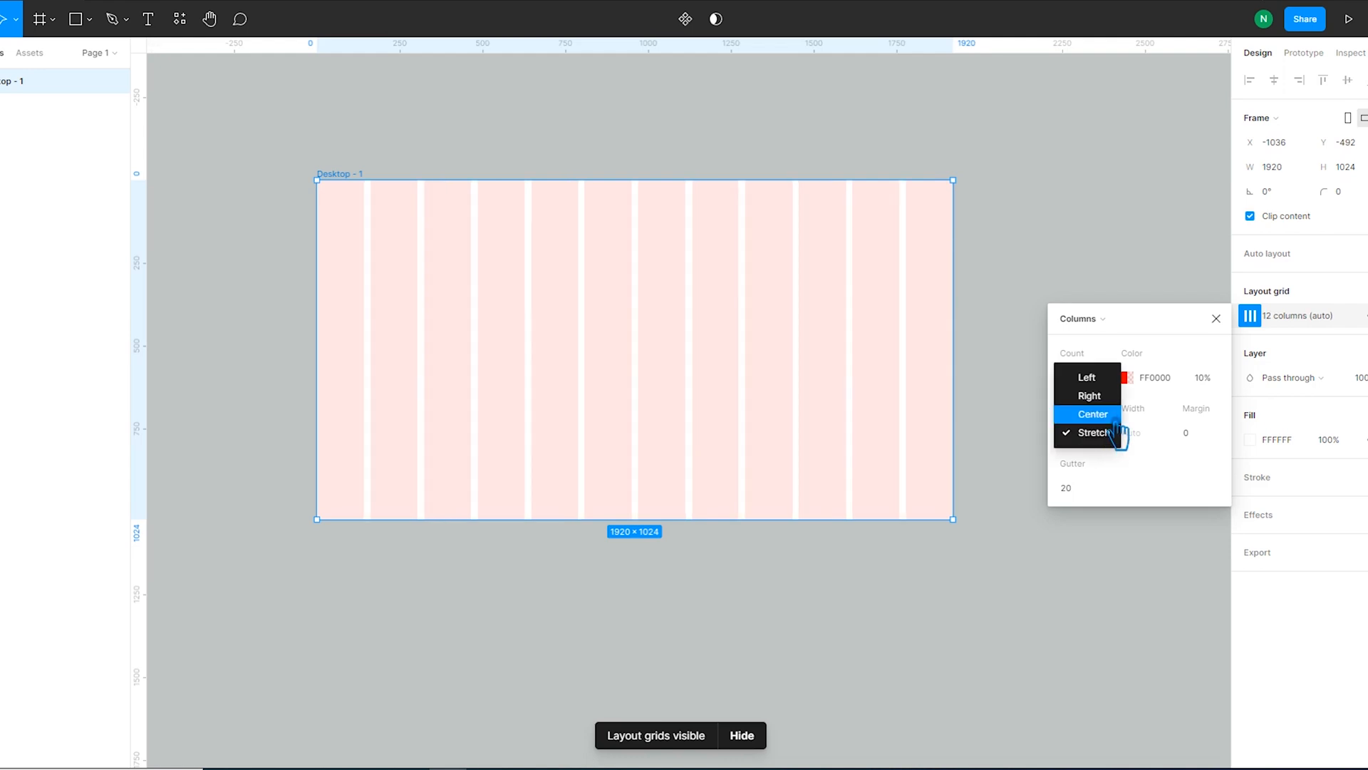
left_click(1116, 418)
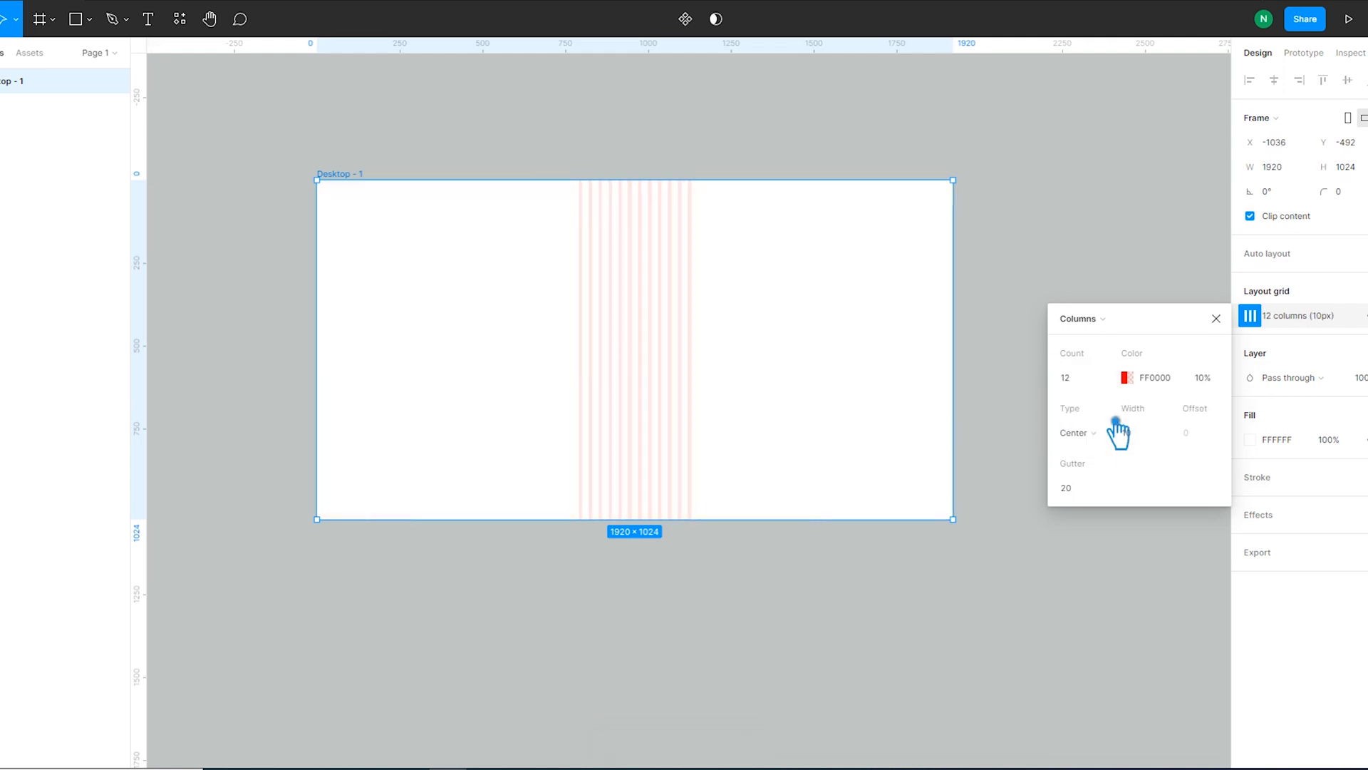
Step: Set the grid's column width to 65 and its gutter to 30
left_click(1153, 436)
type("65")
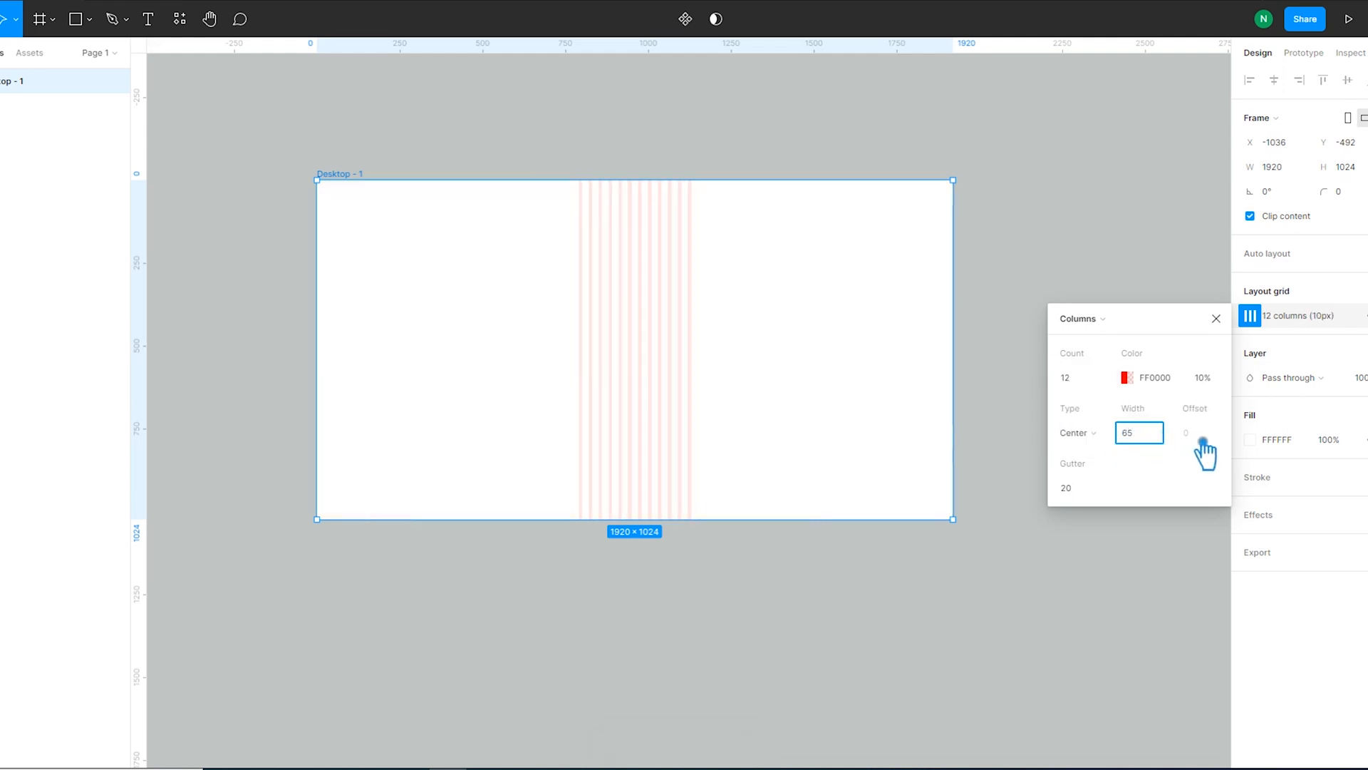
left_click(1091, 492)
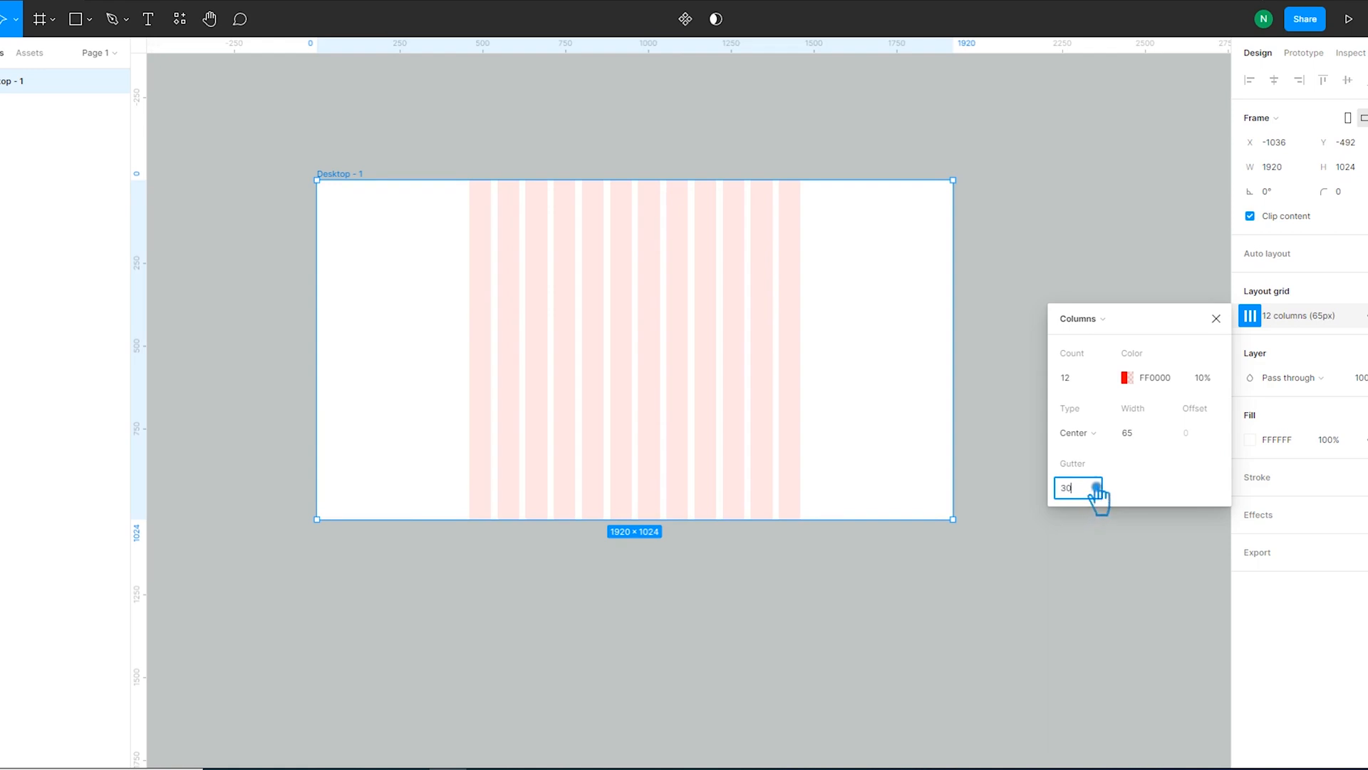
type("30")
key("Return")
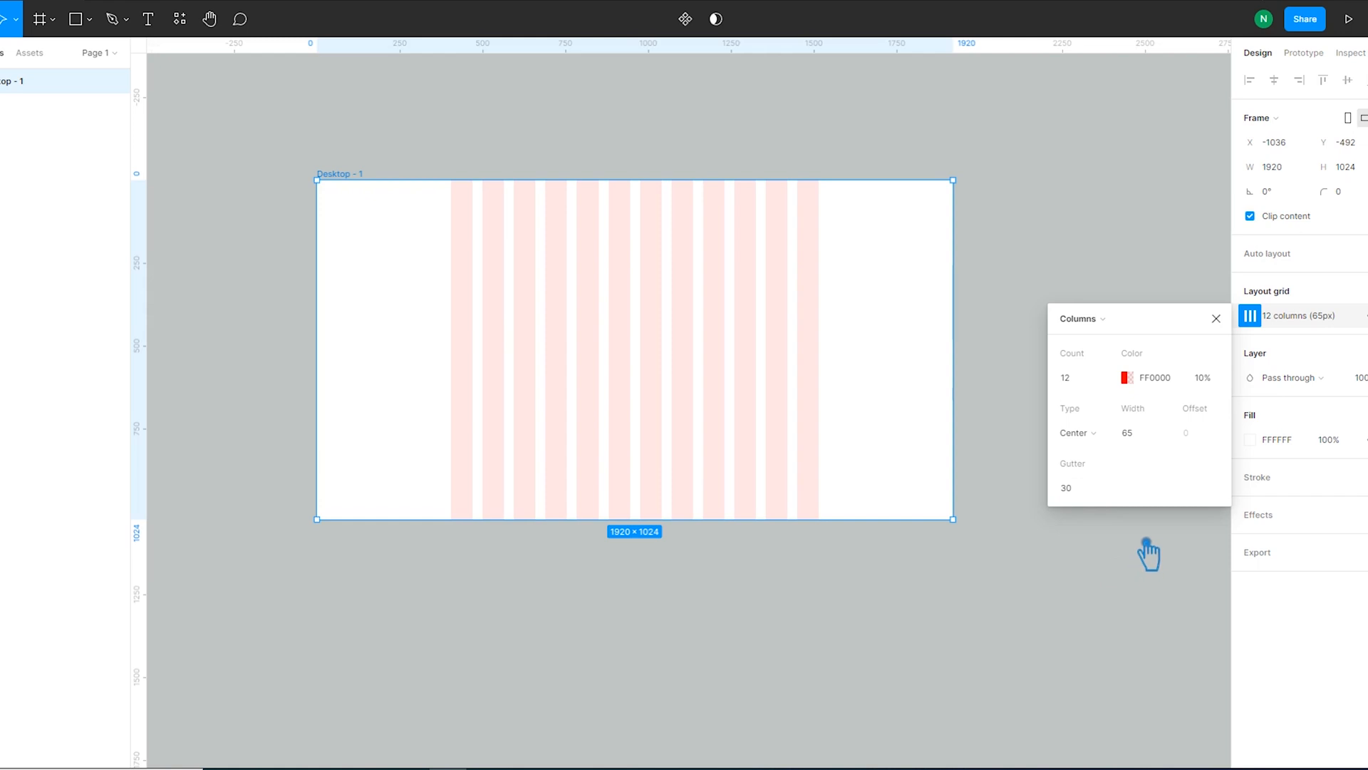
left_click(1033, 602)
scroll(1055, 545, "right", 2)
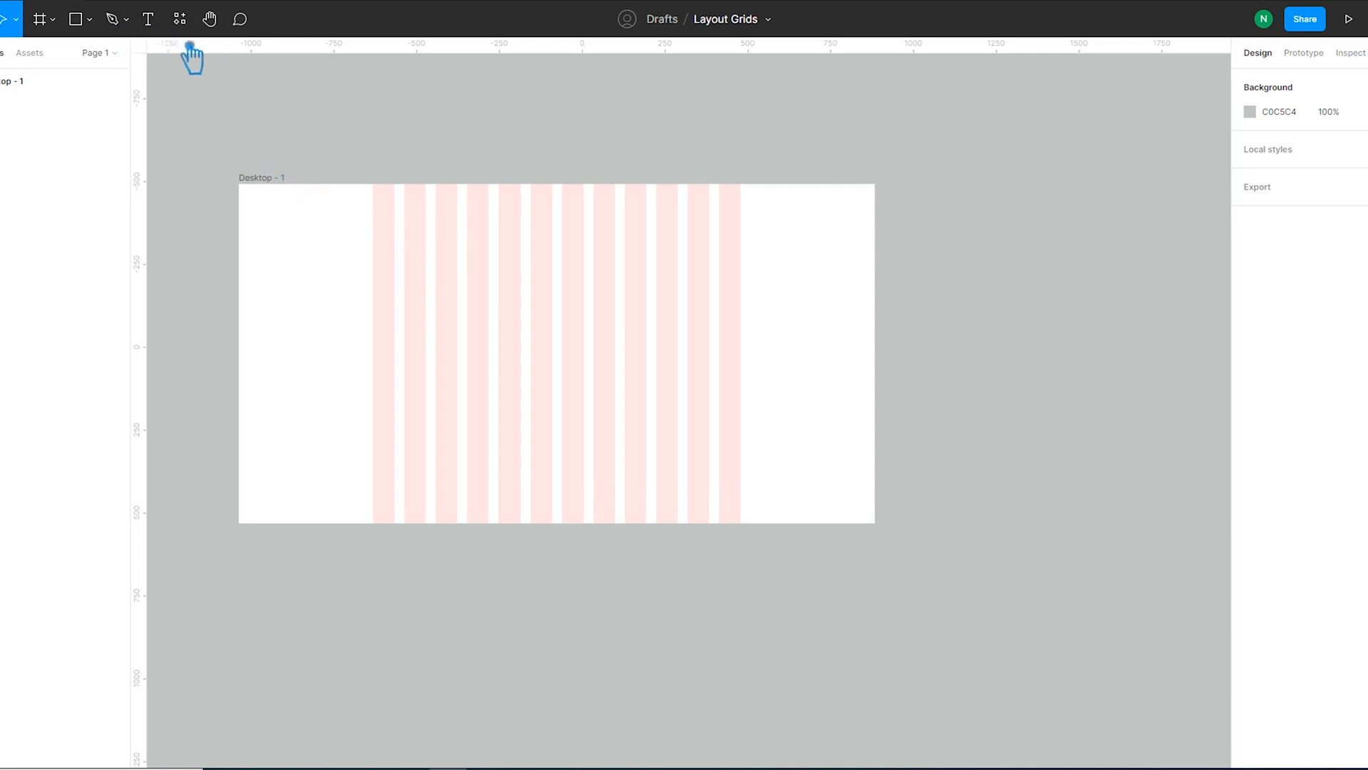
Step: Add a text heading "Website Layout" above the desktop frame, with the font size set to 161
left_click(165, 30)
left_click(451, 132)
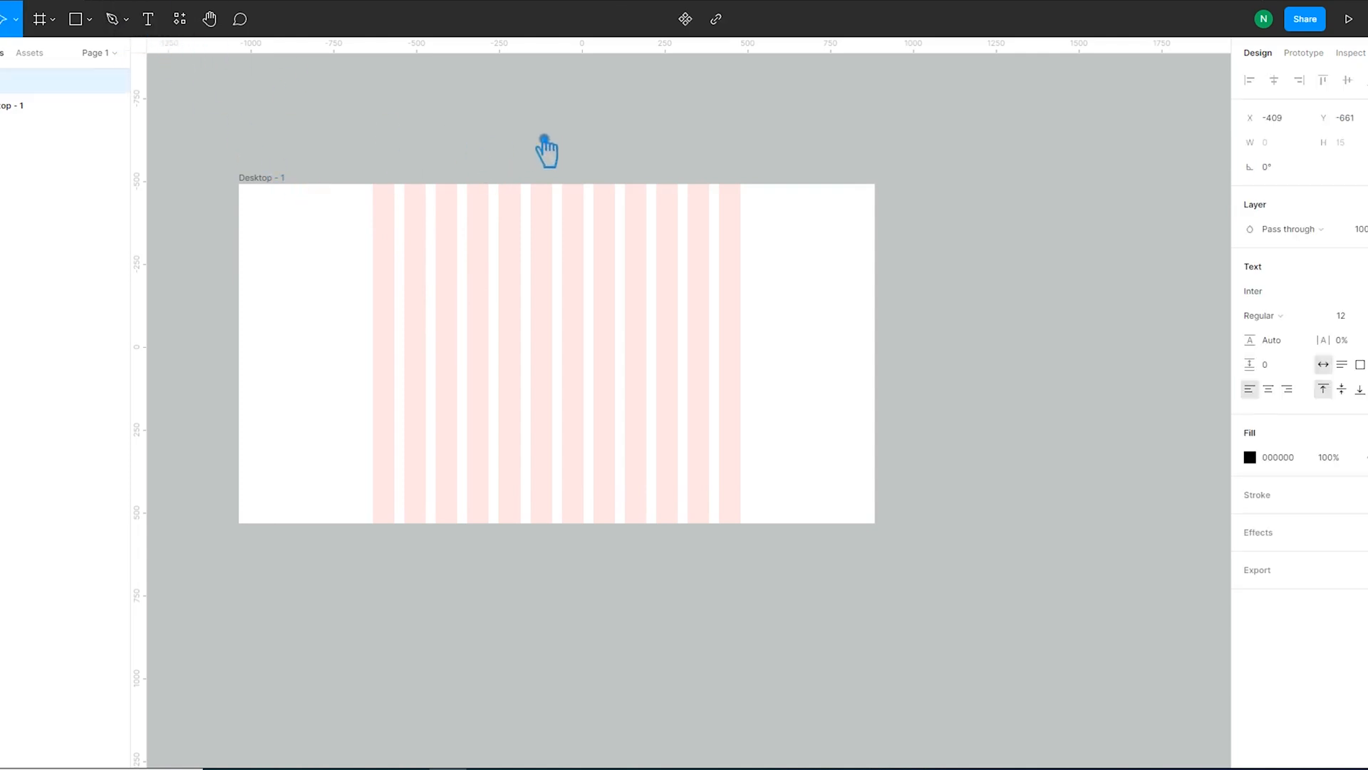
left_click(1343, 316)
type("161")
key("Return")
type("Websit")
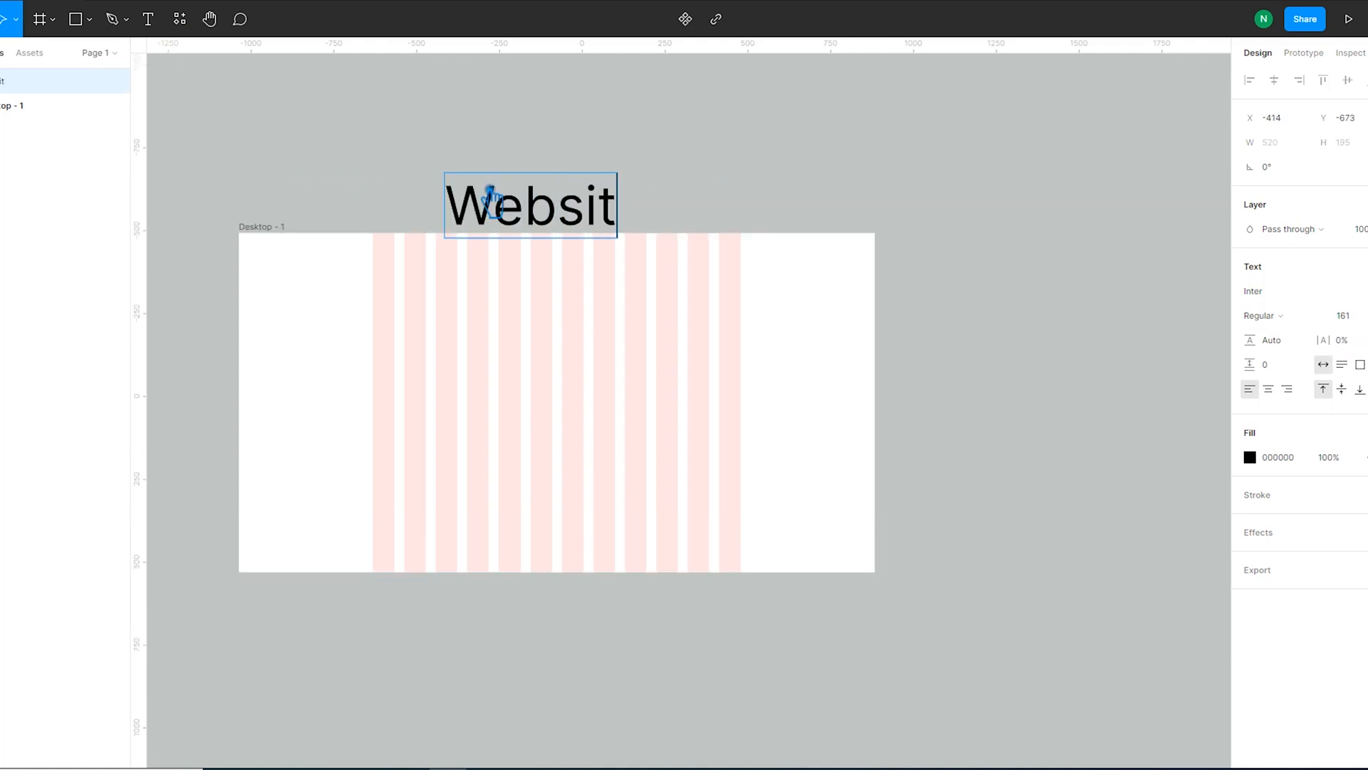
type("e")
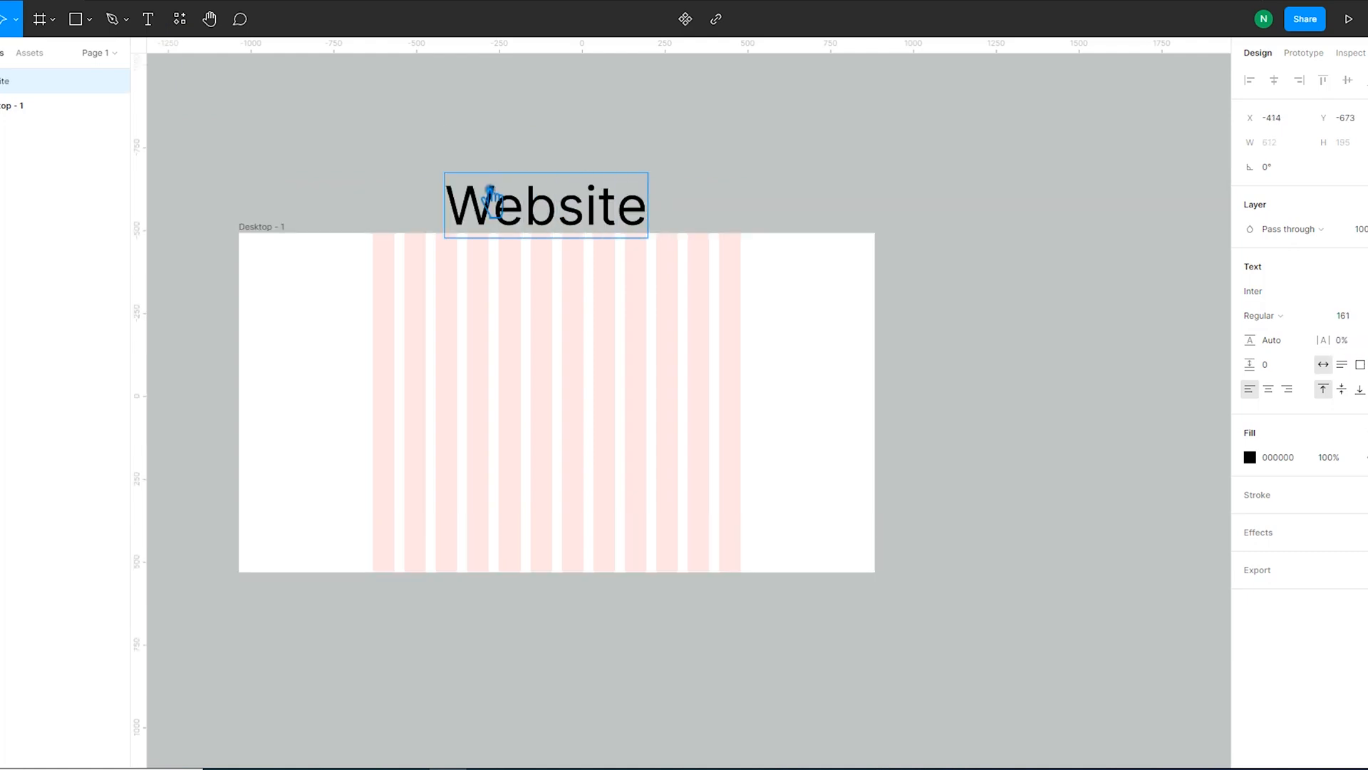
type(" Layout")
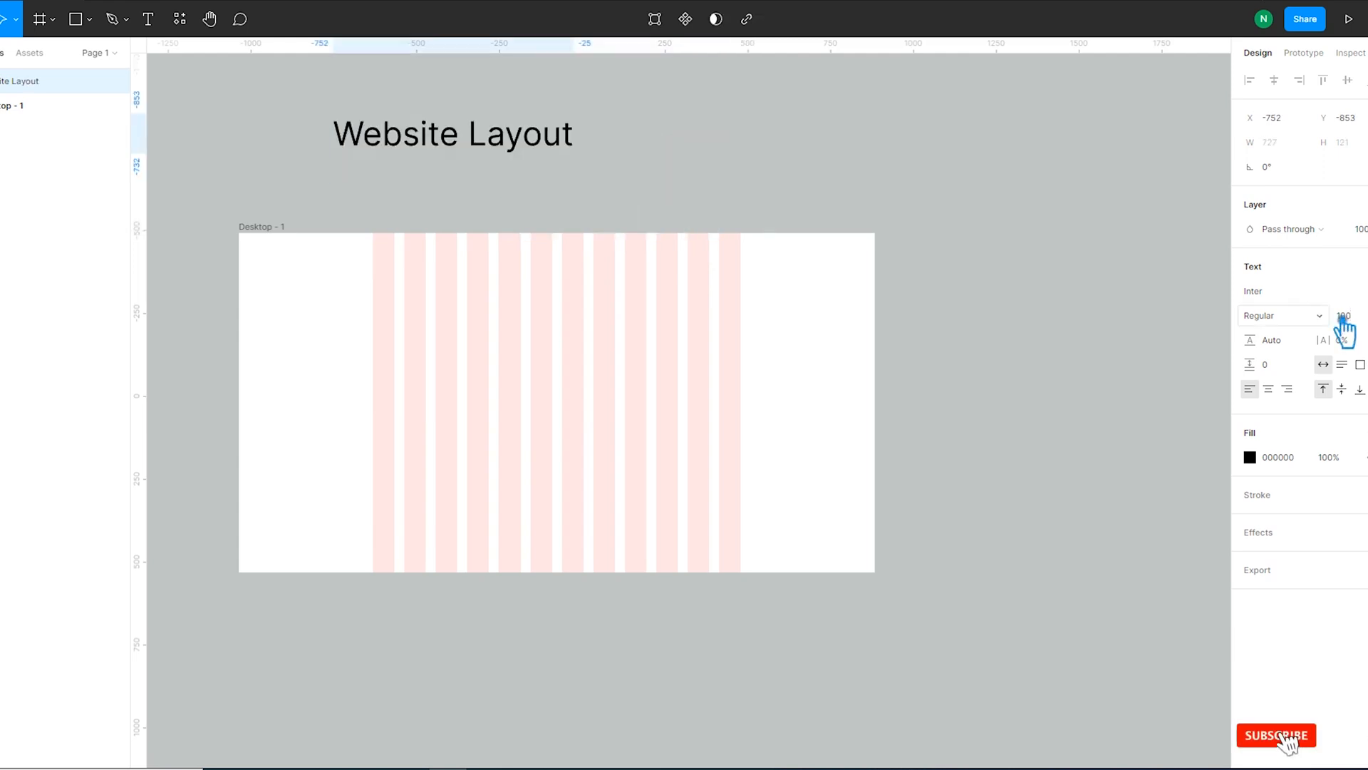
Step: Make the "Website Layout" heading bold at size 64 and move it above the left part of the frame
left_click(1265, 316)
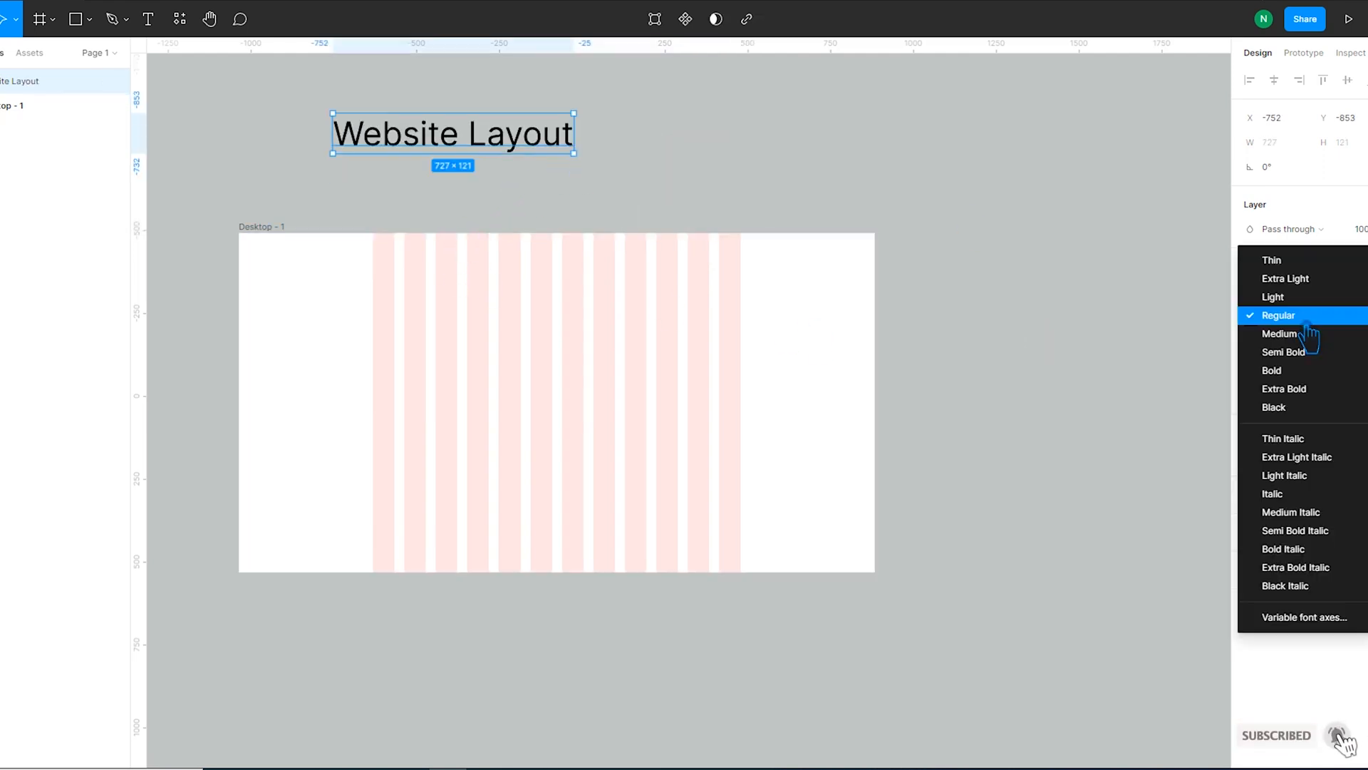
left_click(1288, 370)
left_click_drag(562, 149, 503, 137)
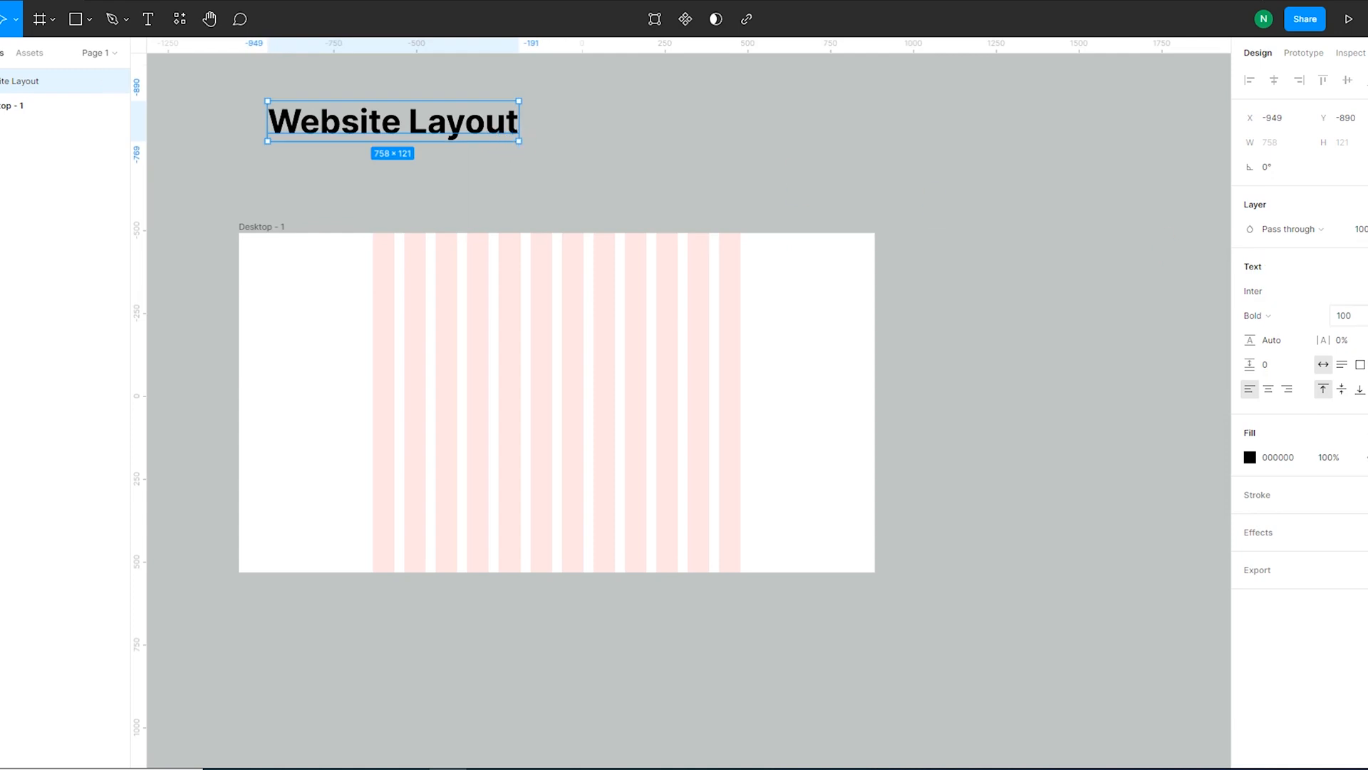
left_click(1365, 316)
left_click(1362, 586)
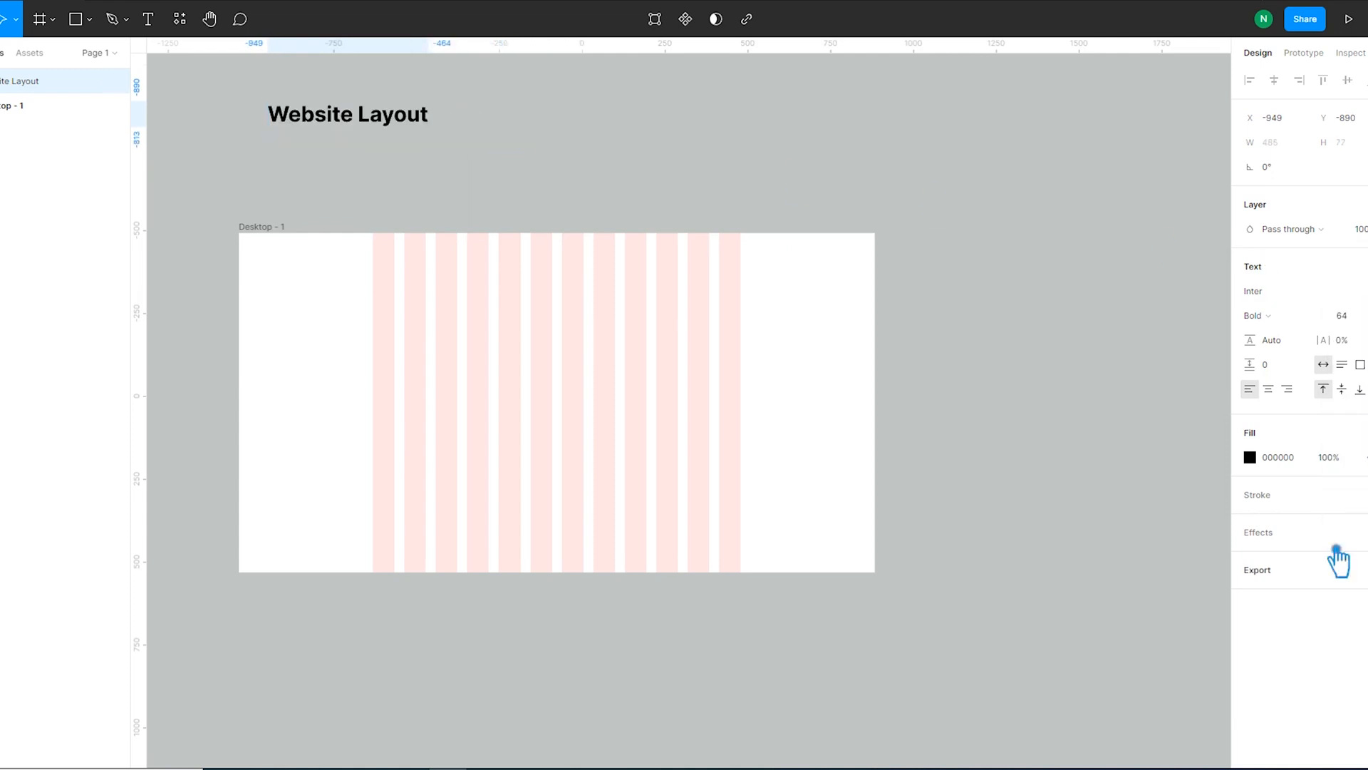
left_click_drag(409, 127, 410, 137)
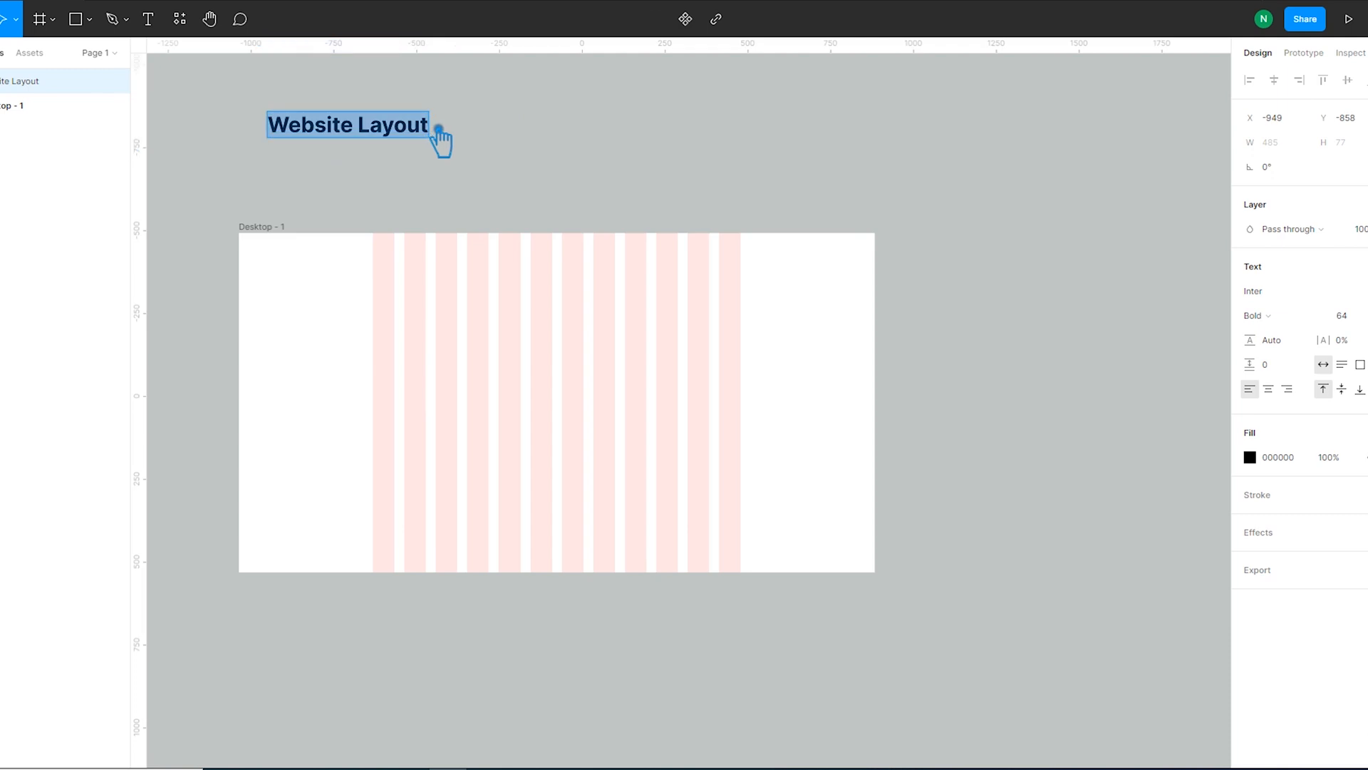
left_click(476, 140)
left_click_drag(416, 143, 588, 146)
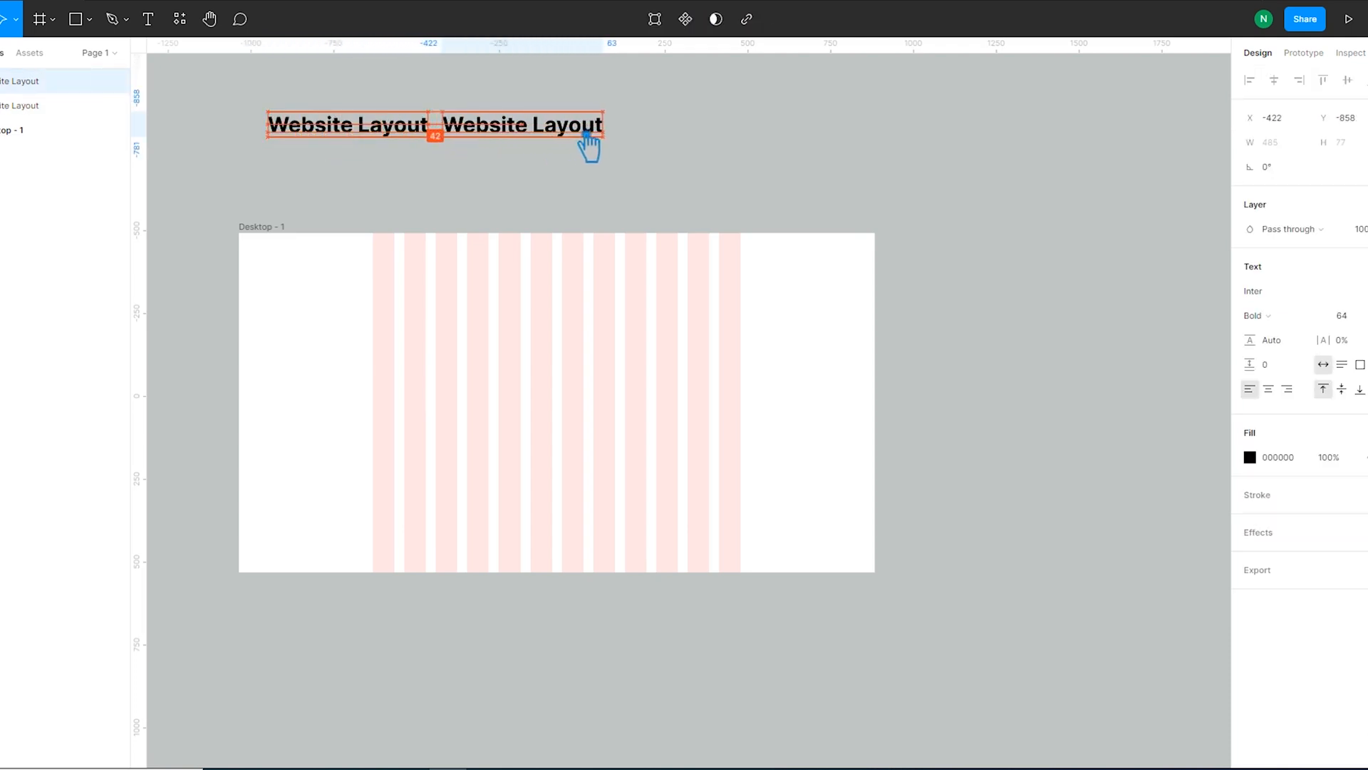
key("Delete")
Step: Append "1920/1080" to the heading after a wide space, so it reads "Website Layout 1920/1080"
double_click(413, 128)
left_click(445, 127)
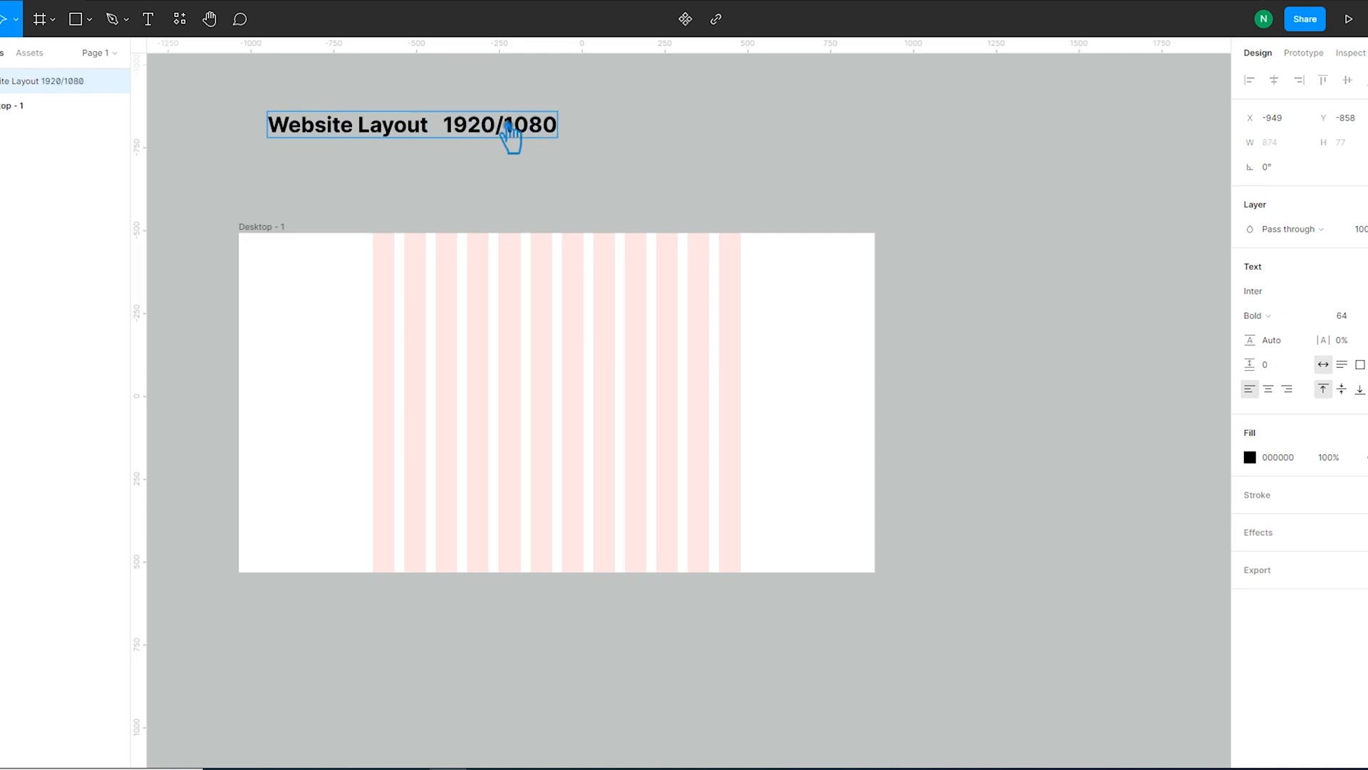
left_click(664, 141)
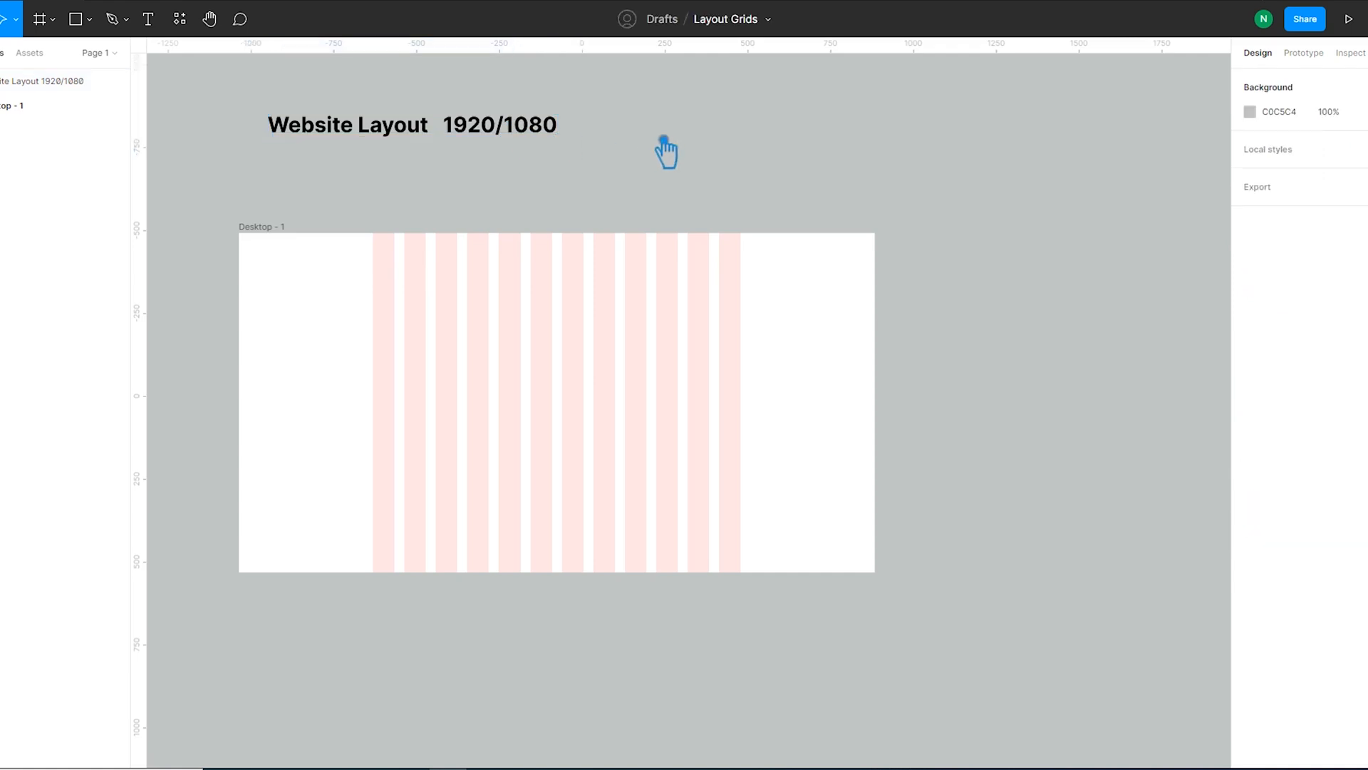
left_click(507, 128)
left_click(508, 130)
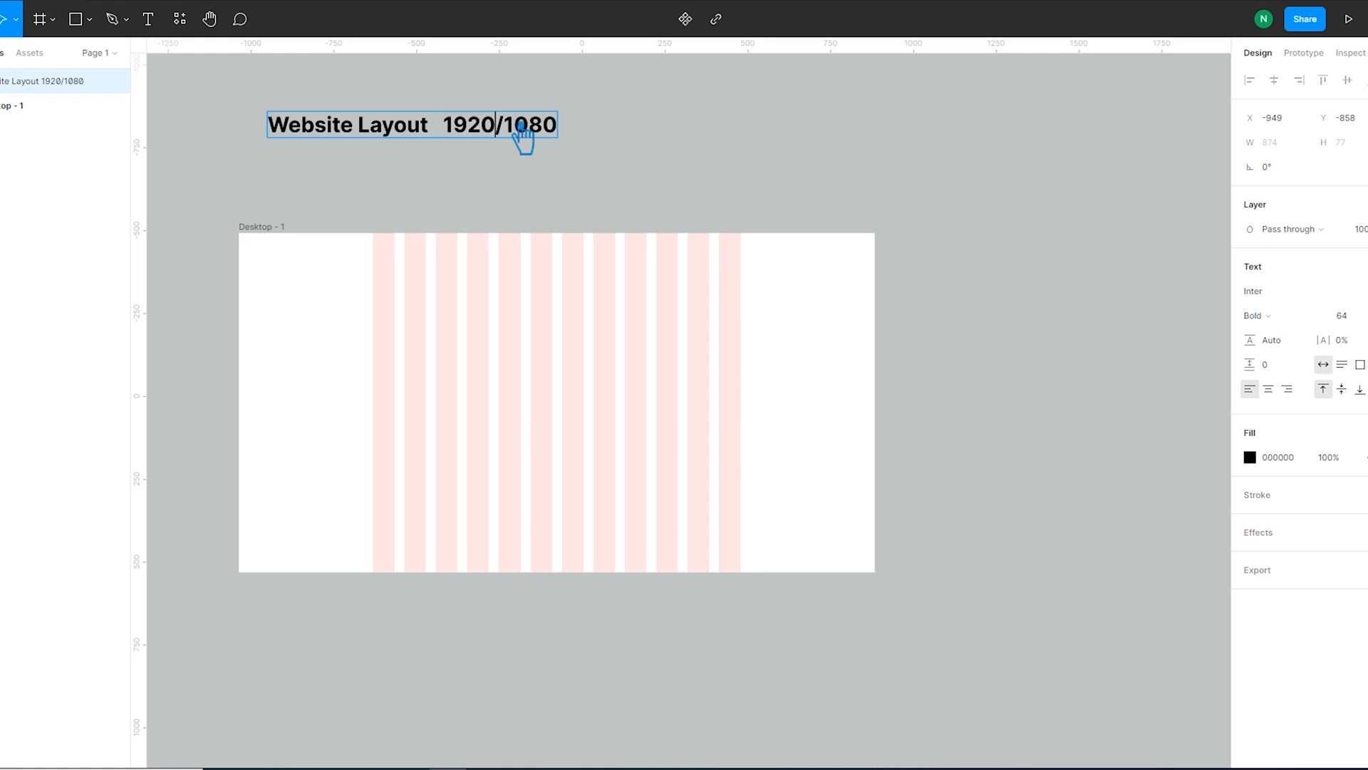
key("Escape")
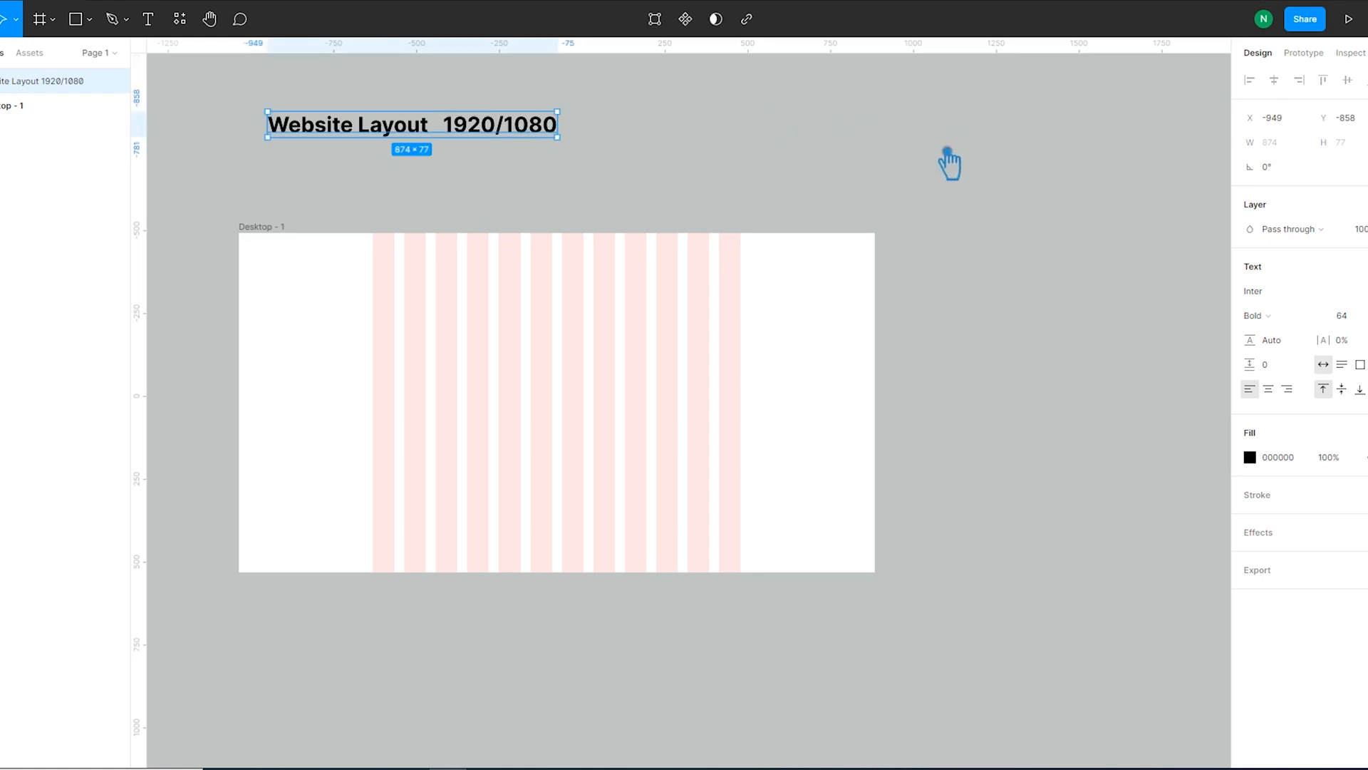
Step: Move the heading right and slightly up so it sits roughly centred above the desktop frame
left_click(613, 320)
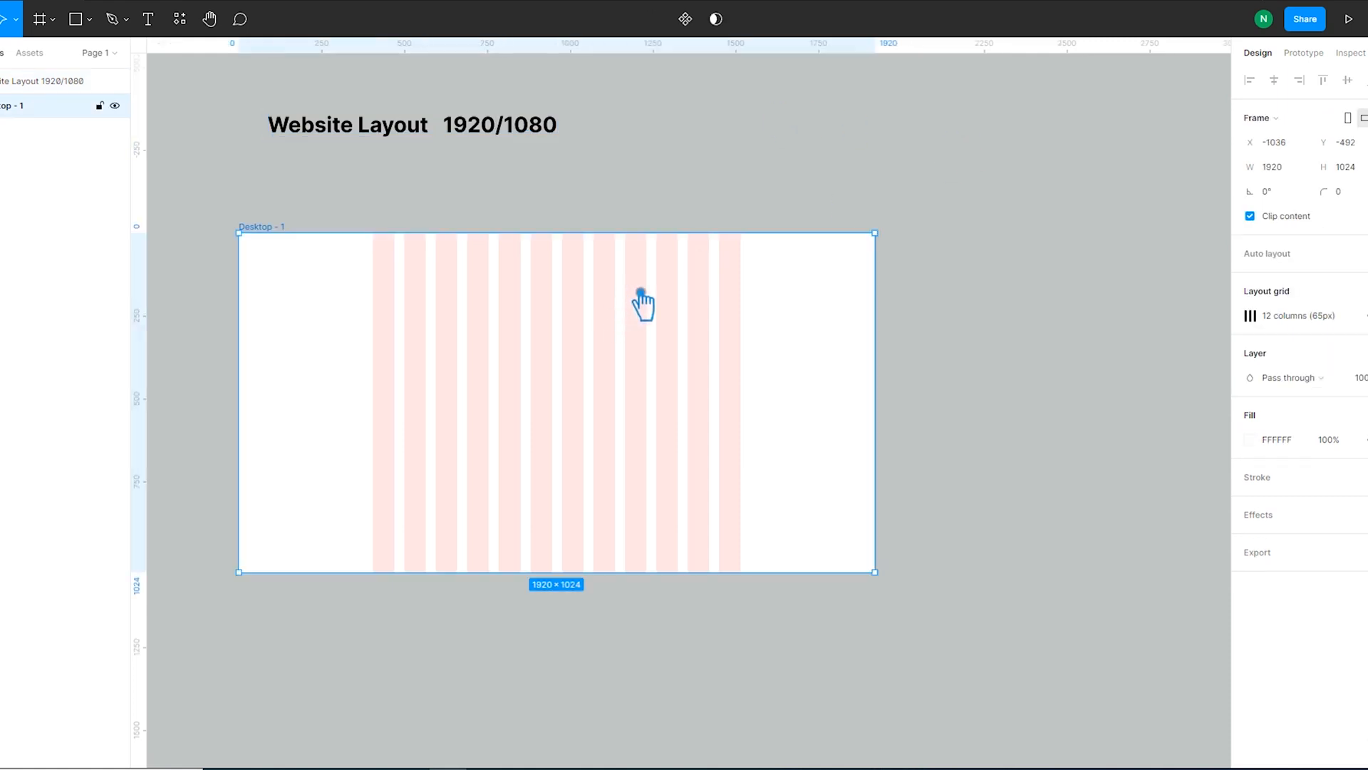
left_click(862, 173)
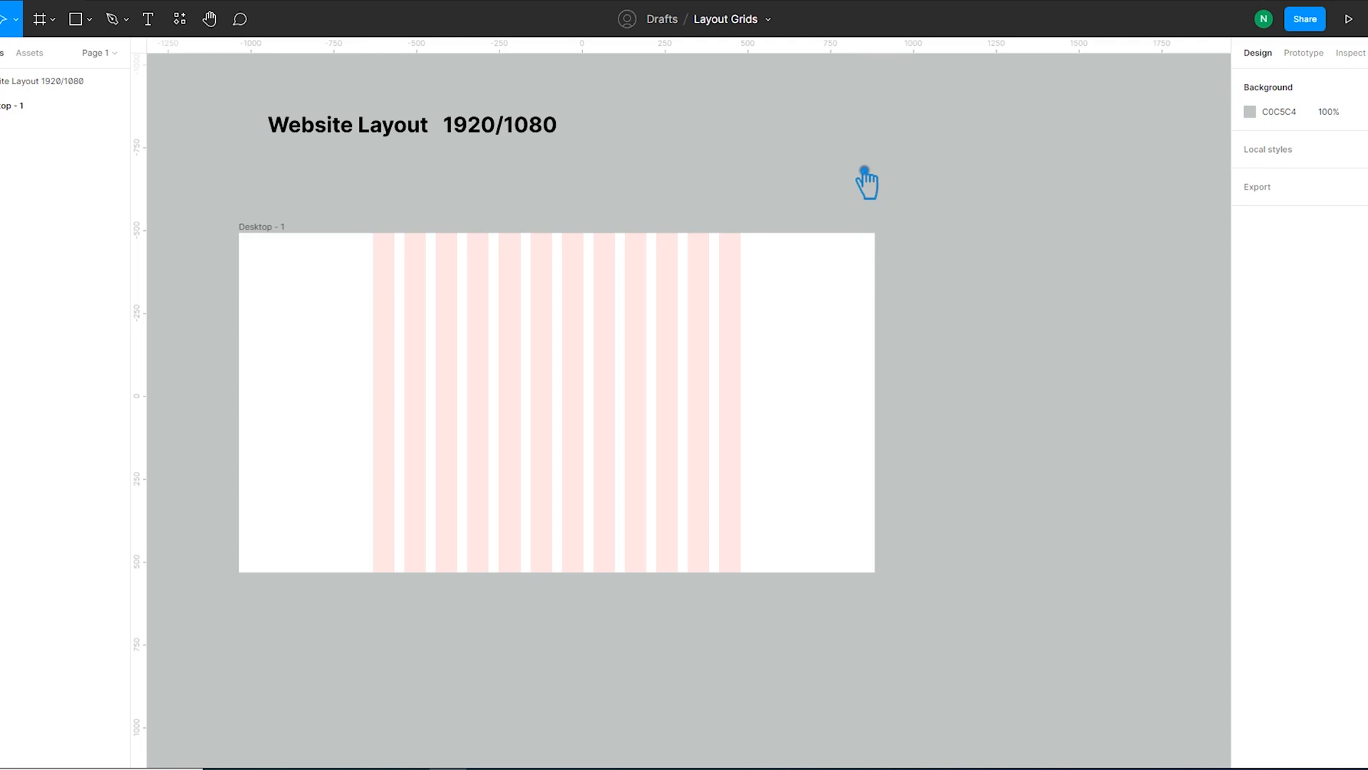
left_click_drag(467, 129, 580, 125)
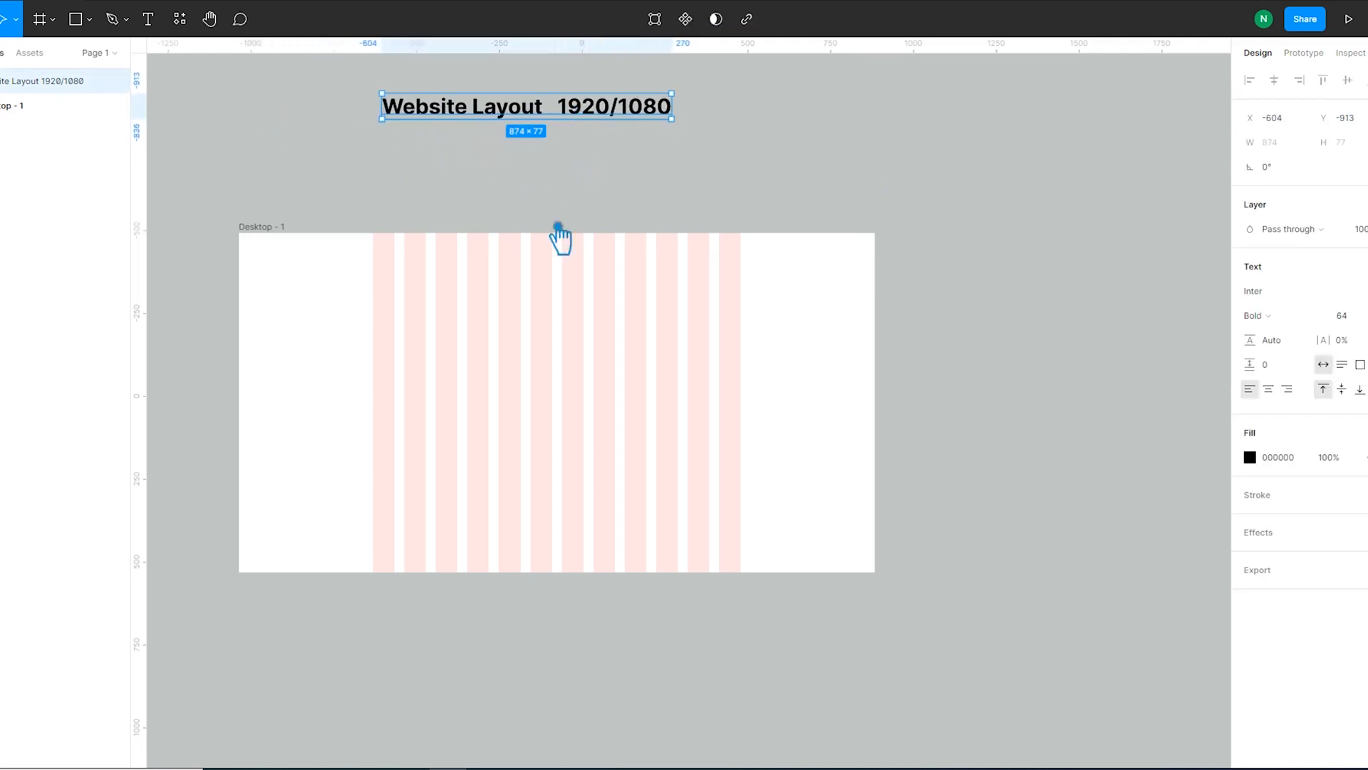
left_click(528, 165)
left_click(53, 19)
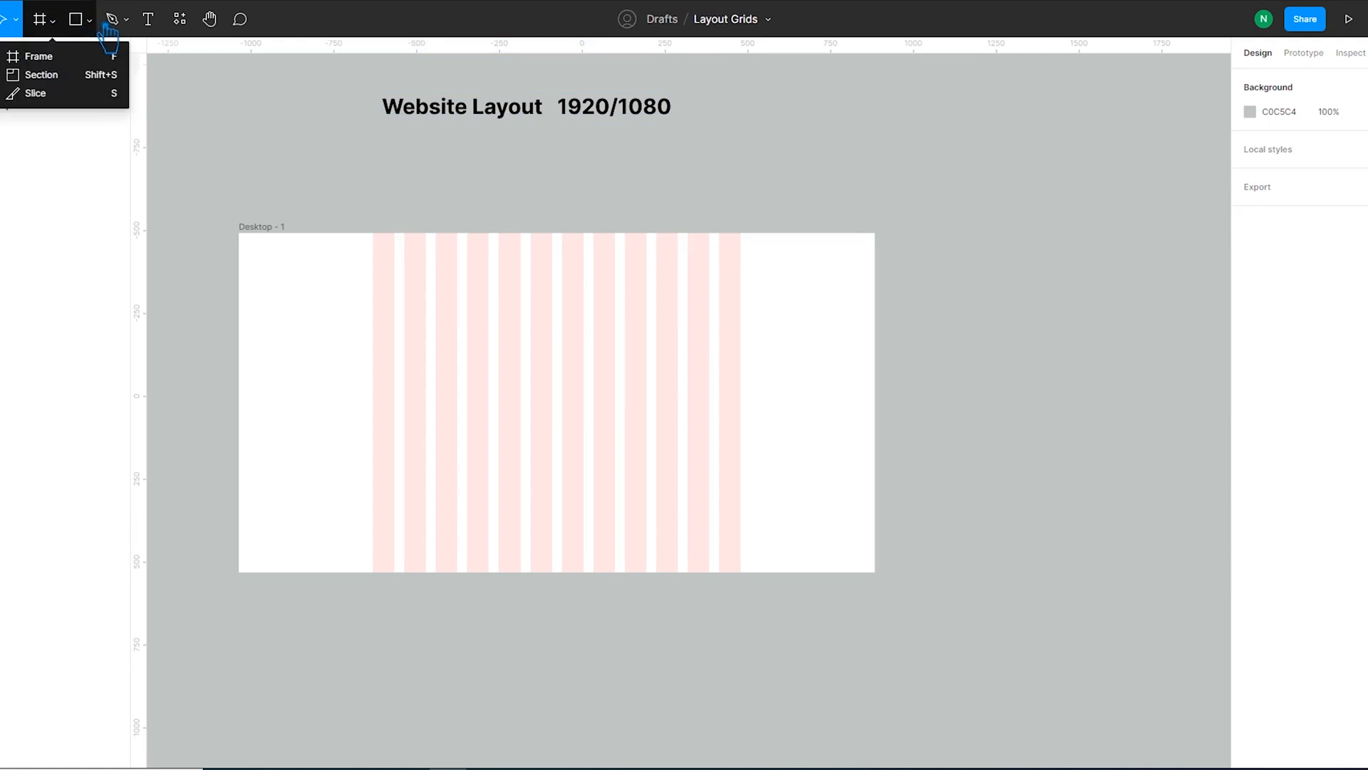
left_click(89, 20)
left_click(74, 63)
mouse_move(741, 316)
left_mouse_down()
mouse_move(386, 262)
mouse_move(400, 265)
left_mouse_up()
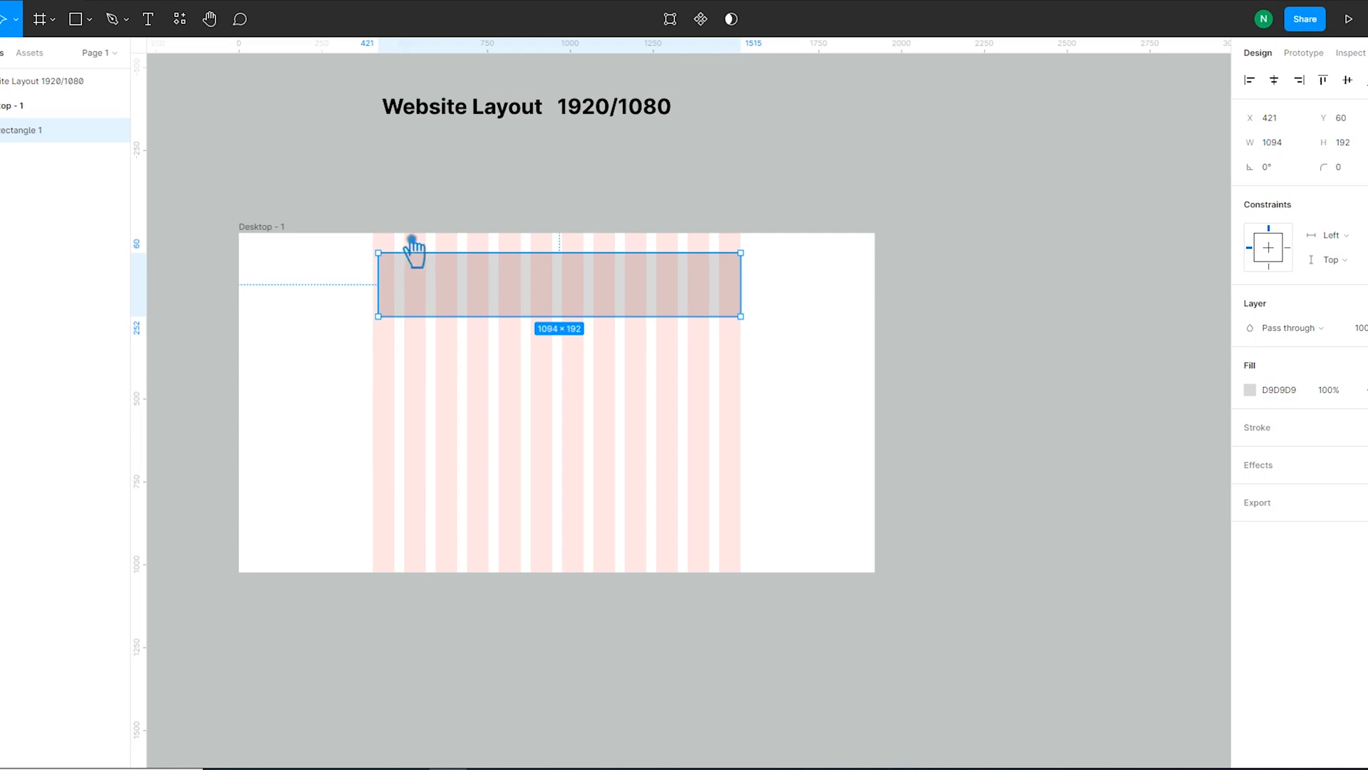
key("Delete")
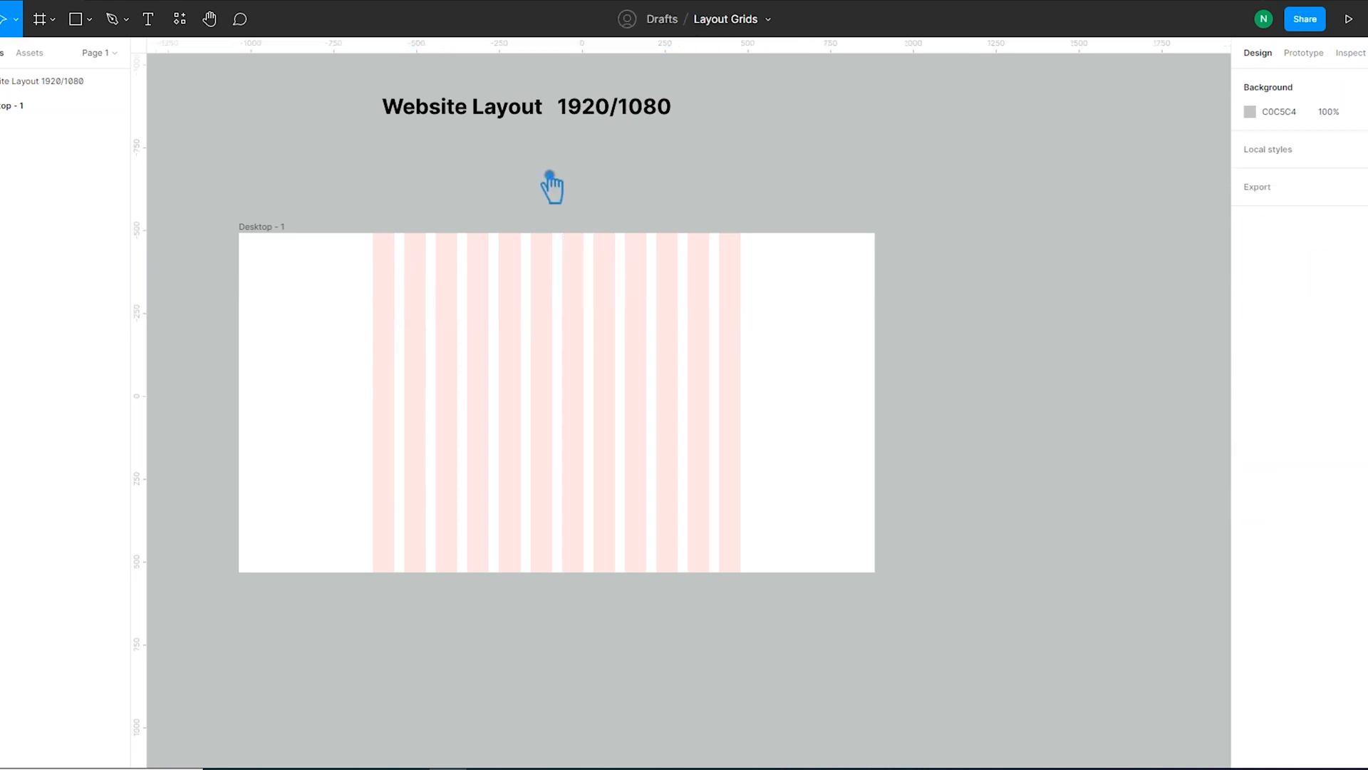
Step: Add a text label "1110" between the heading and the desktop frame
left_click(157, 31)
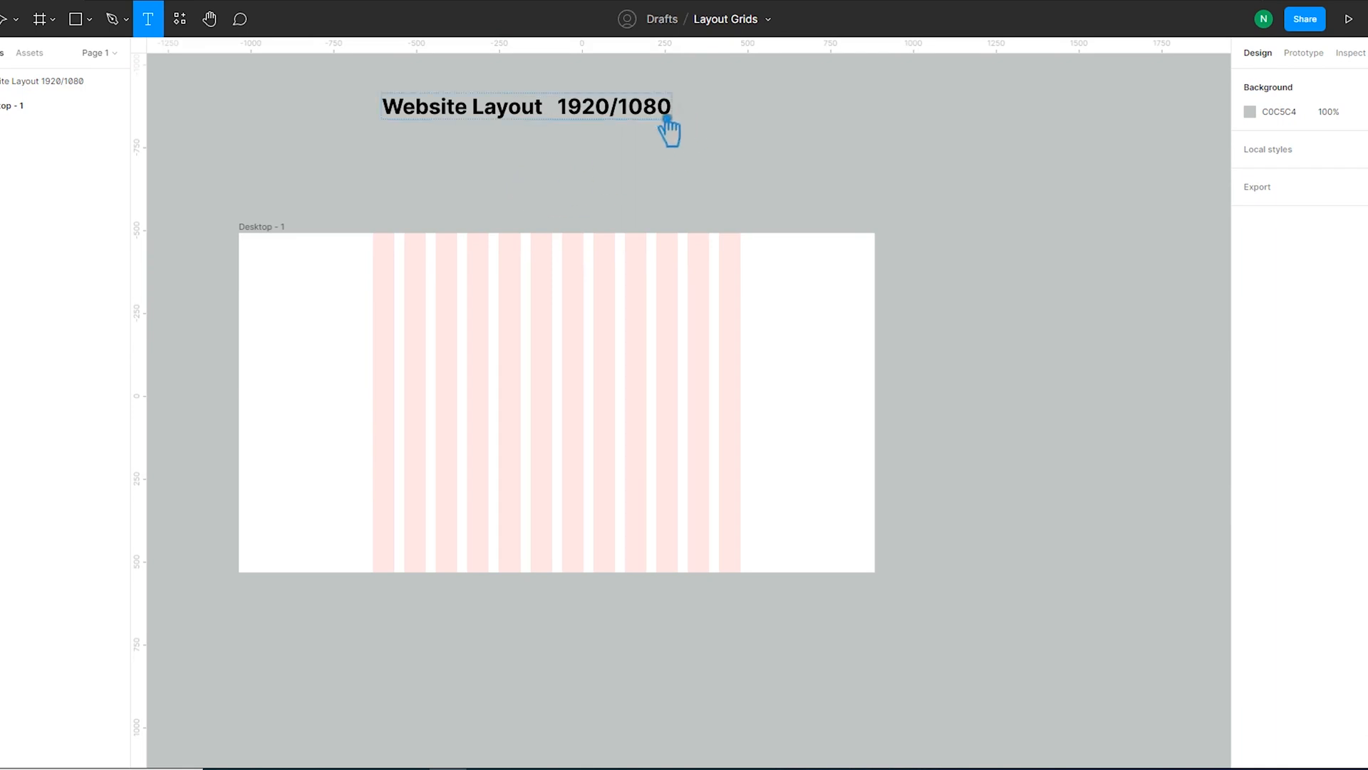
left_click(494, 164)
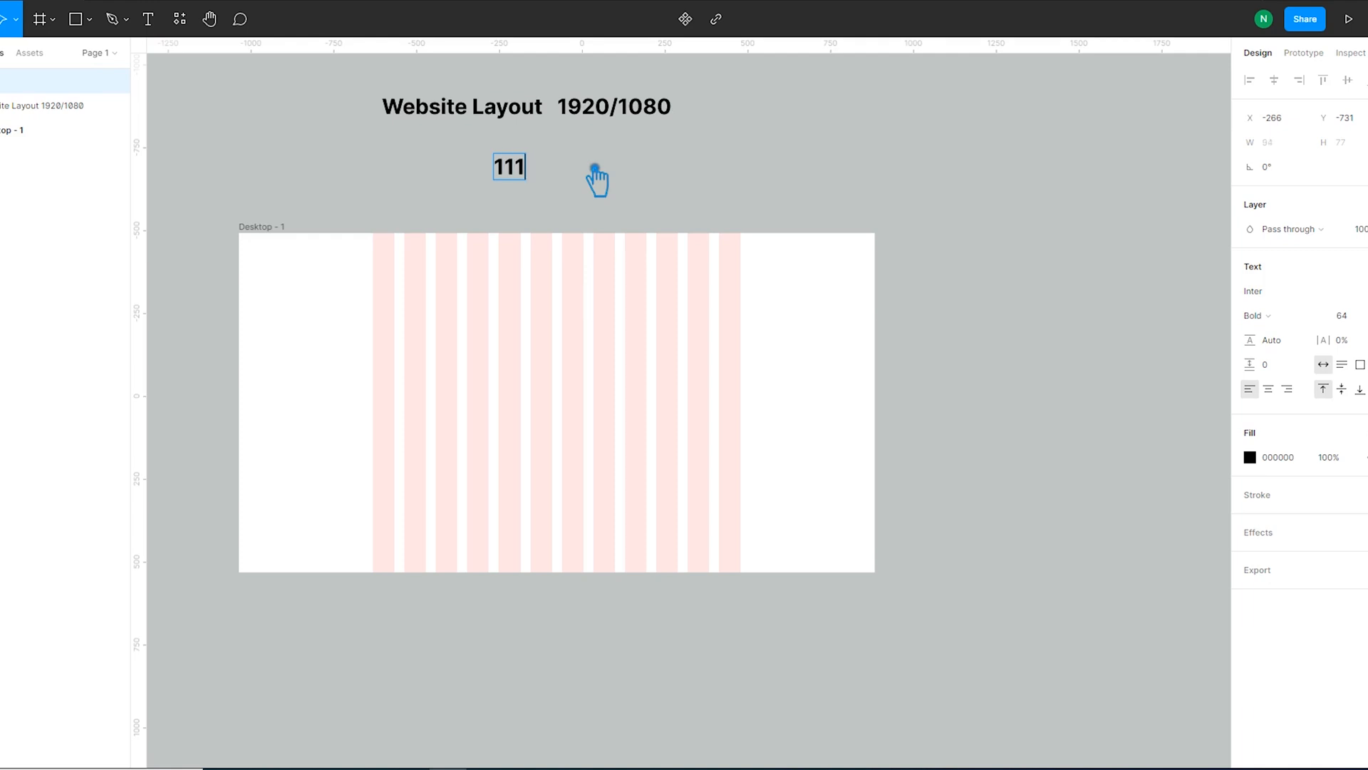
left_click(678, 173)
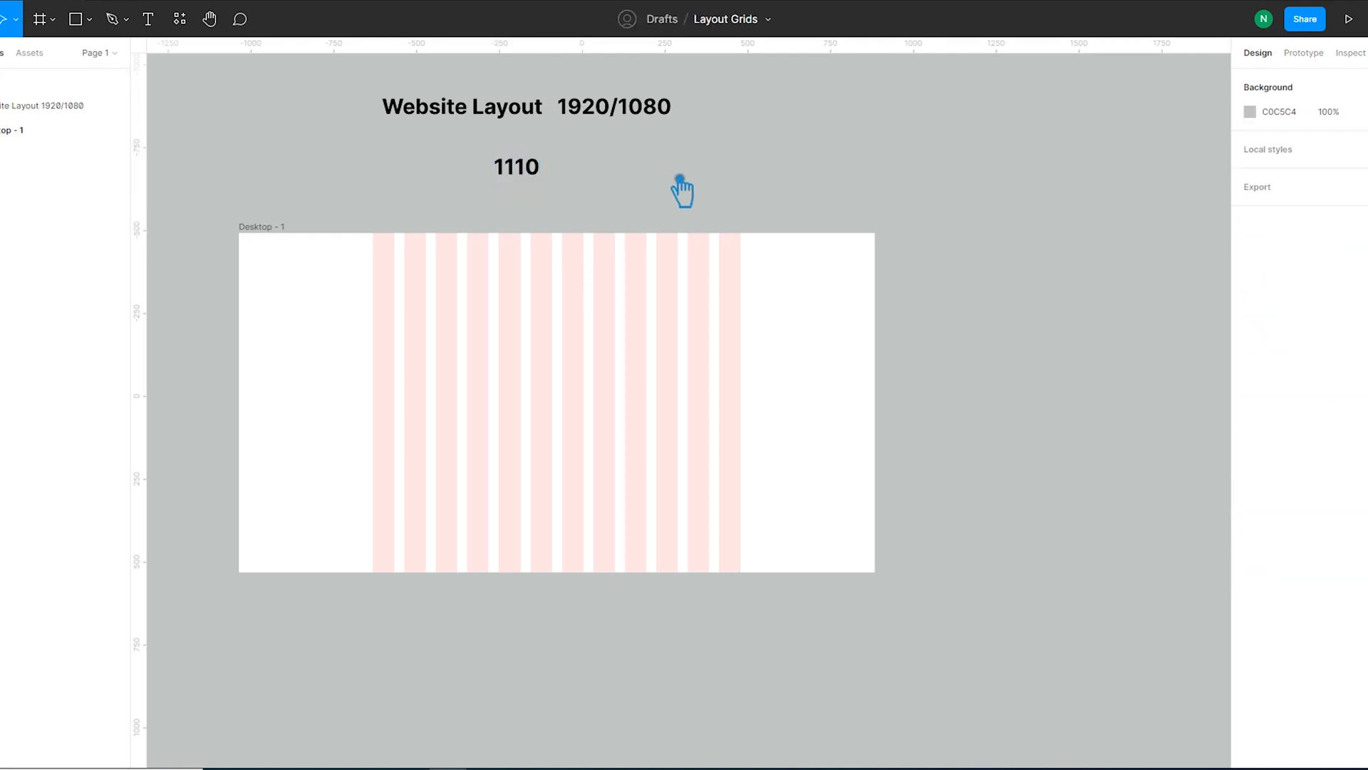
Step: Draw a rectangle about 1110 × 235 spanning all twelve grid columns in the desktop frame
left_click(92, 22)
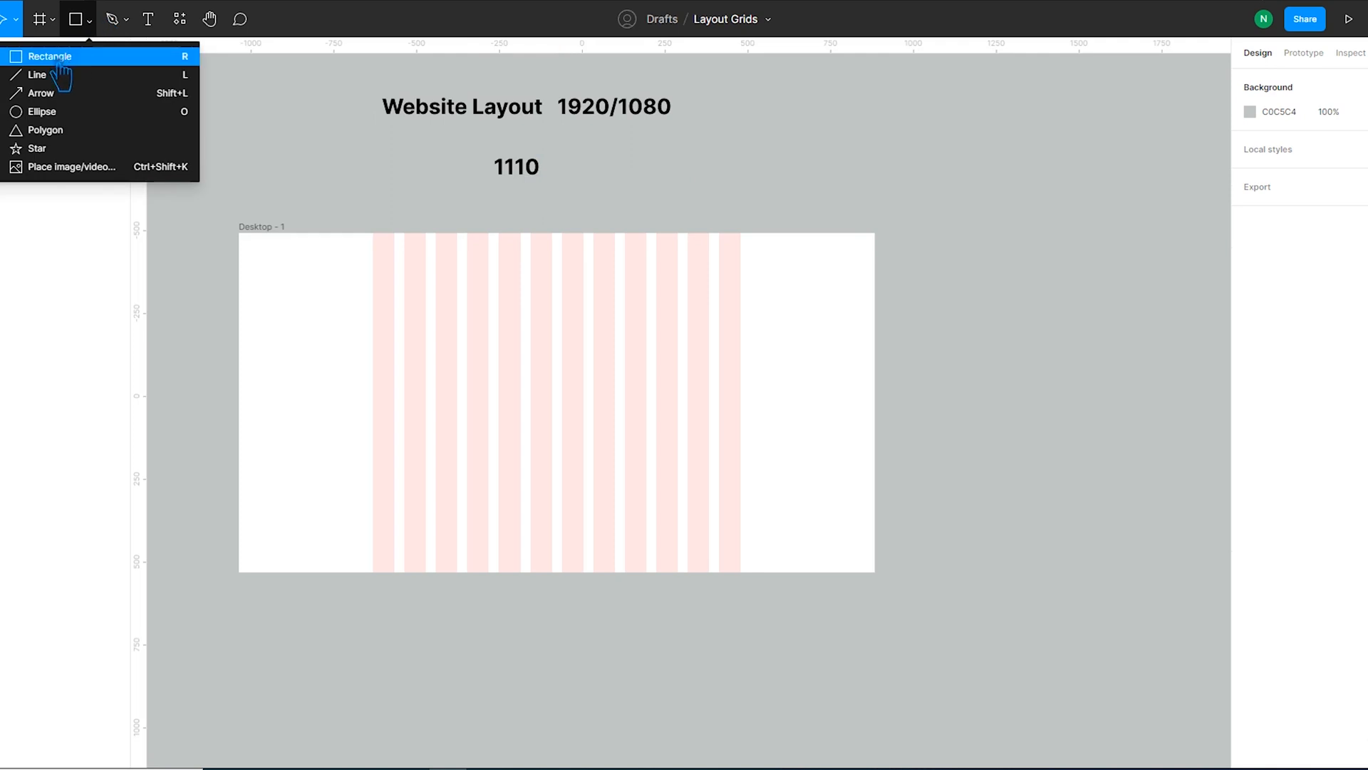
left_click(57, 55)
left_click_drag(741, 402, 388, 332)
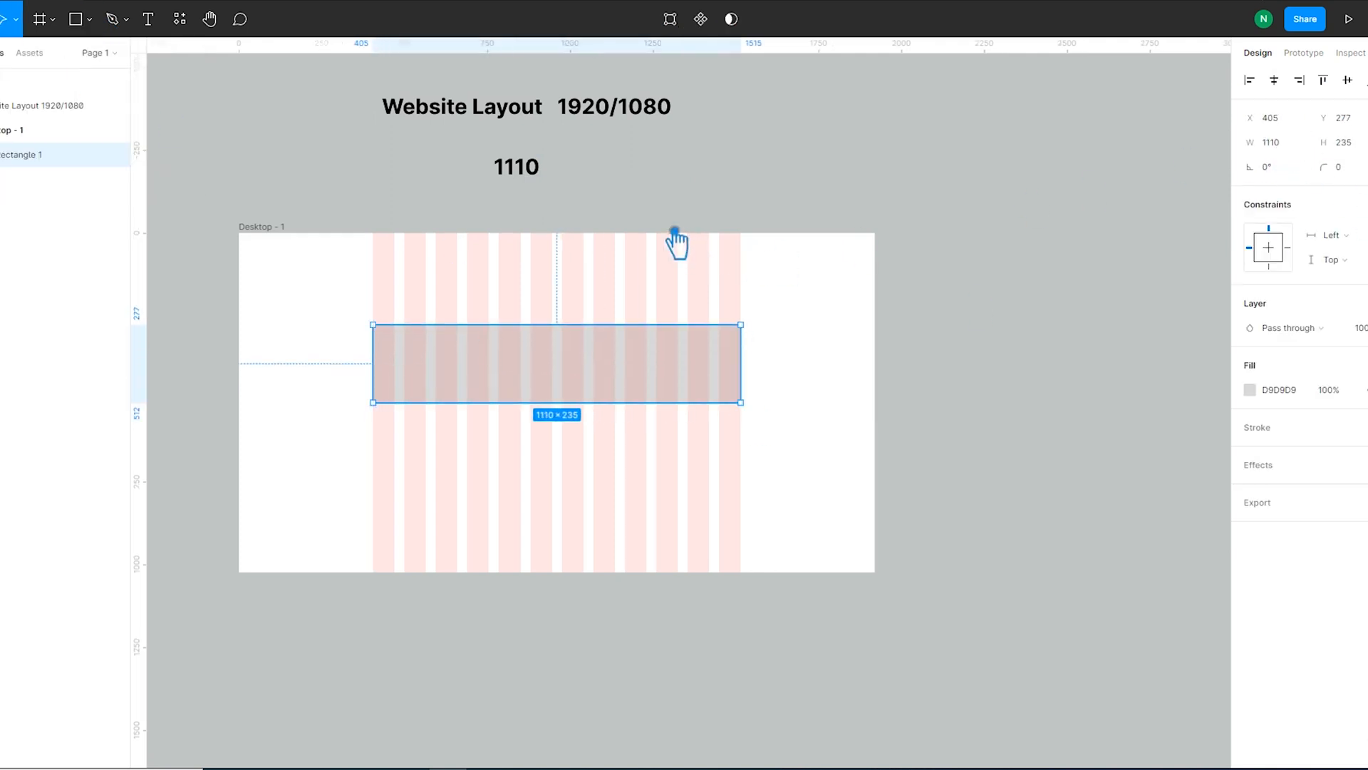
Step: Extend the label to "1110px between grids" and move it closer beneath the heading, roughly centred
left_click(548, 167)
double_click(549, 171)
left_click(551, 171)
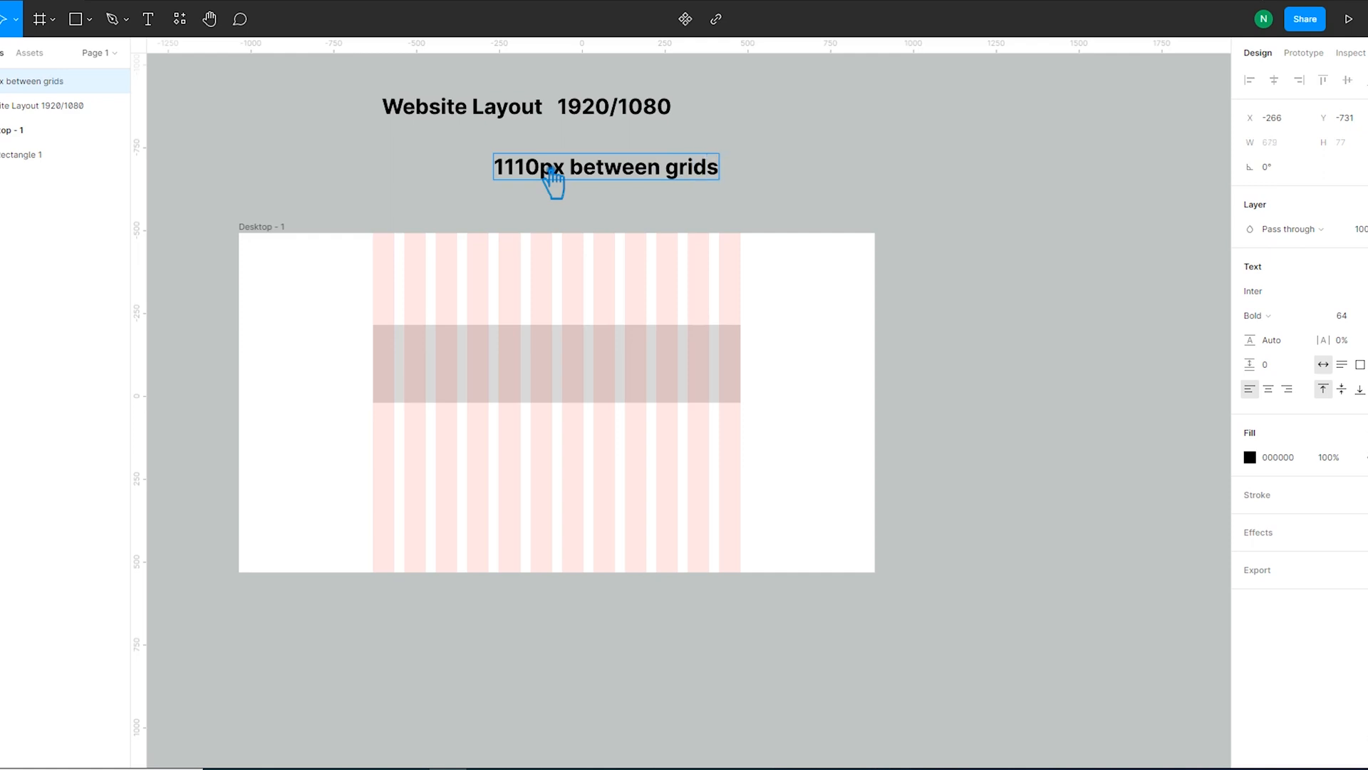
left_click(793, 175)
left_click_drag(671, 177, 607, 156)
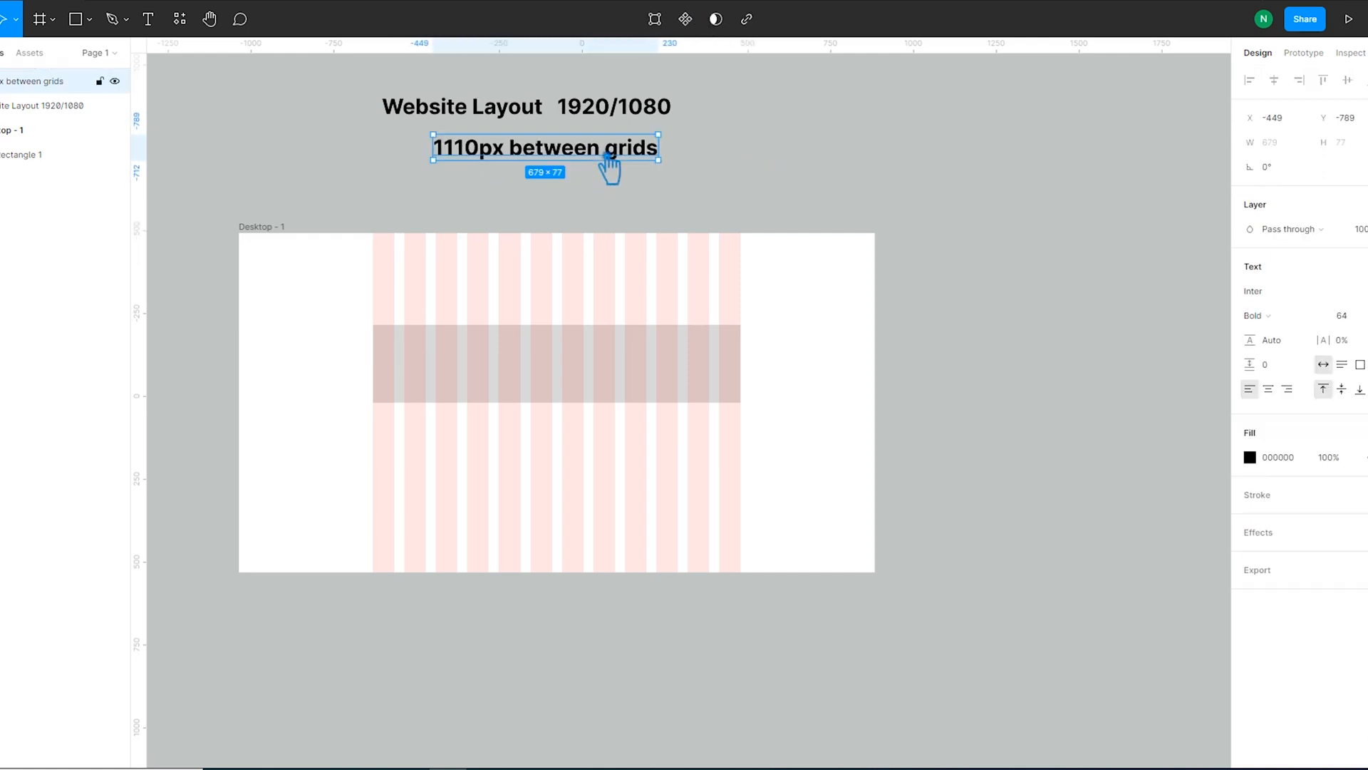
Step: Delete the grey rectangle that spans the grid columns
left_click(584, 369)
key("Delete")
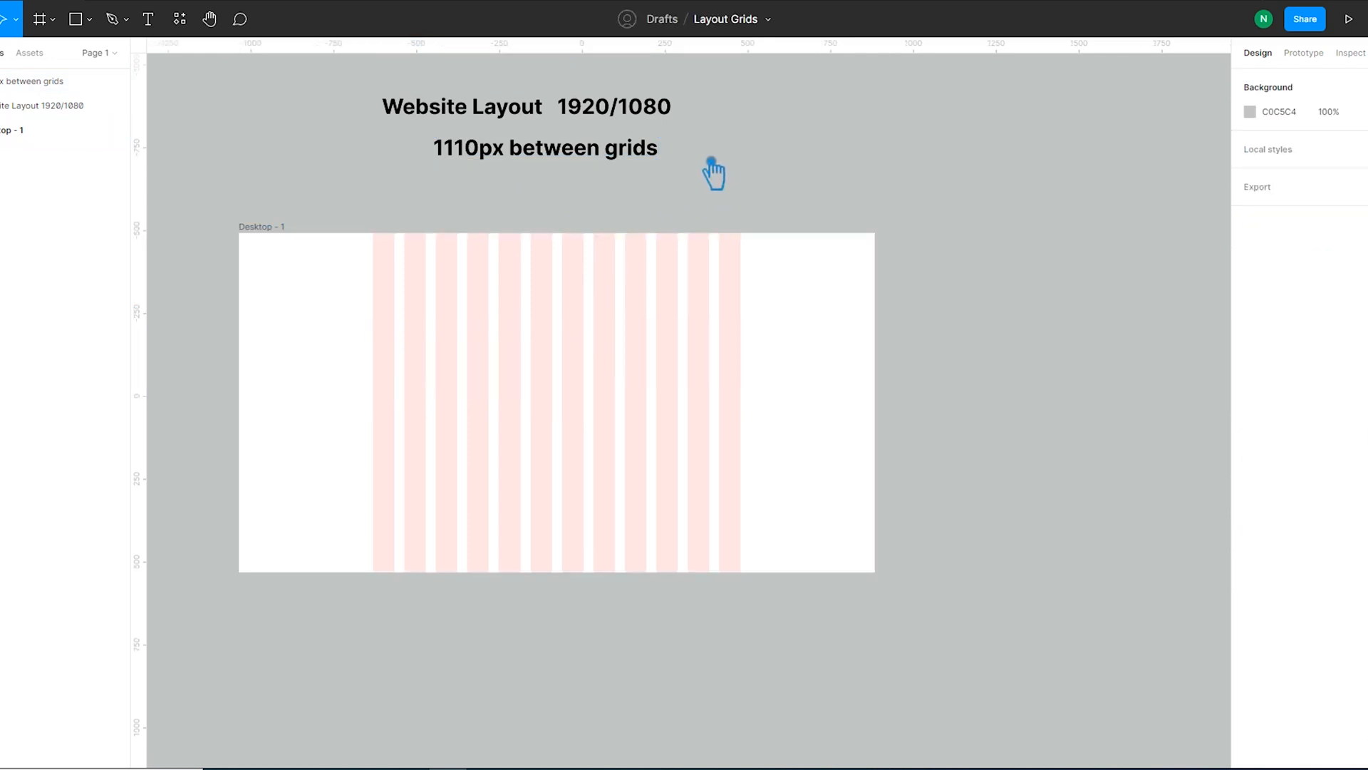
Step: Duplicate the desktop frame to the right of the original and set the spacing between both frames to 200
scroll(993, 317, "down", 1)
left_click_drag(1012, 341, 979, 358)
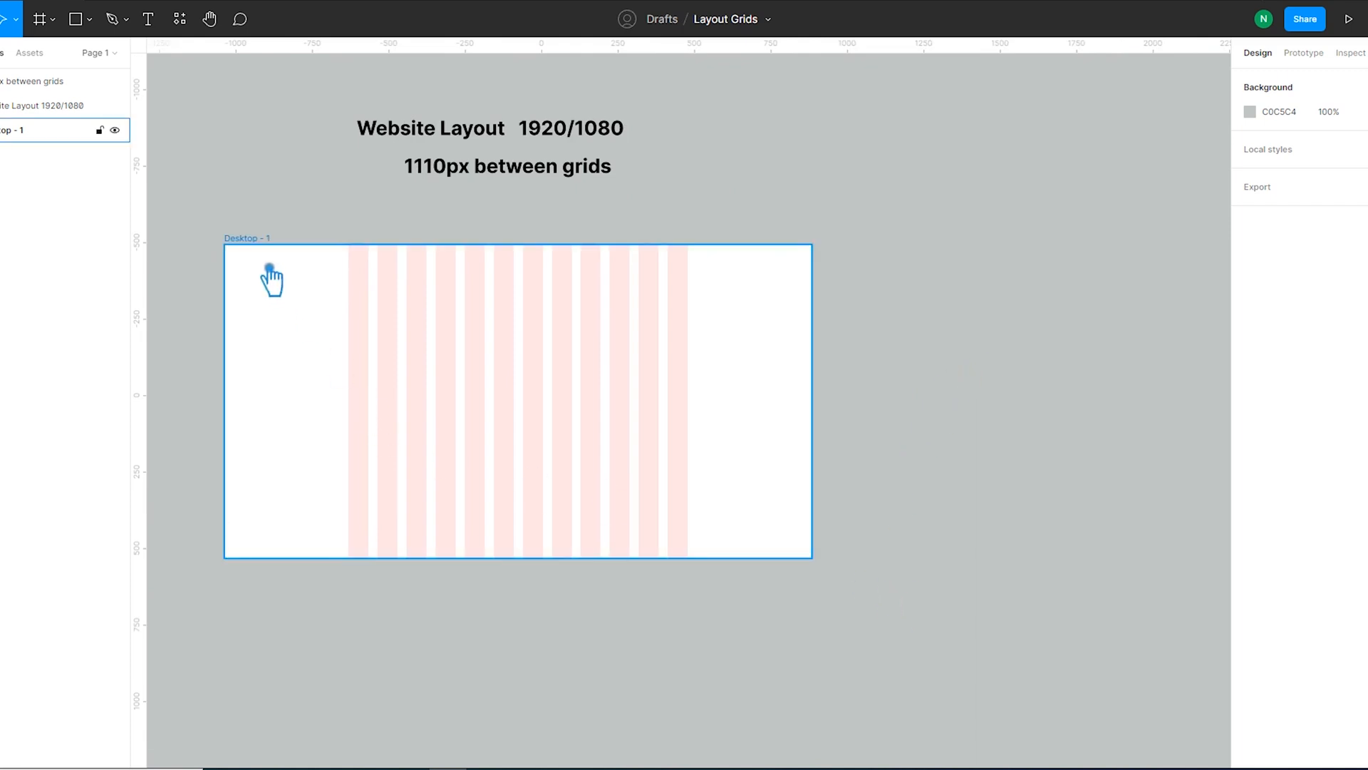
left_click(252, 242)
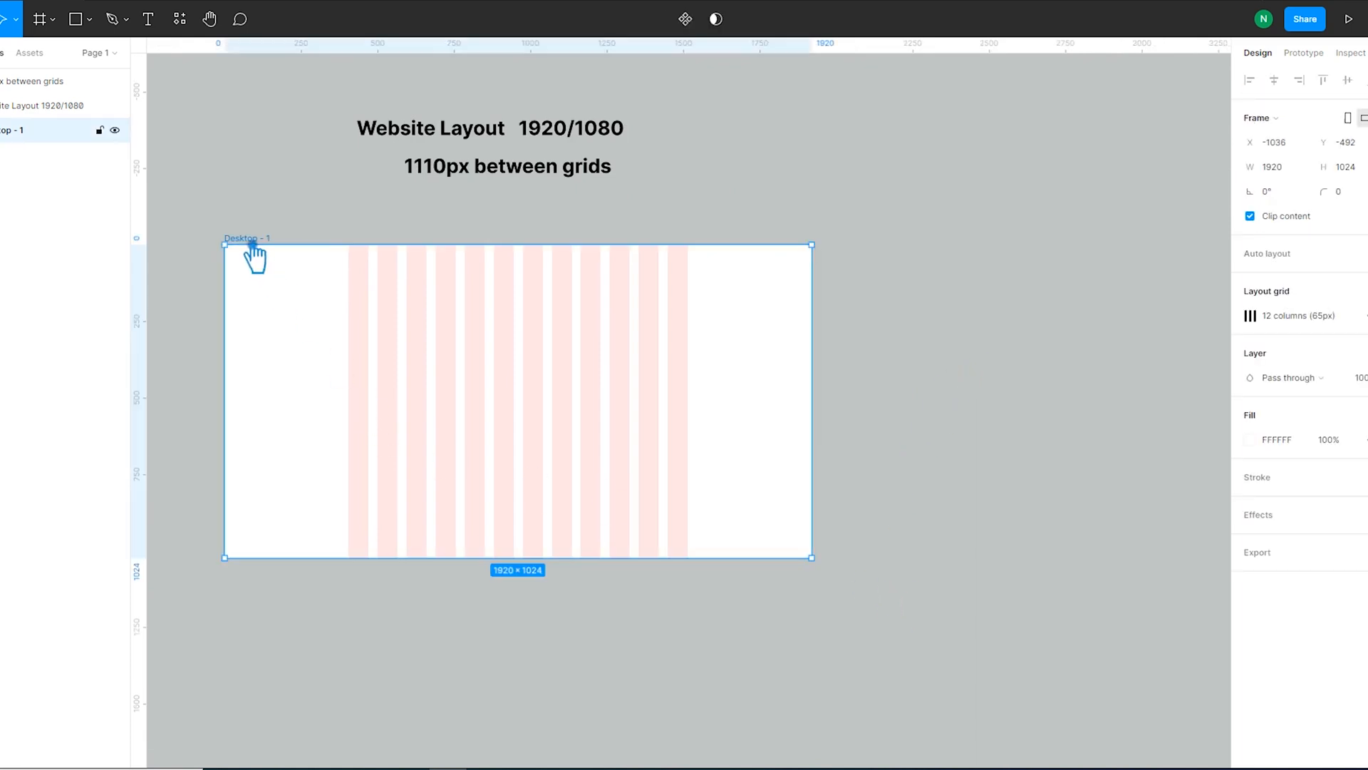
left_click_drag(251, 244, 885, 244)
left_click(766, 307, "shift")
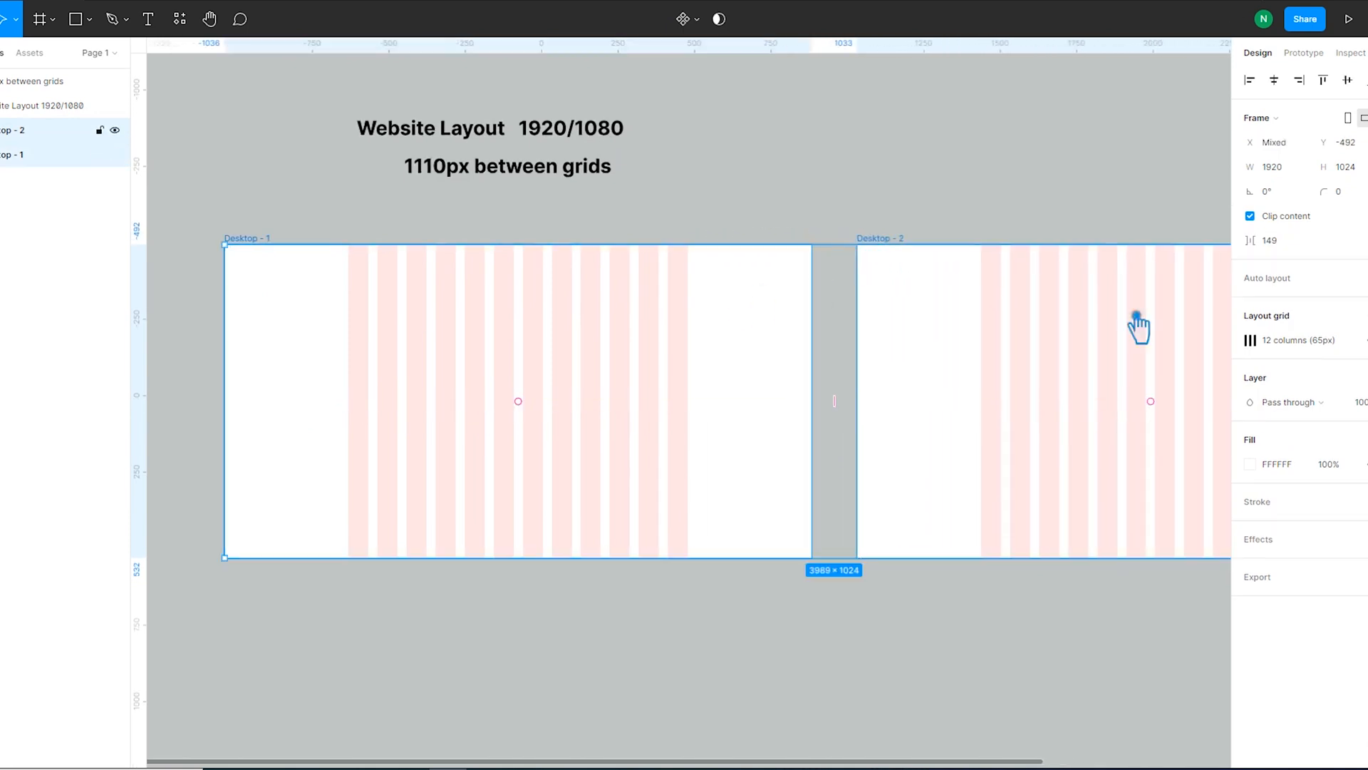
left_click(1301, 247)
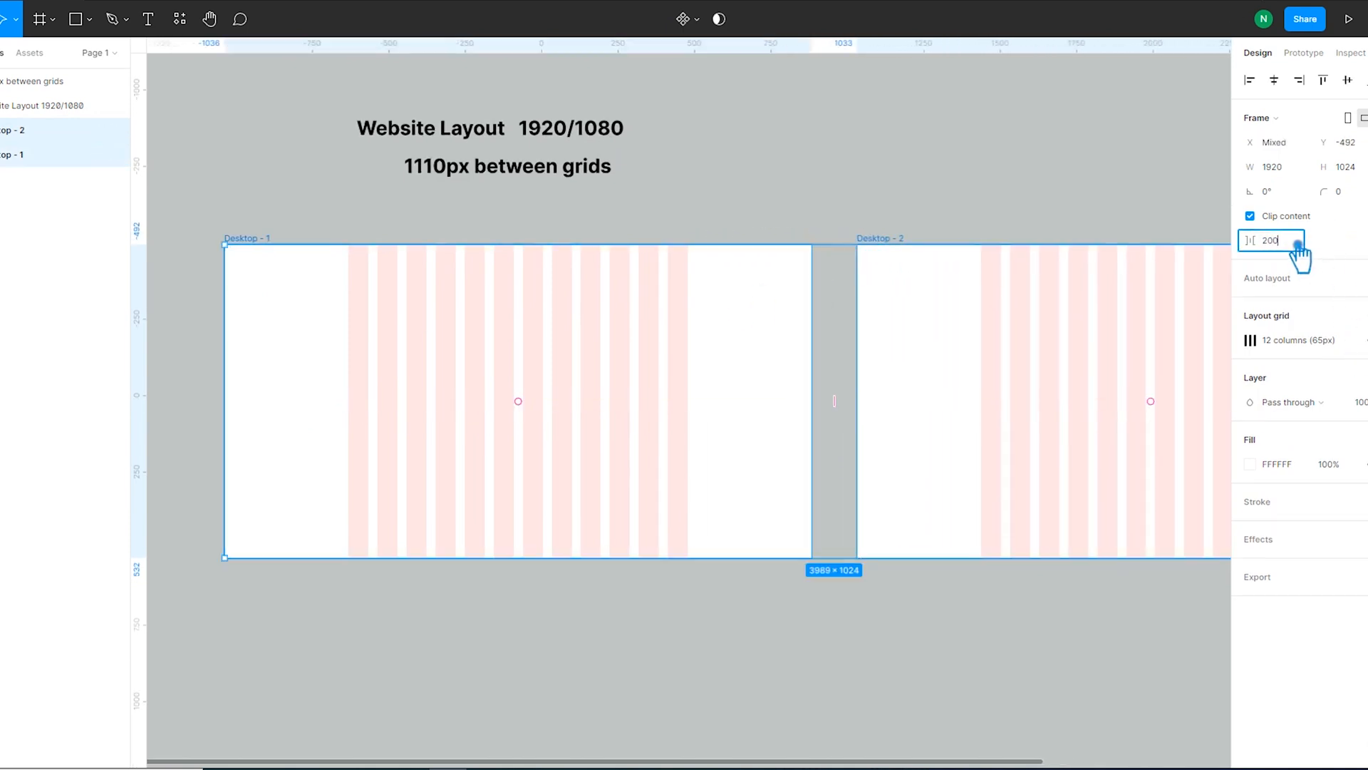
key("Return")
left_click(816, 623)
key("shift+1")
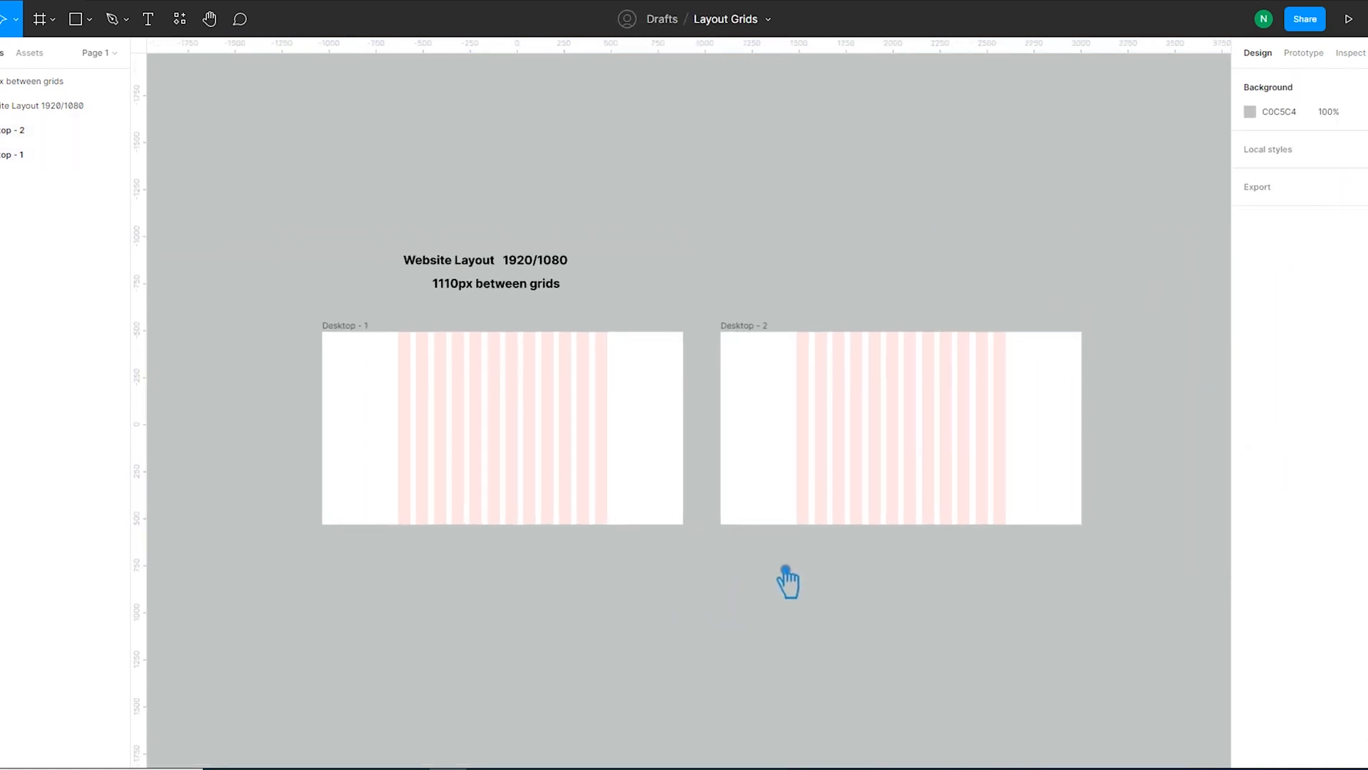
Step: Move the heading and its label closer above the first frame, roughly centred, and tighten the gap between the two text lines
left_click_drag(593, 312, 428, 253)
left_click_drag(512, 291, 529, 316)
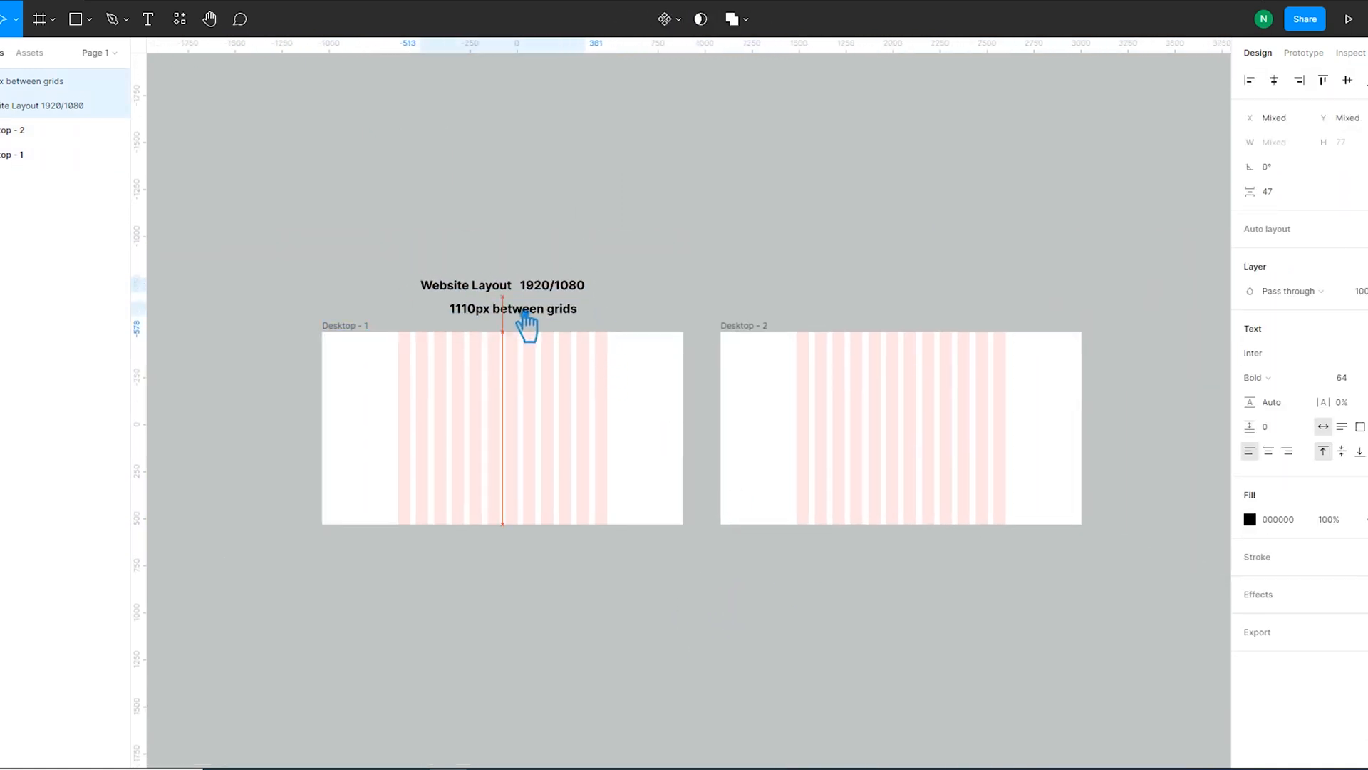
left_click(638, 312)
left_click_drag(542, 311, 524, 300)
Step: Duplicate the heading and label above the second frame and change the copied label to "1440px between grids"
left_click(664, 304)
left_click_drag(614, 307, 905, 308)
left_click(886, 310)
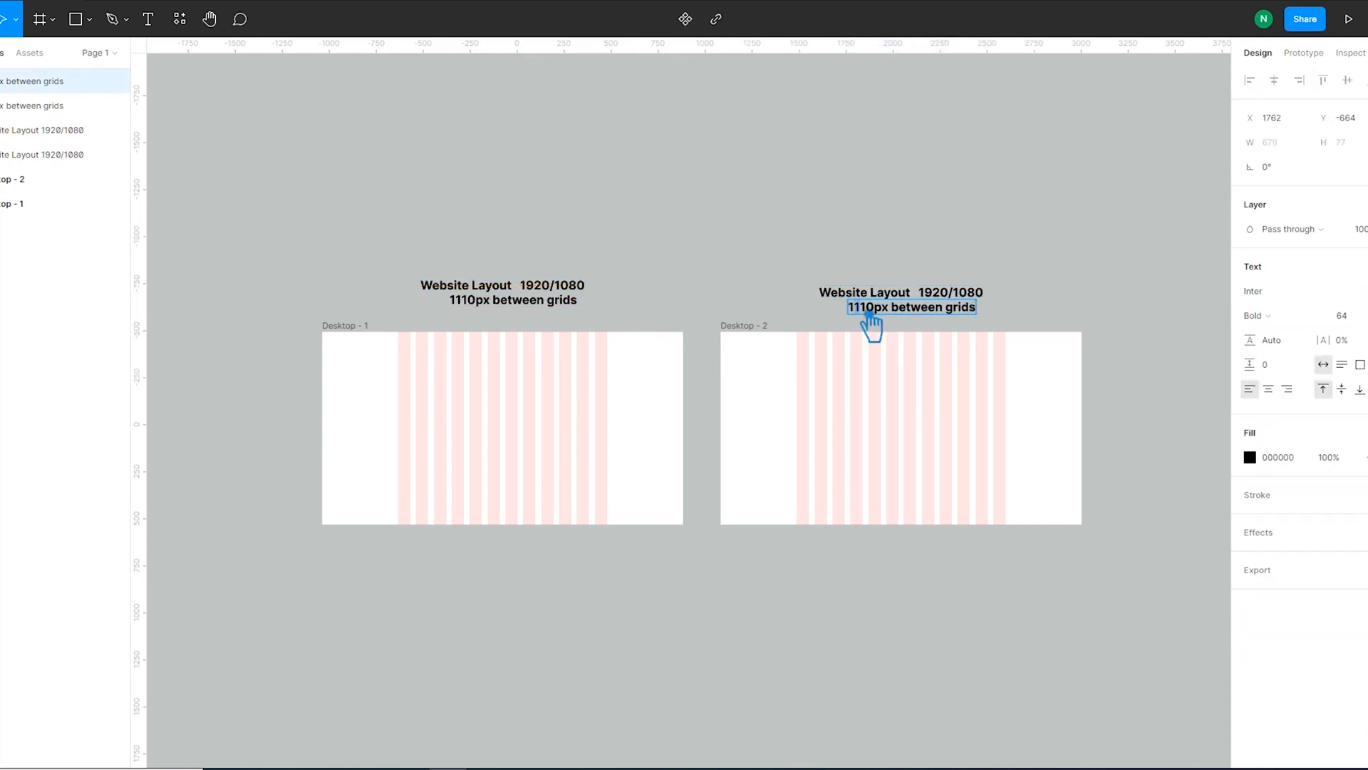
type("4")
key("Delete")
type("4")
left_click(768, 256)
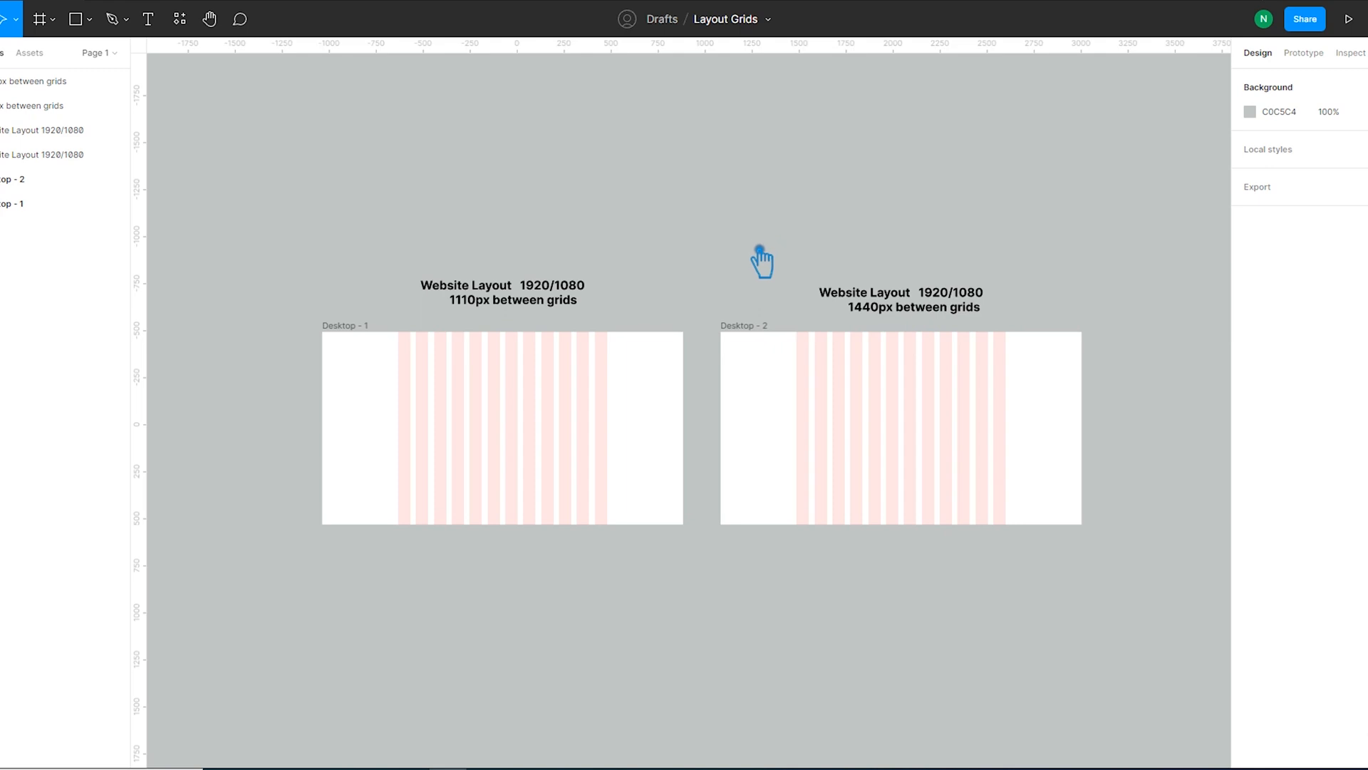
Step: Draw a thin rectangle about 4 px high beside the first grid column of the second frame and set its width to 165
left_click(825, 366)
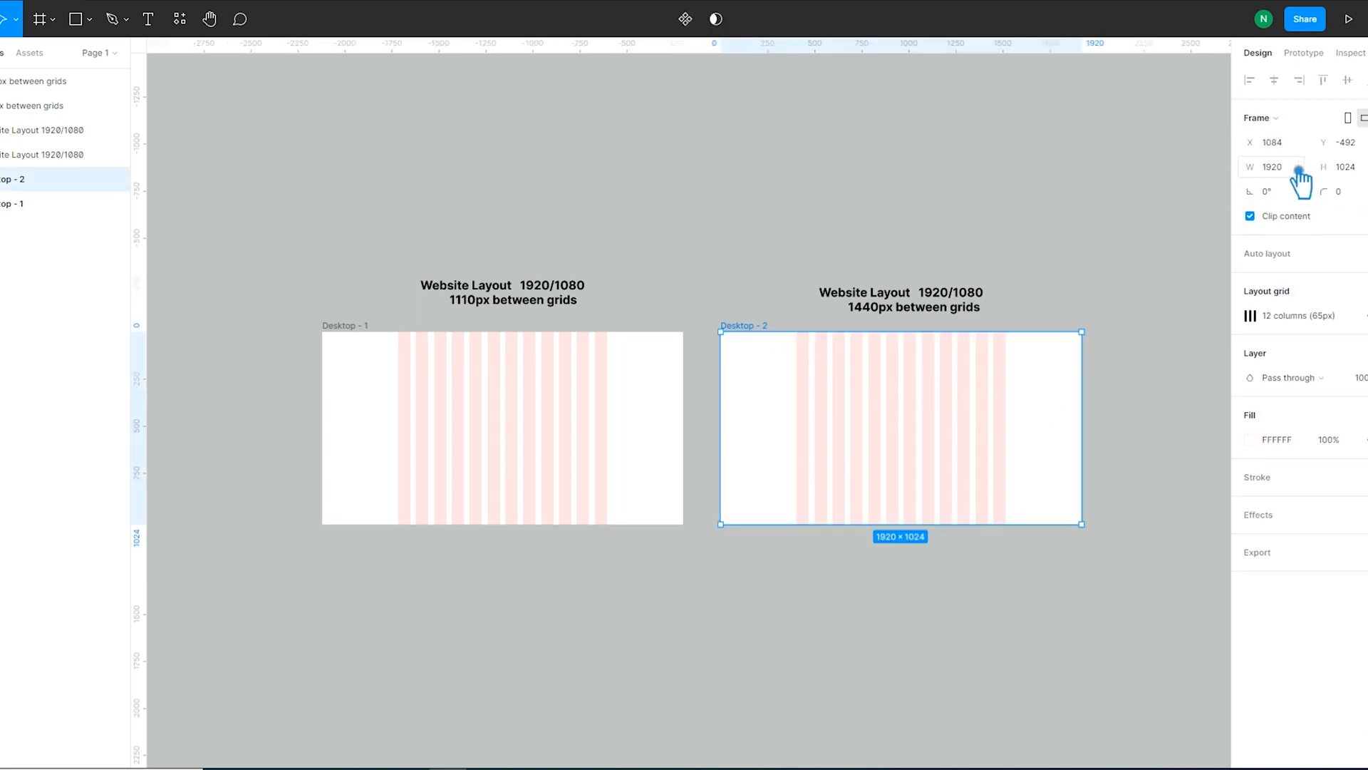
left_click(884, 242)
scroll(851, 321, "up", 6)
scroll(712, 413, "up", 5)
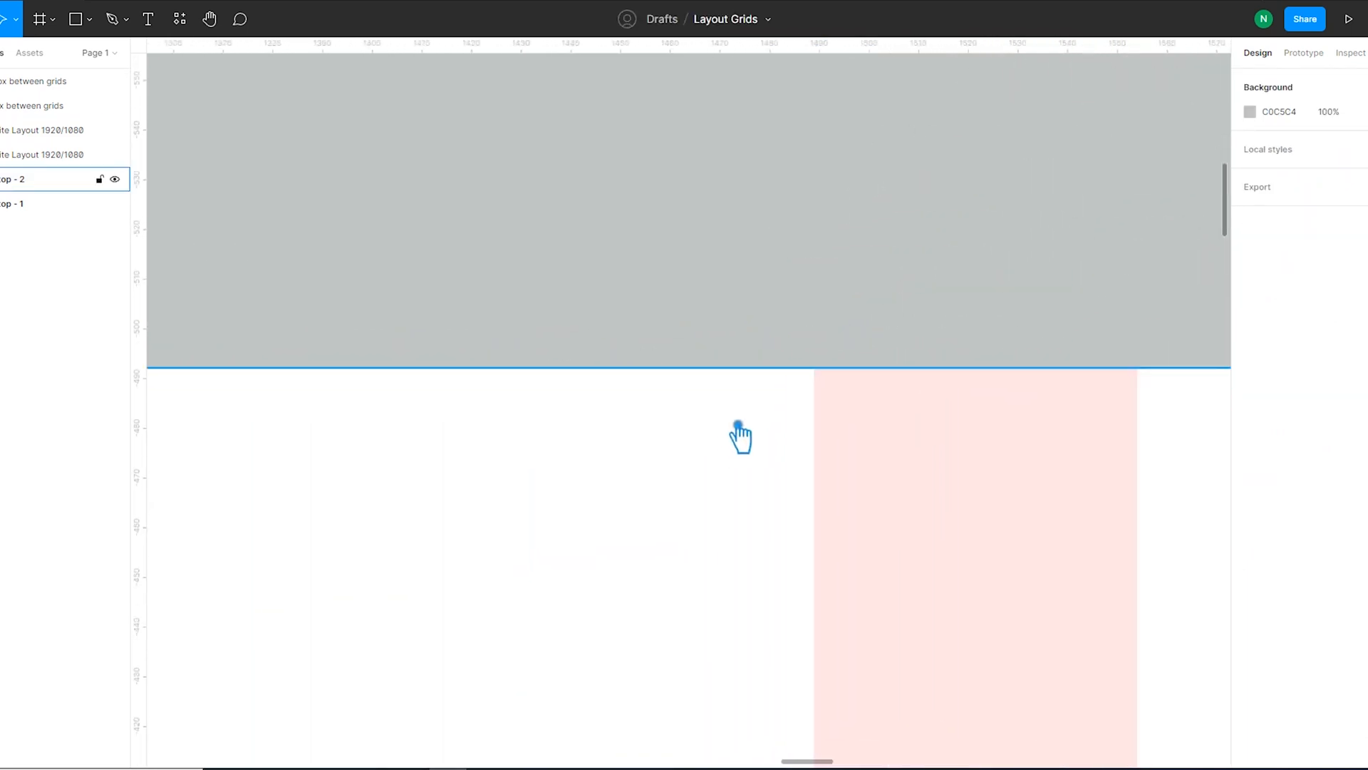
left_click(91, 21)
left_click(85, 57)
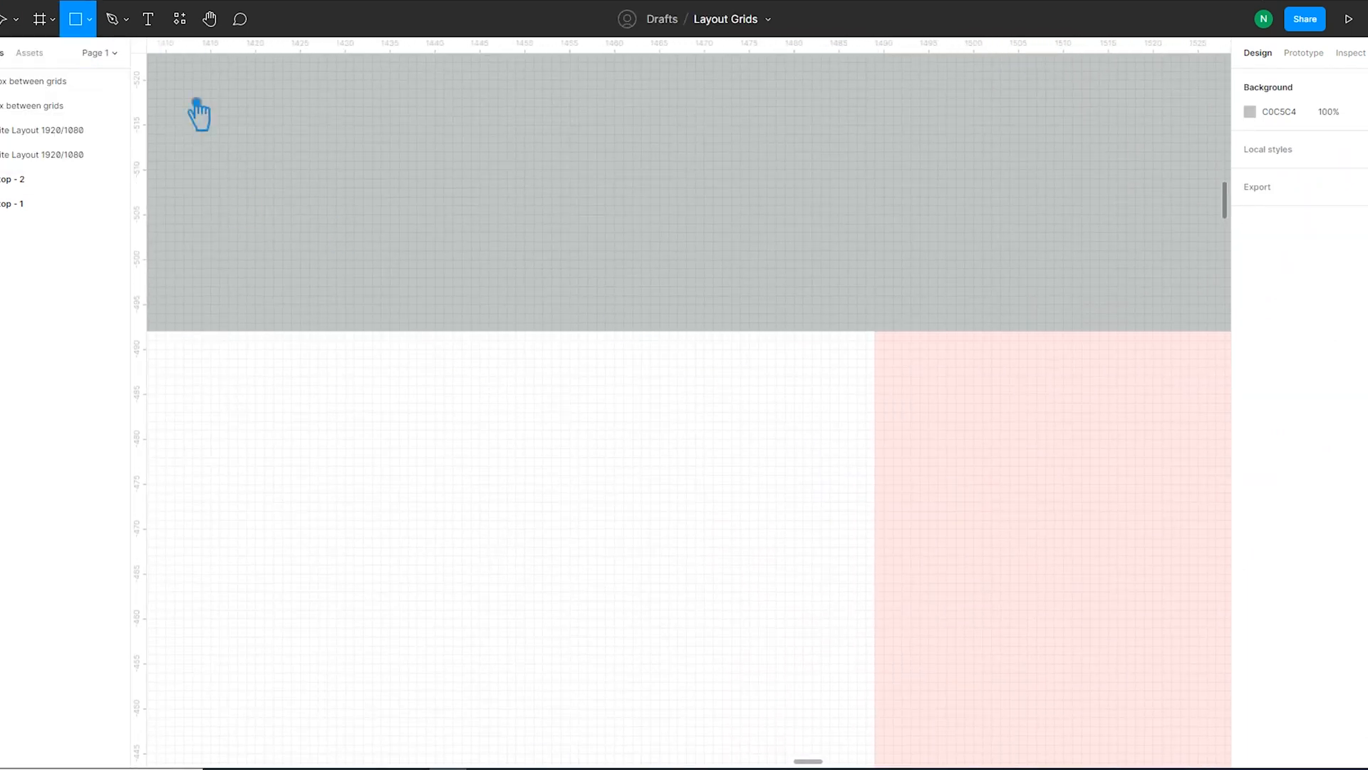
left_click_drag(891, 426, 165, 396)
left_click(1287, 151)
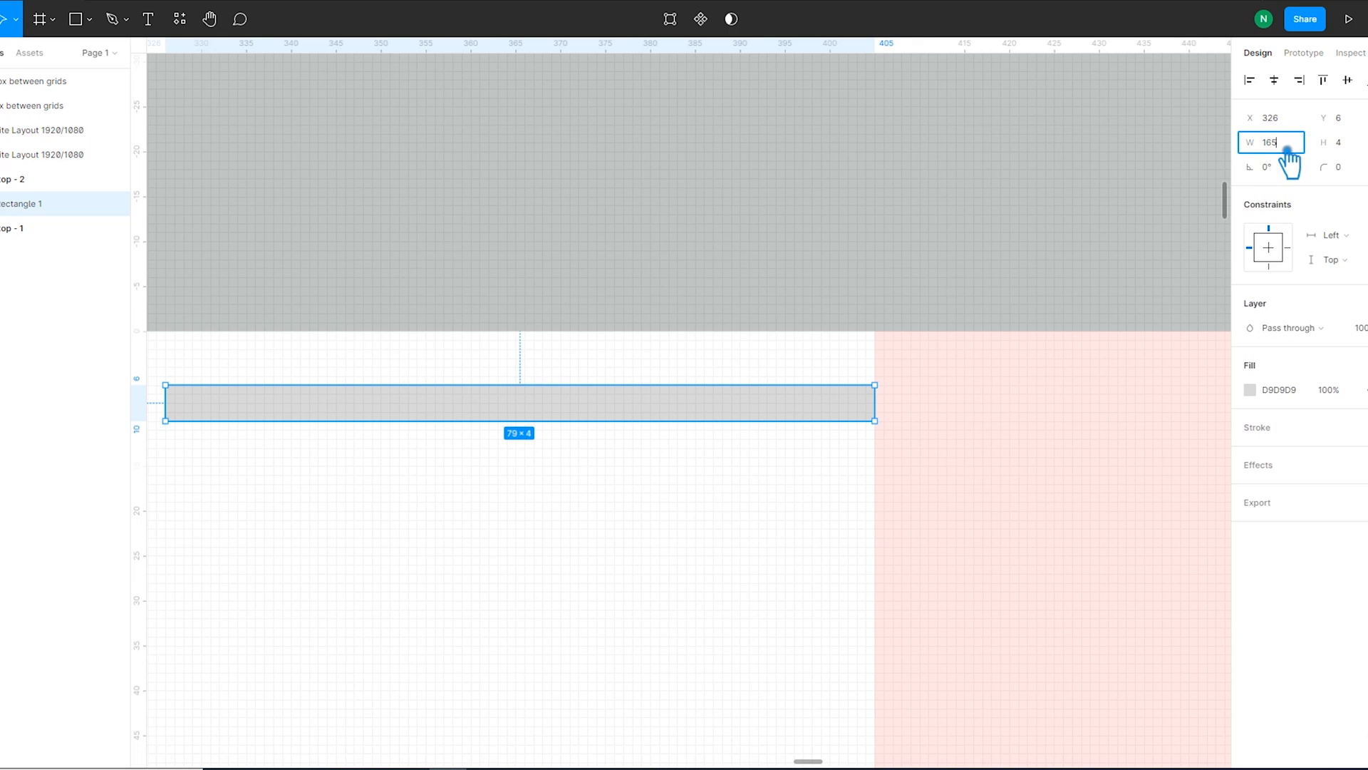
key("Return")
Step: Place the rectangle flush against the first column's left edge and add a vertical guide at the rectangle's outer end
scroll(906, 467, "down", 5)
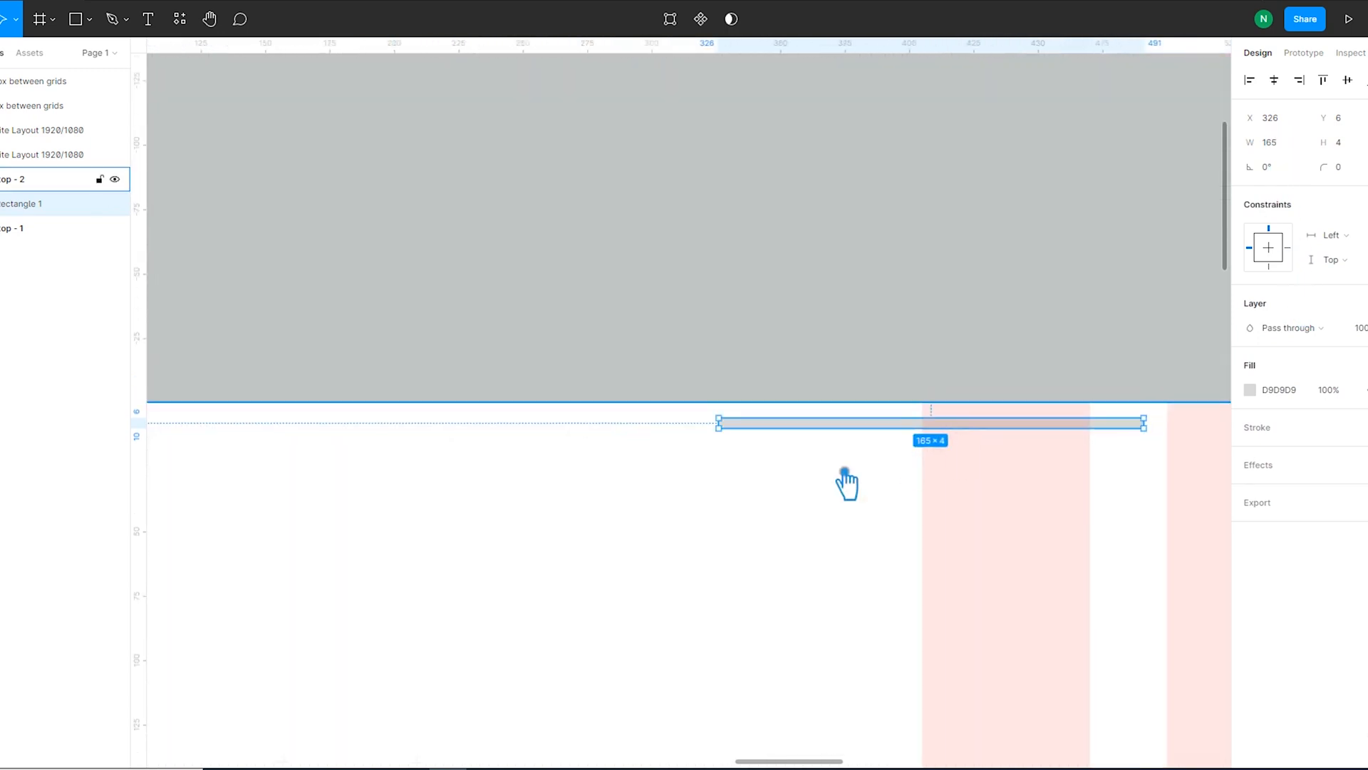
scroll(907, 466, "down", 3)
left_click(812, 478)
left_click_drag(871, 440, 734, 444)
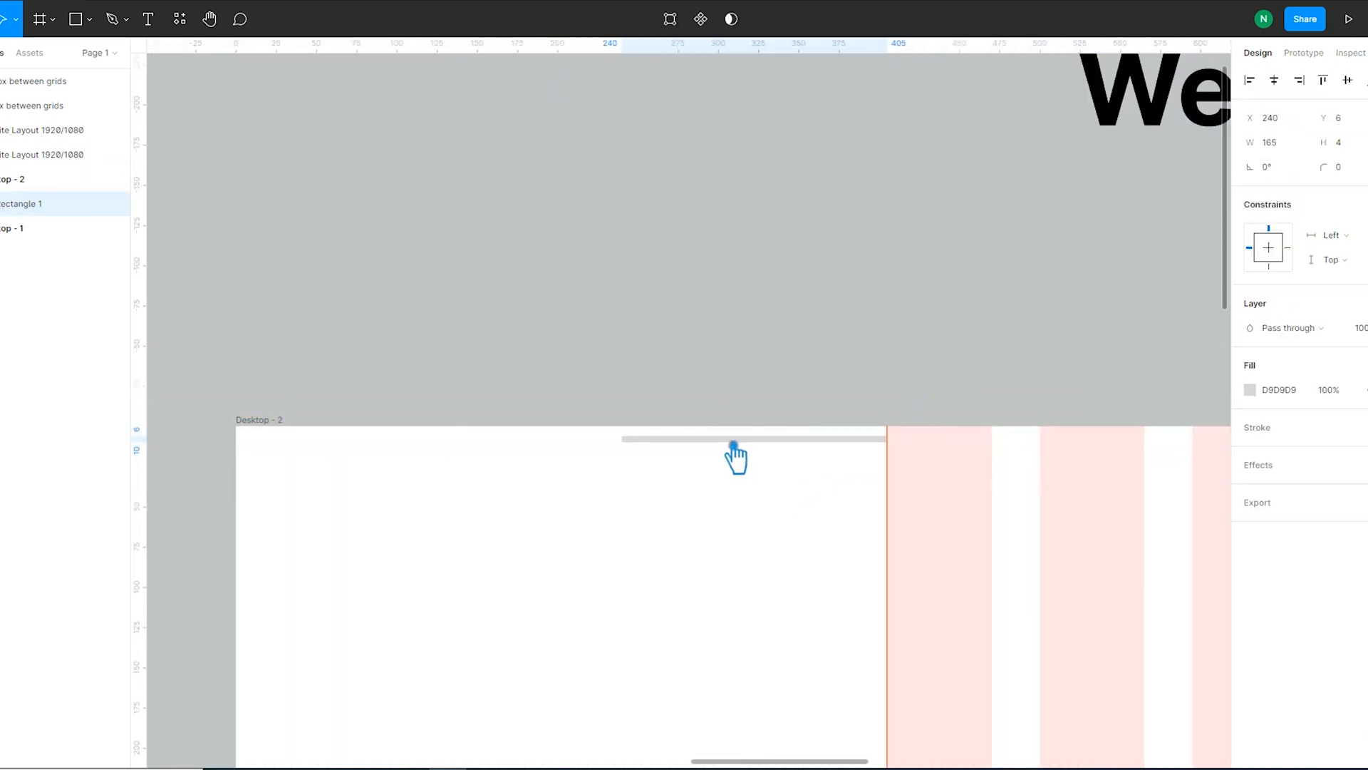
scroll(791, 431, "down", 5)
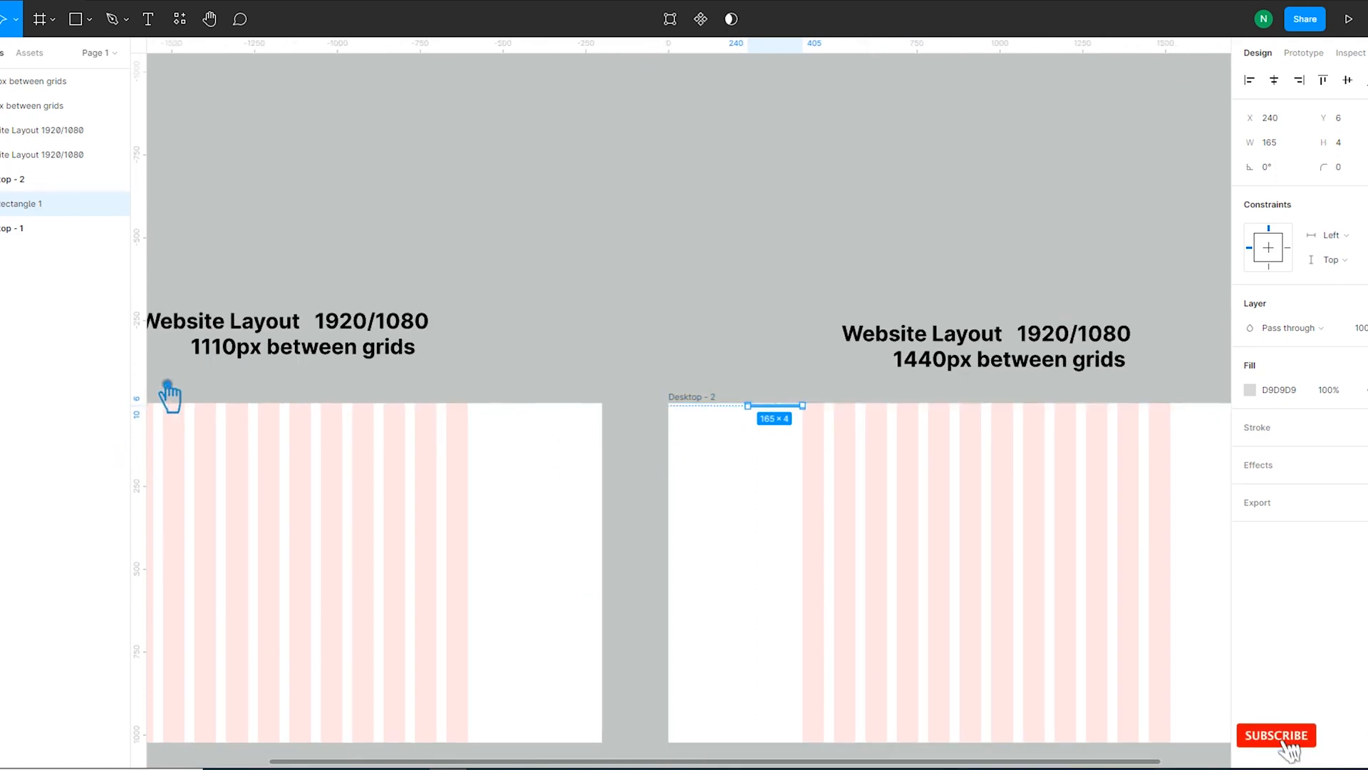
left_click_drag(147, 391, 749, 427)
Step: Move the 165 px rectangle to the other side of the grid, flush with the last column's right edge
left_click_drag(780, 355, 504, 225)
left_click(501, 197)
left_click_drag(520, 276, 919, 295)
scroll(919, 295, "up", 3)
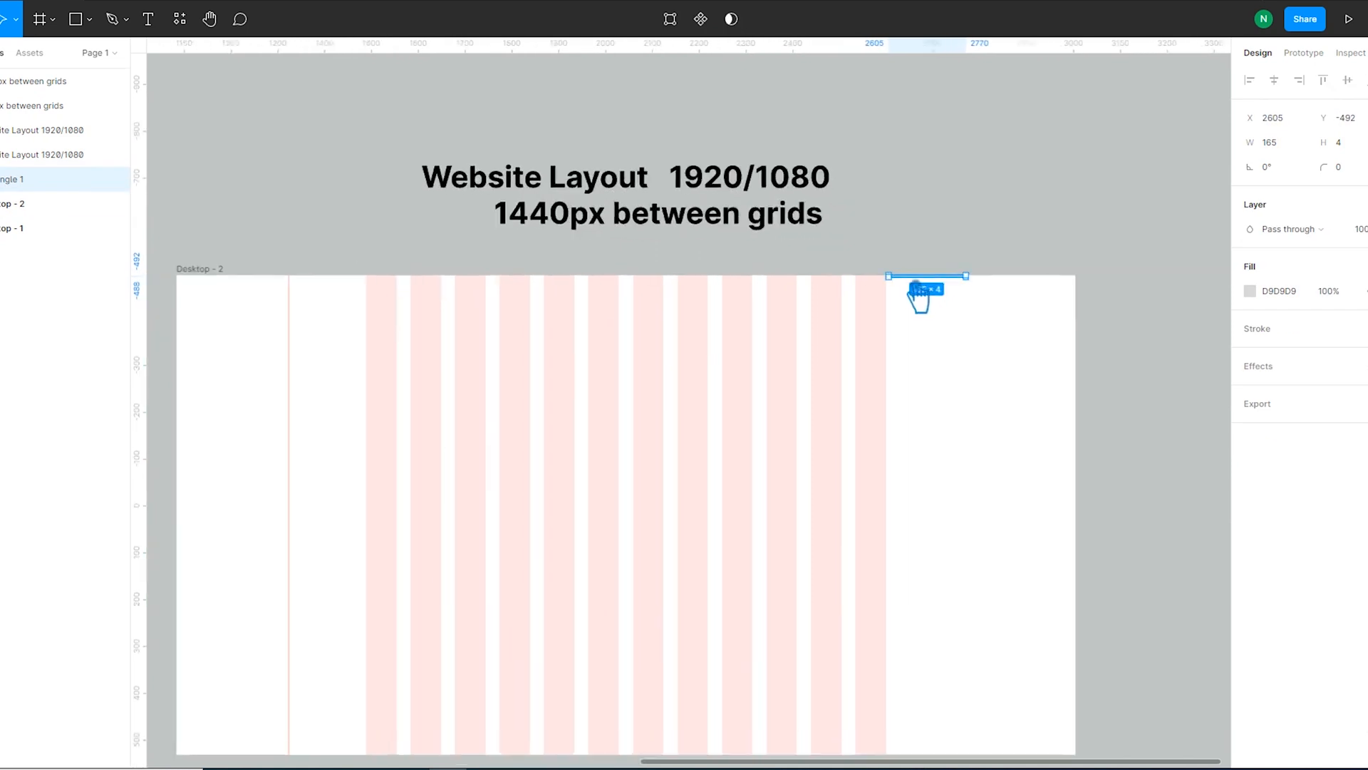
scroll(919, 296, "up", 5)
left_click_drag(800, 223, 776, 239)
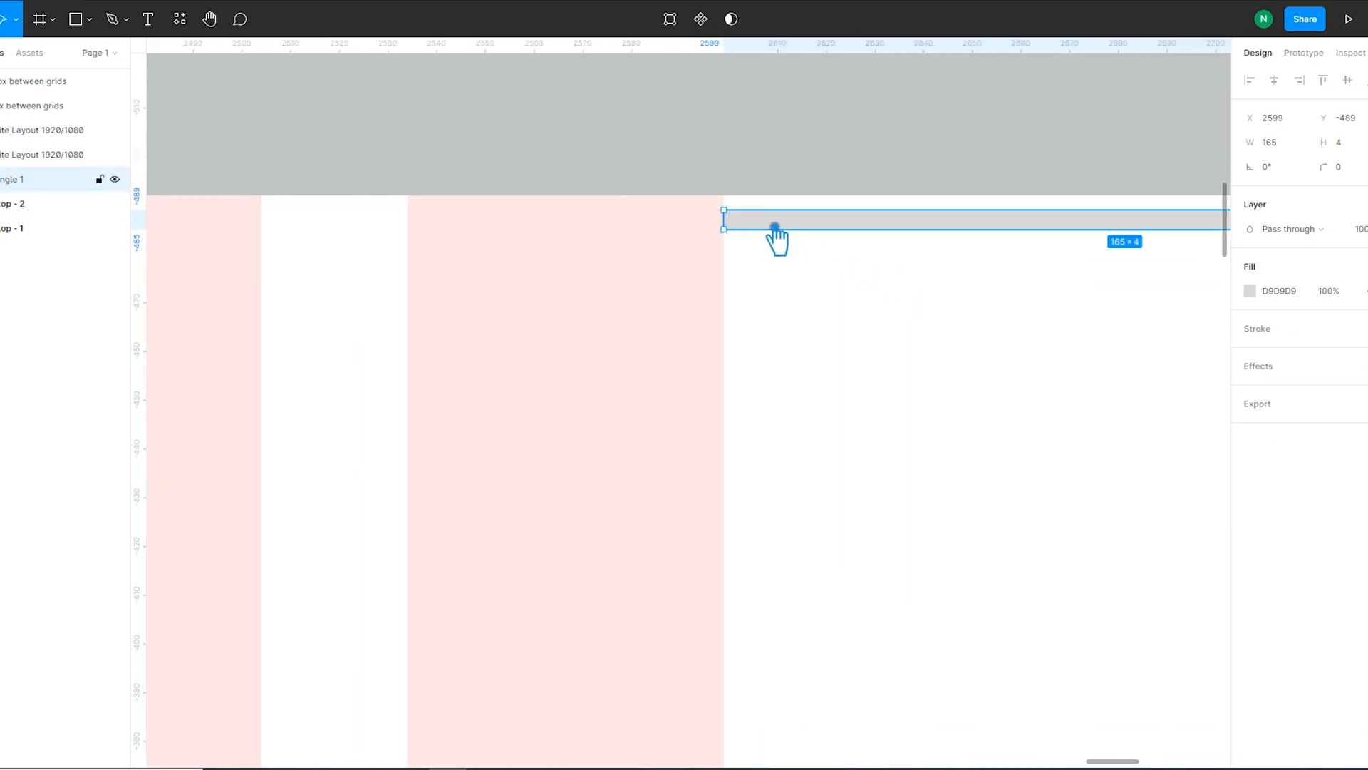
Step: Add a vertical guide at the rectangle's outer end and delete the rectangle
scroll(776, 239, "down", 6)
left_click_drag(139, 217, 922, 232)
scroll(934, 246, "up", 6)
scroll(910, 244, "down", 8)
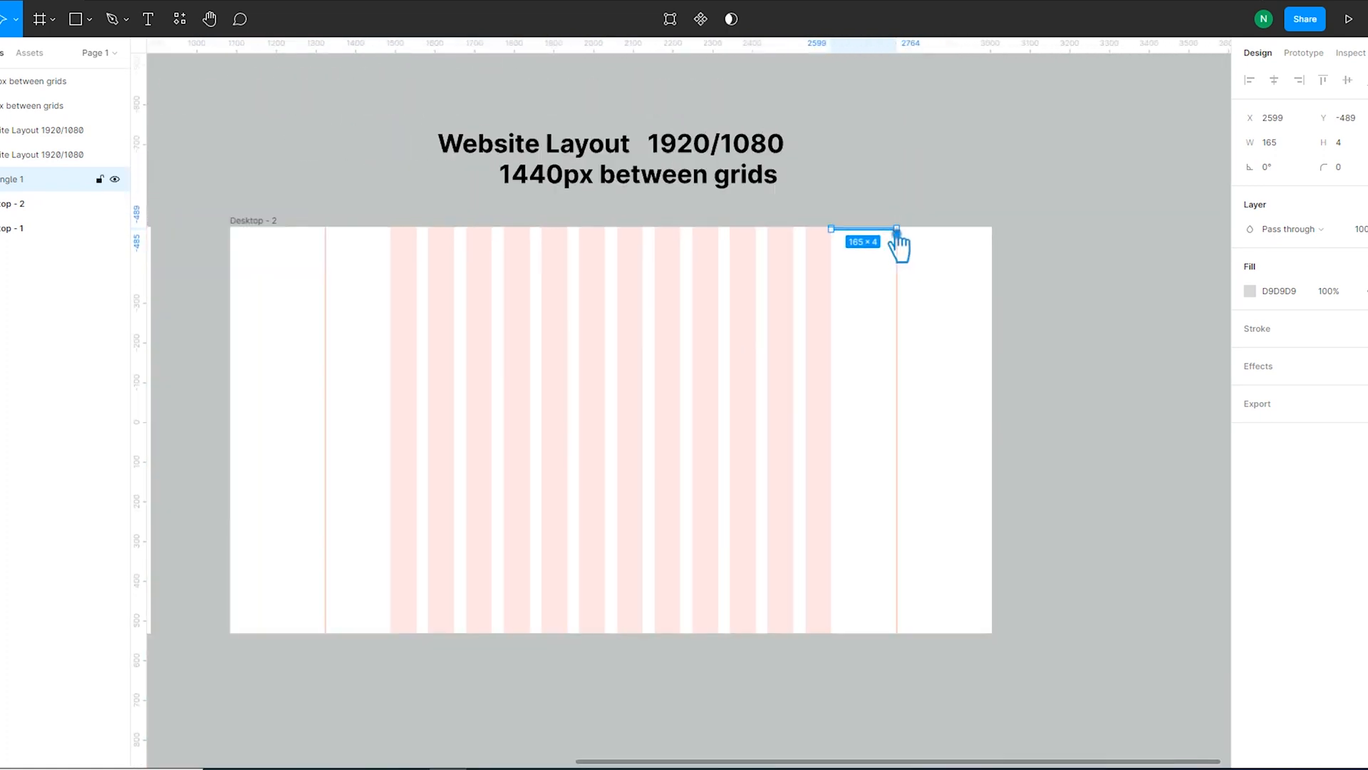
key("Delete")
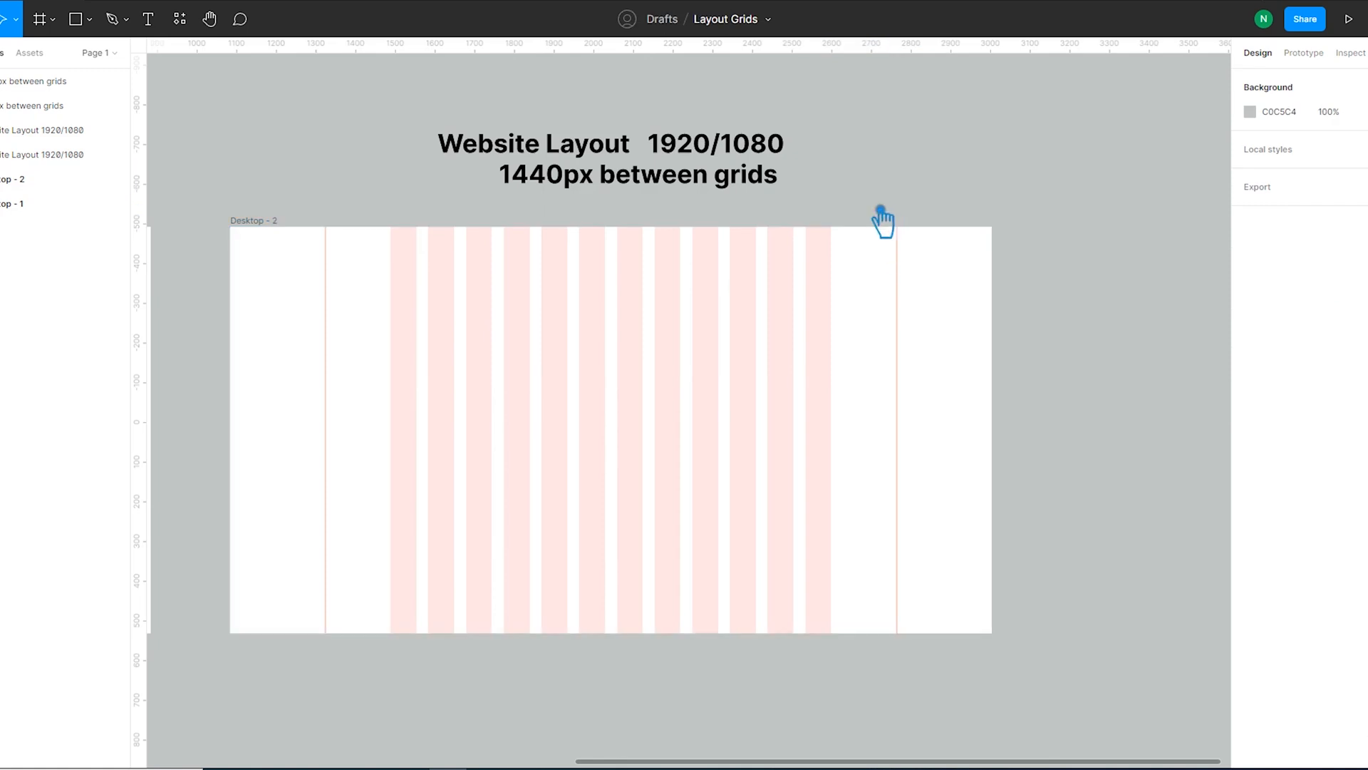
scroll(881, 214, "down", 5)
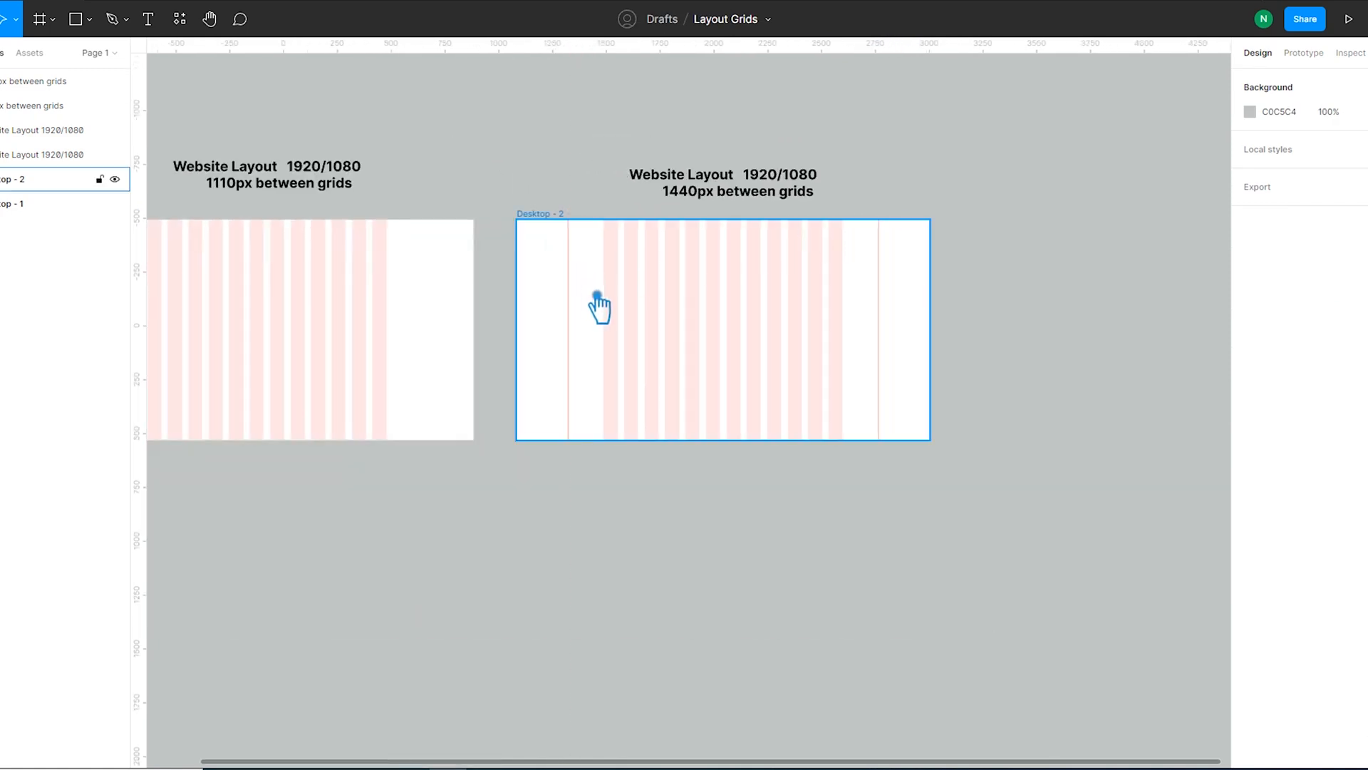
scroll(597, 296, "up", 5)
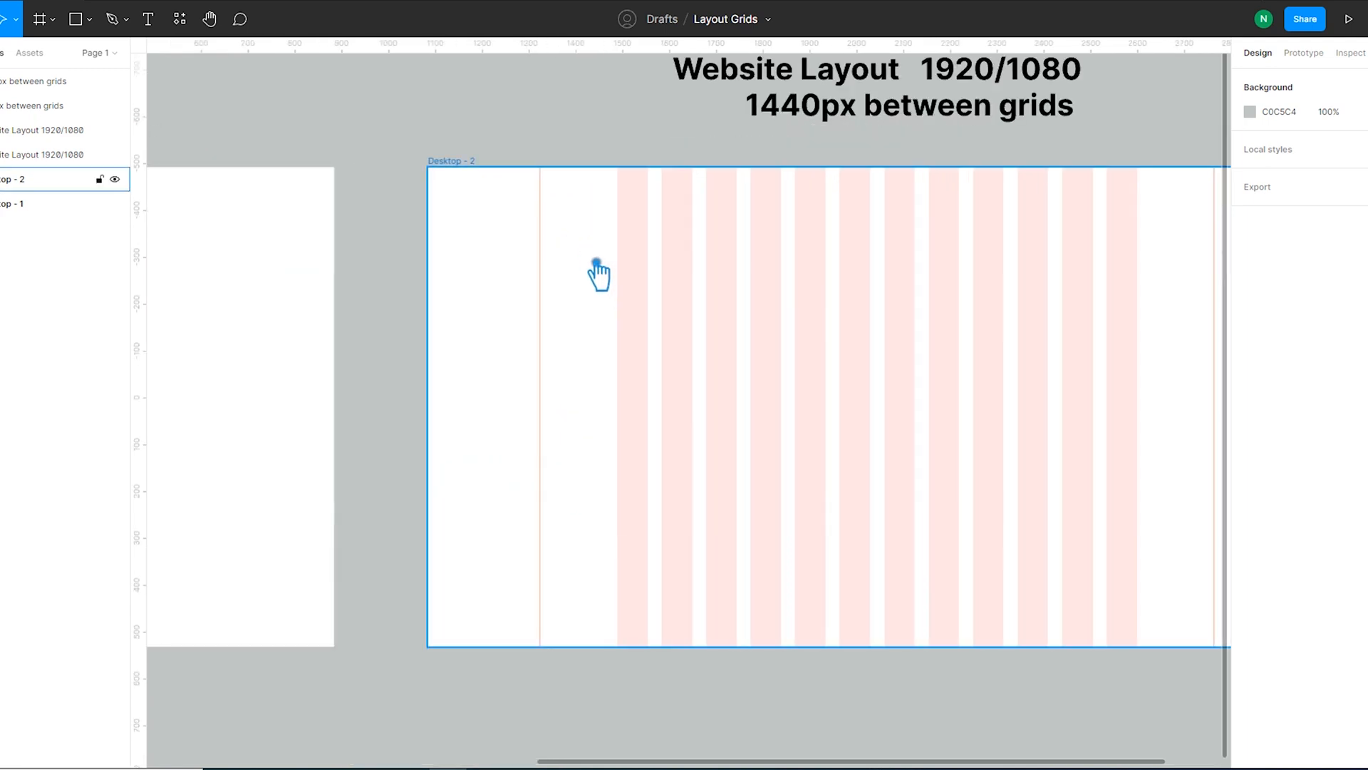
scroll(275, 437, "down", 4)
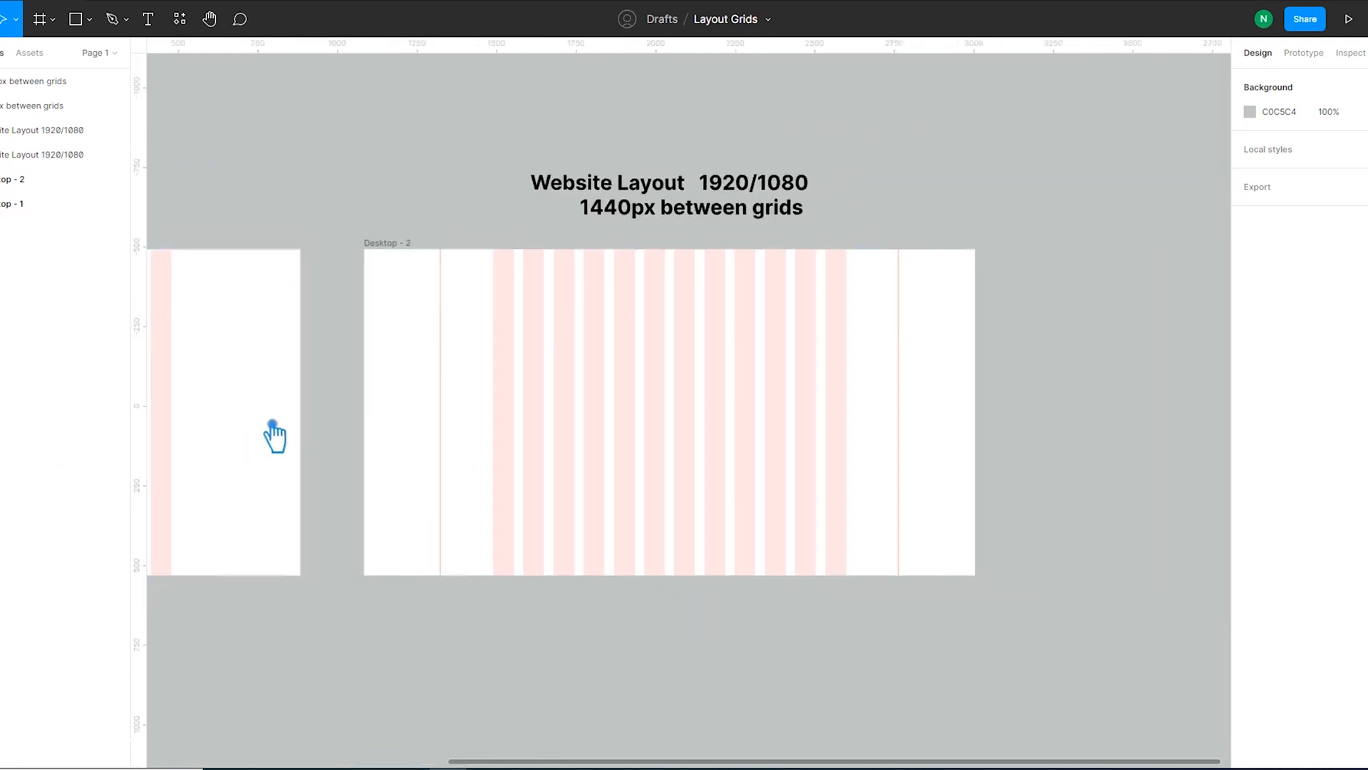
scroll(741, 338, "down", 2)
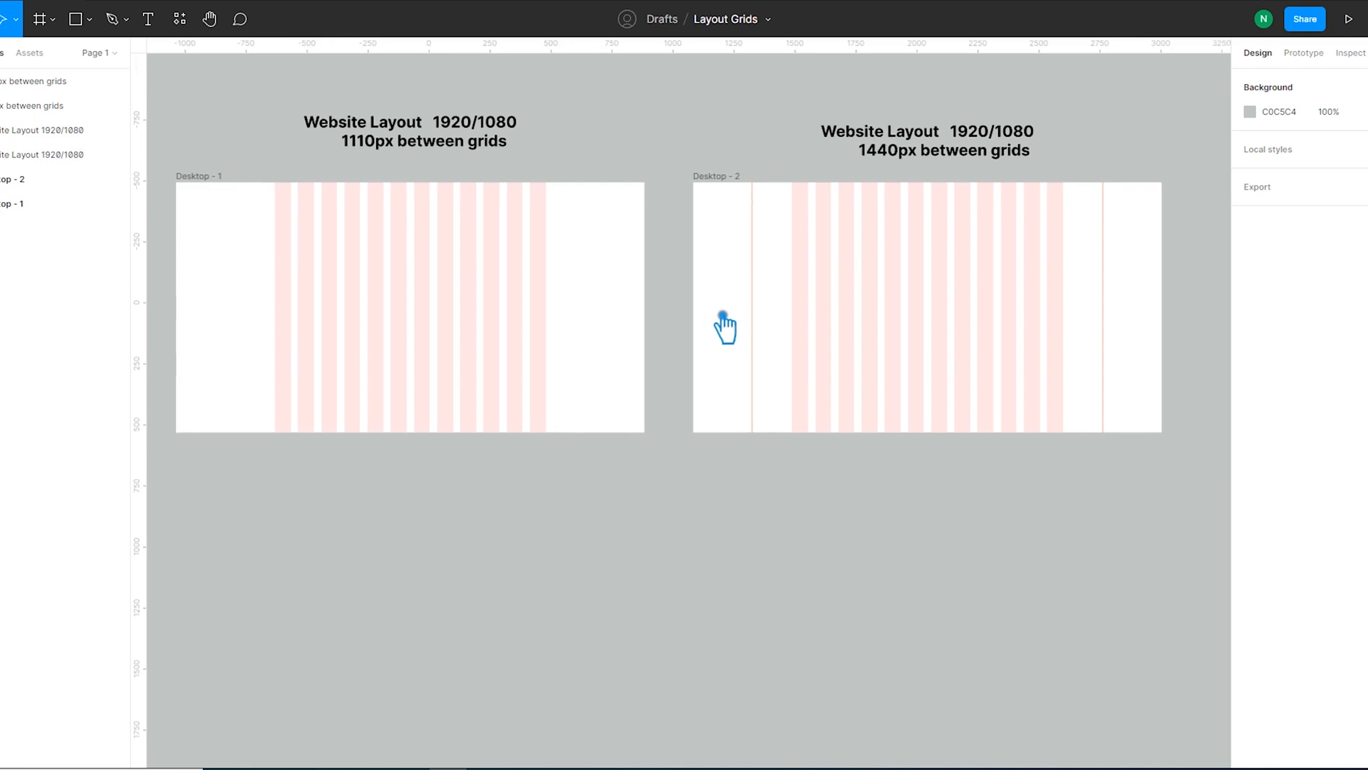
left_click(725, 288)
left_click(473, 215)
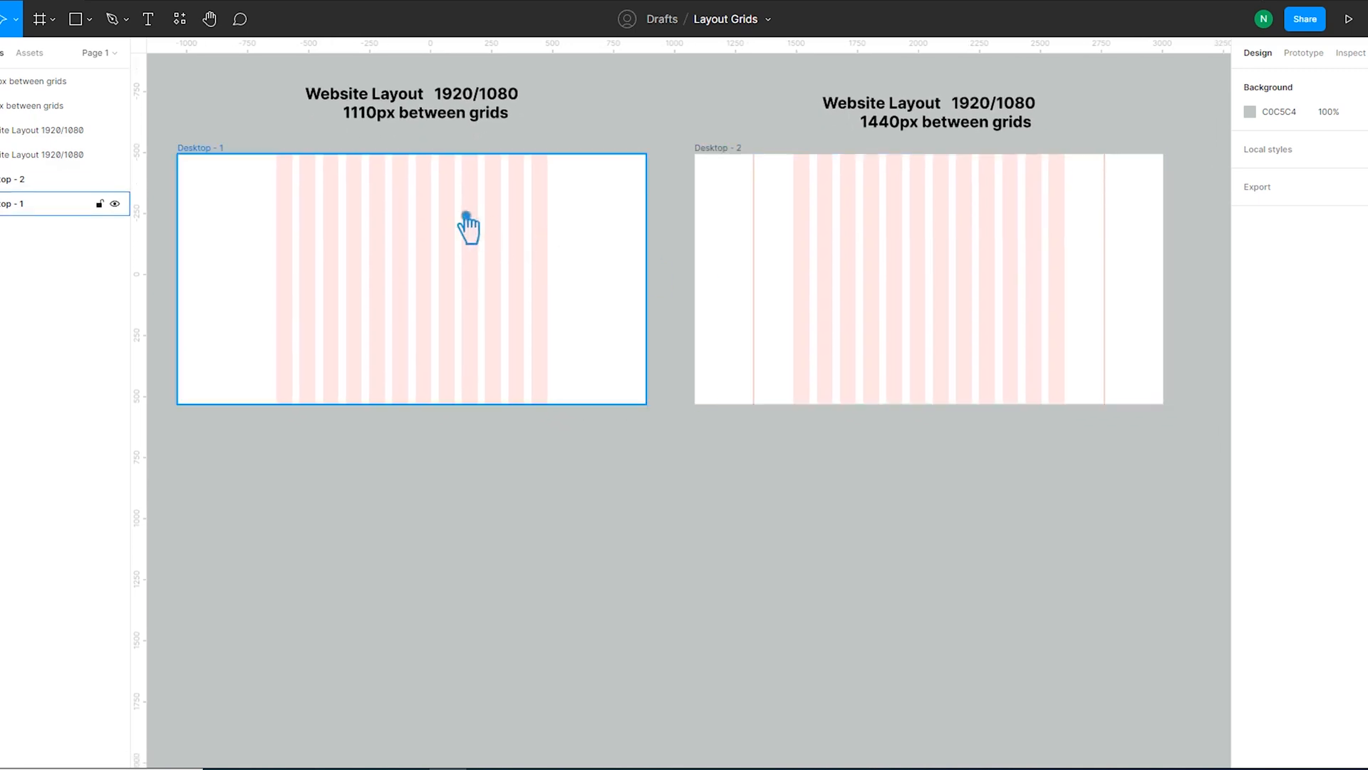
left_click(818, 596)
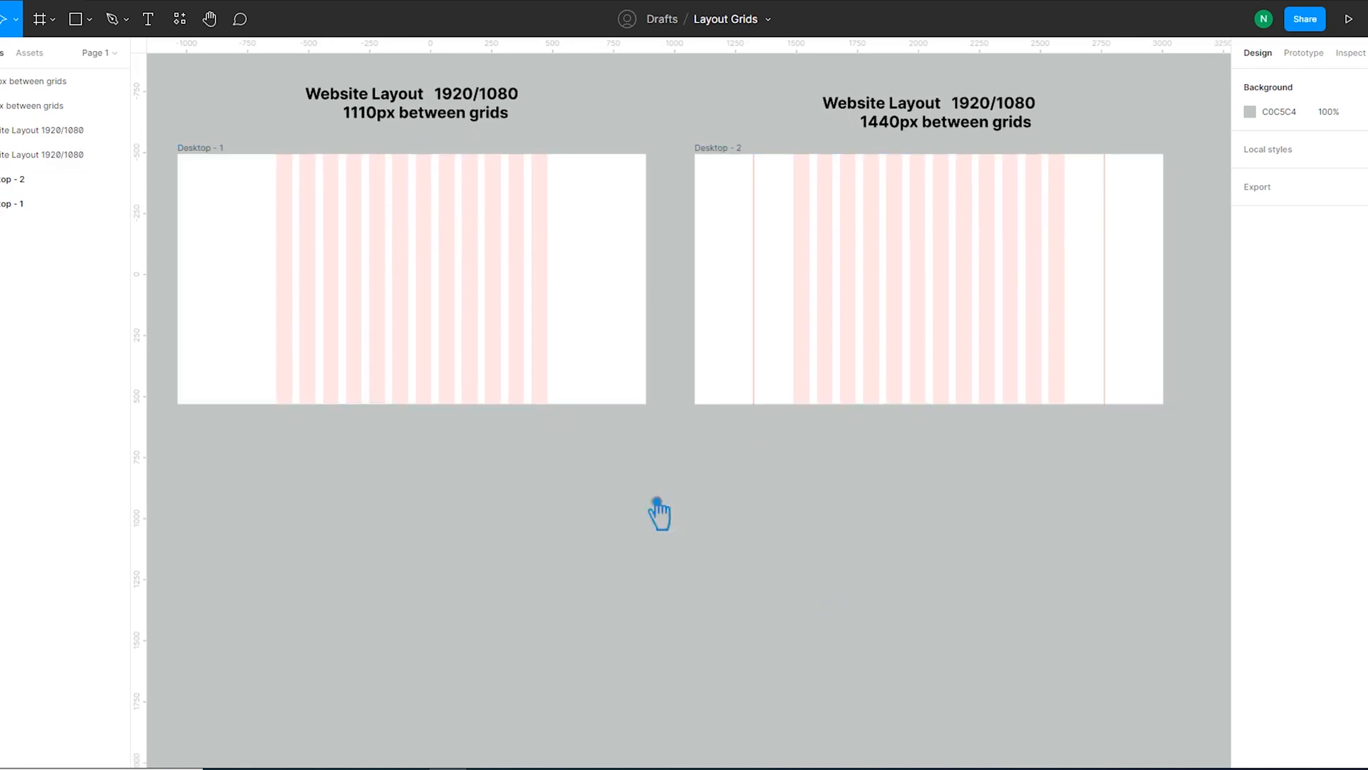
Step: Create a frame from the 1440 × 1024 Desktop preset and place it beneath the first frame, aligned with its left edge
left_click(59, 23)
left_click(44, 57)
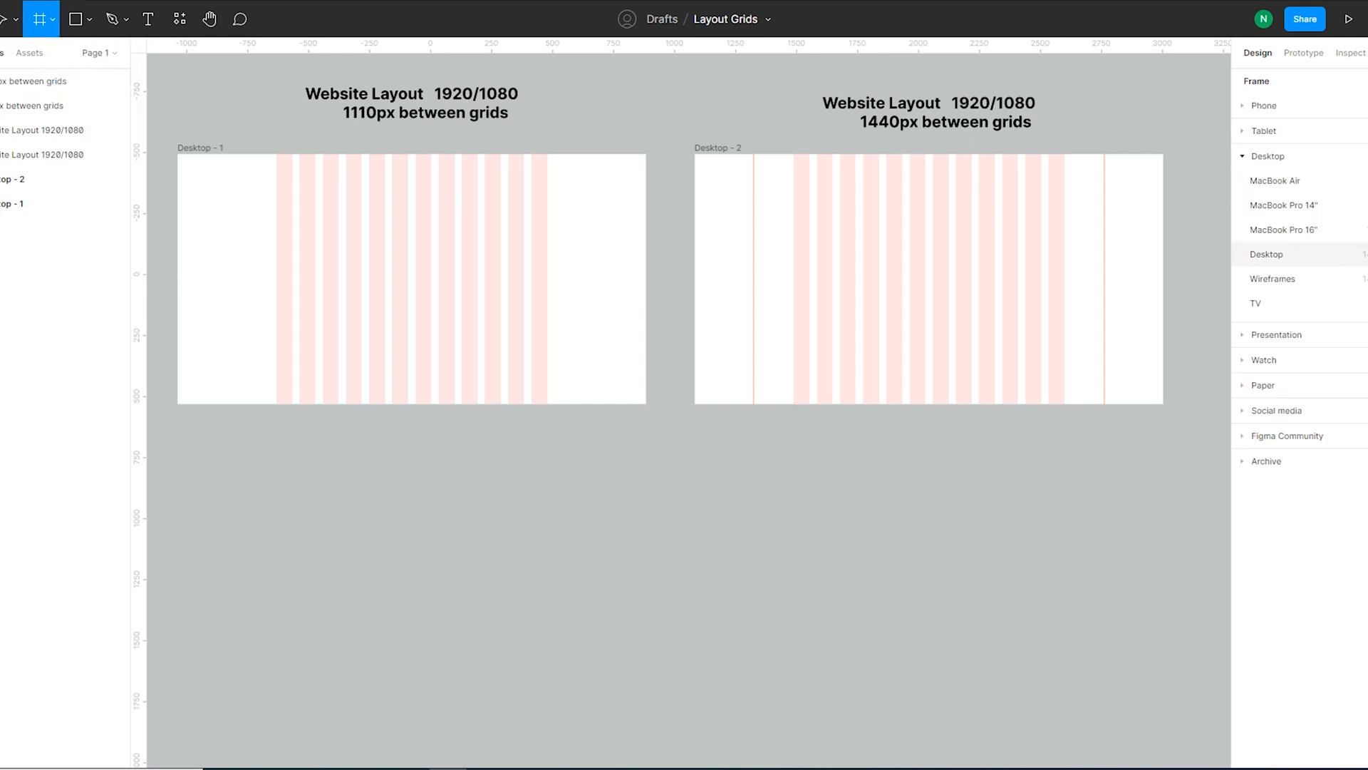
left_click(1252, 158)
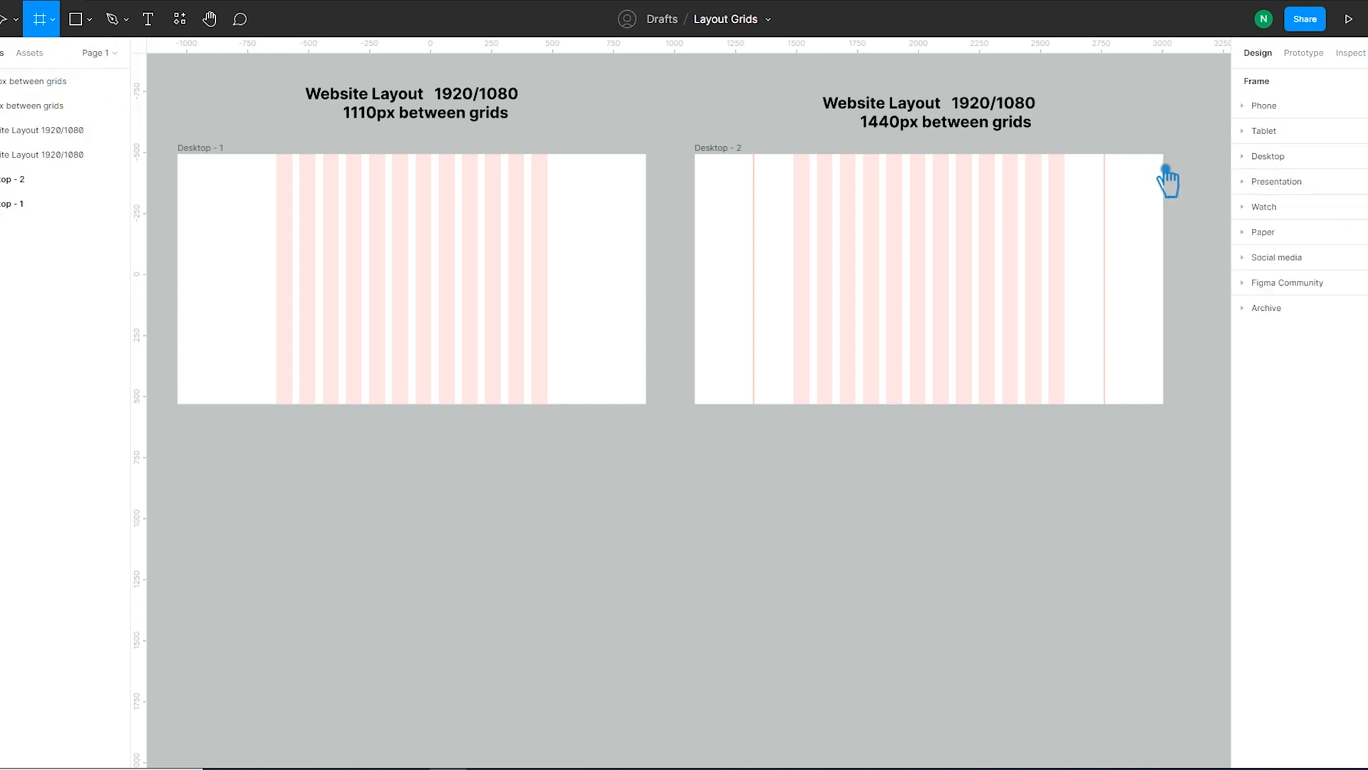
left_click(1279, 158)
left_click(1272, 251)
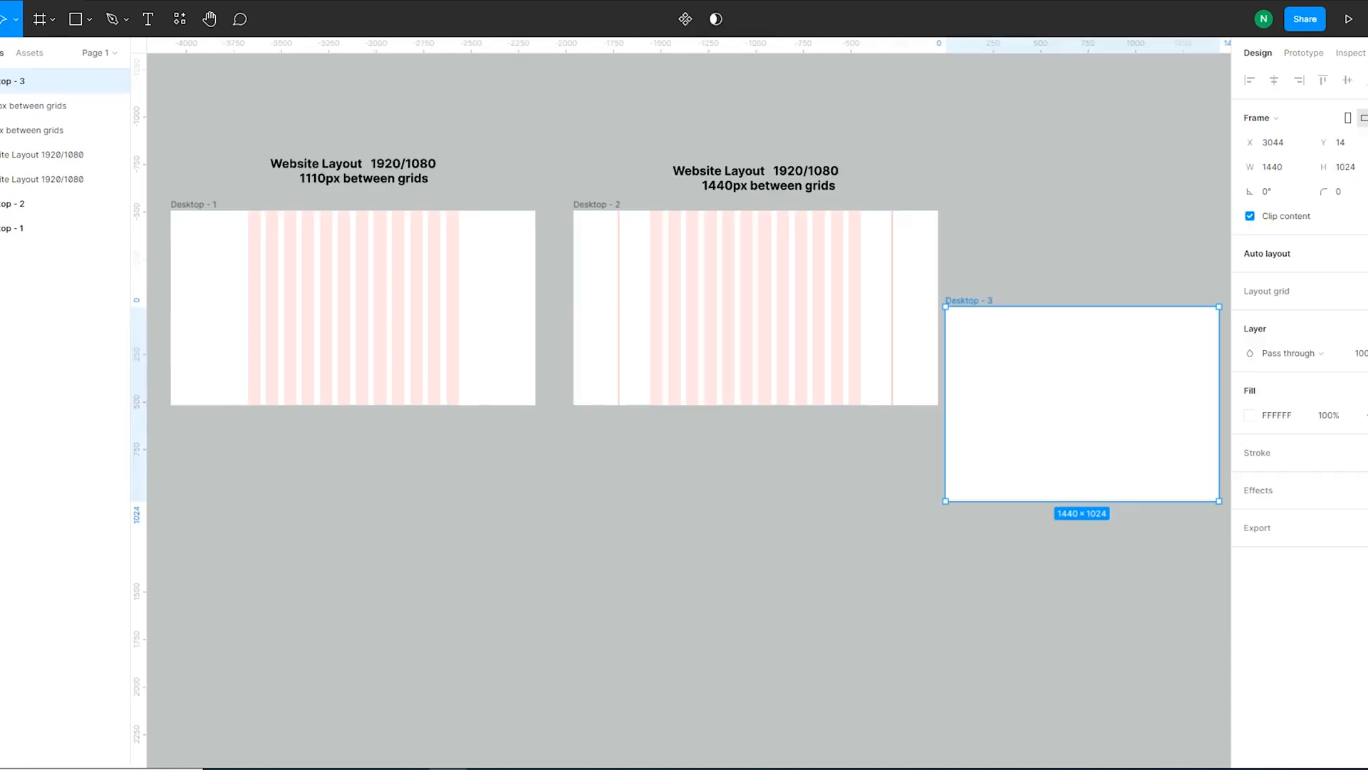
left_click_drag(1093, 373, 324, 540)
left_click(596, 566)
left_click_drag(605, 580, 793, 460)
Step: Add a layout grid to the 1440 px frame and change it to 12 columns
left_click(445, 464)
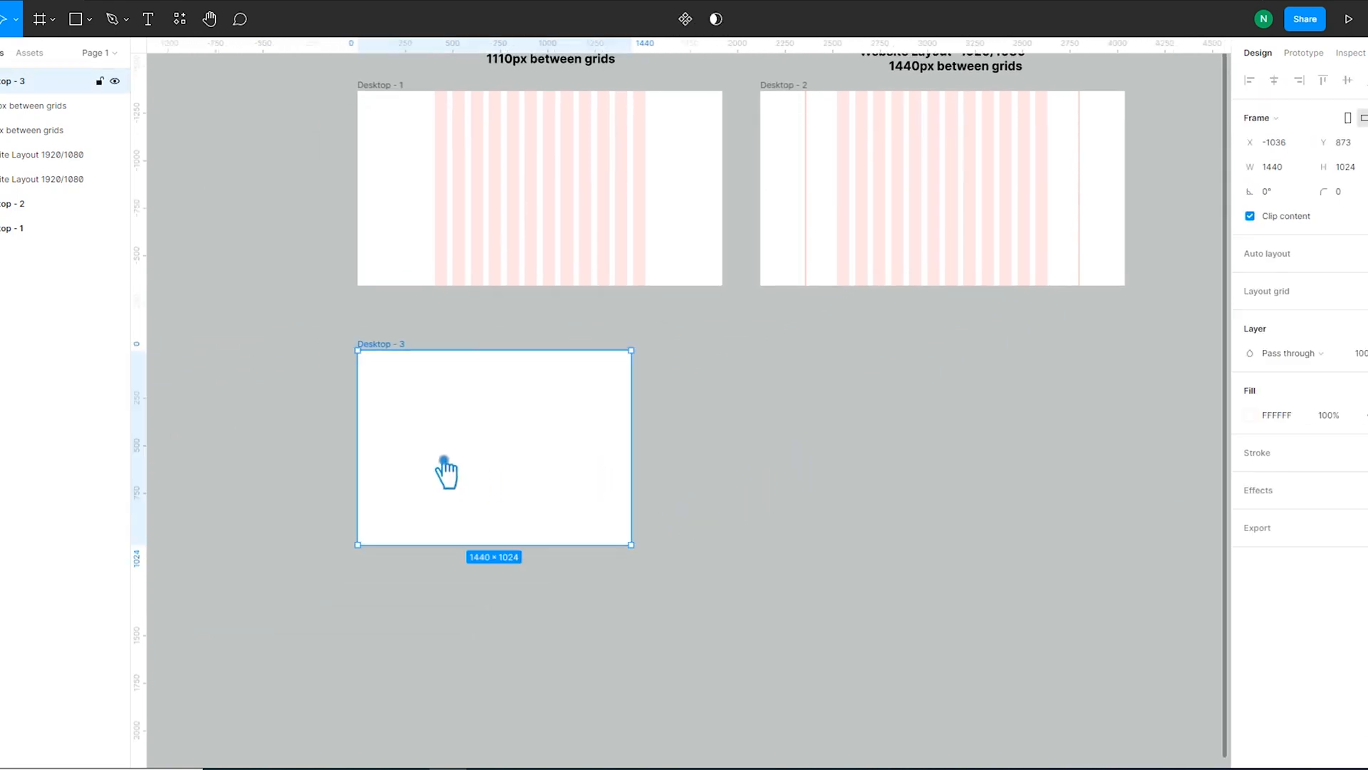
left_click(1360, 291)
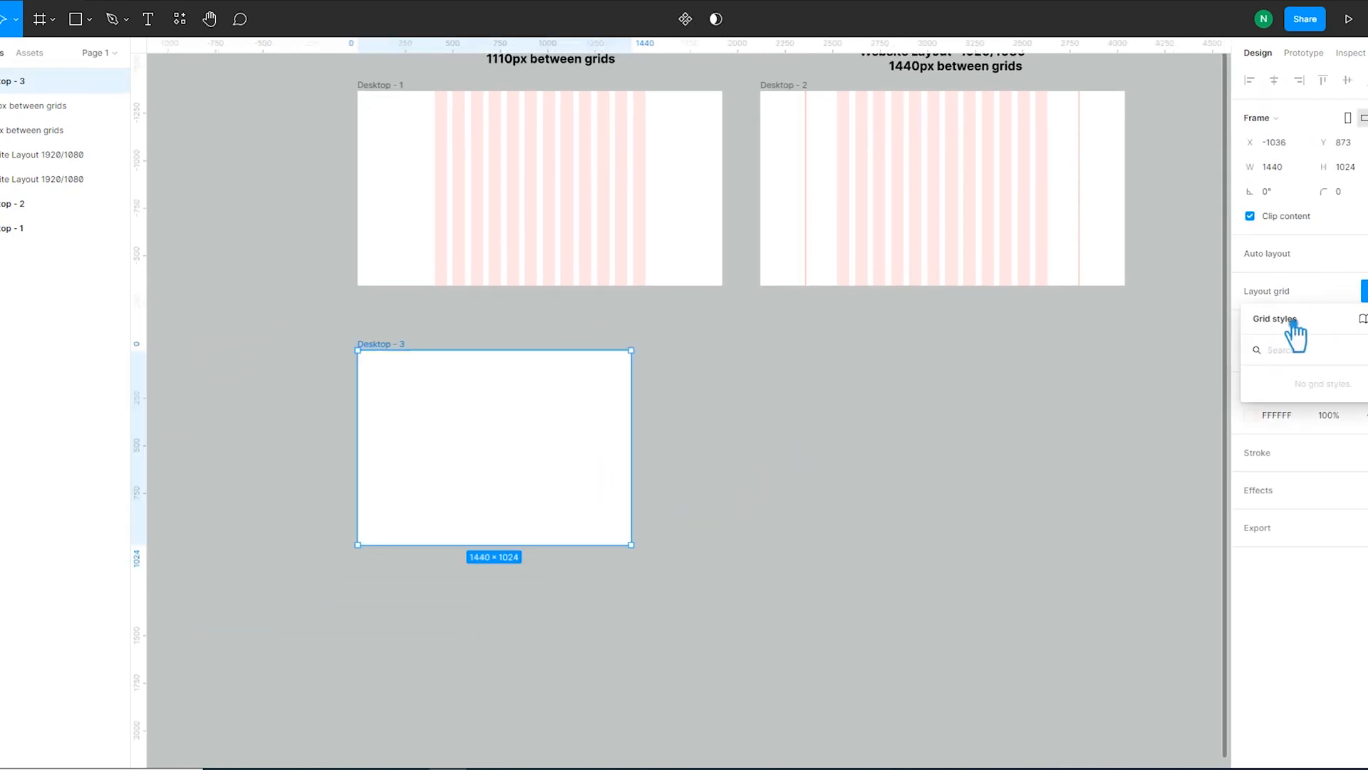
left_click(1310, 292)
left_click(1309, 294)
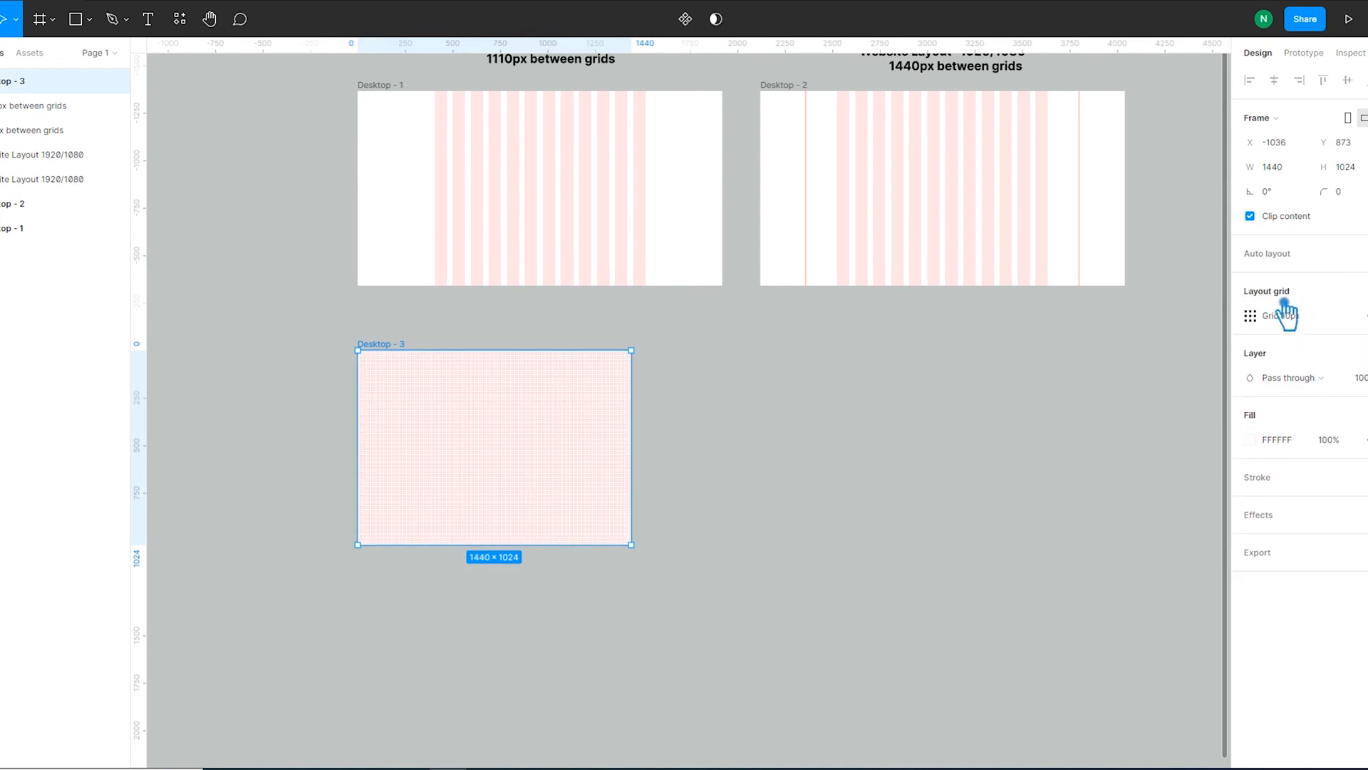
left_click(1250, 315)
left_click(1086, 318)
left_click(1108, 342)
left_click(1093, 378)
type("12")
key("Return")
Step: Set the 1440 px frame's column grid to type Right, with width 70, offset 25 and gutter 25
left_click(1201, 435)
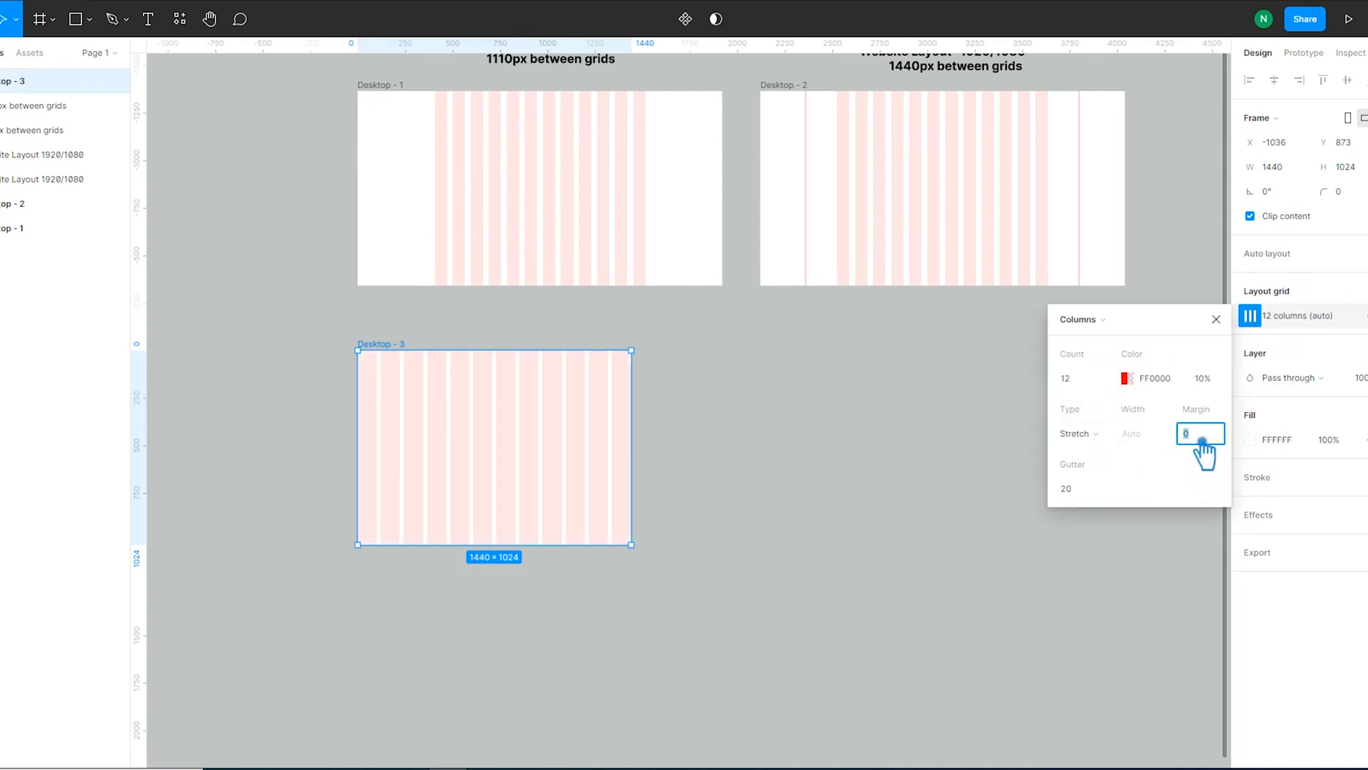
left_click(1080, 433)
left_click(1101, 396)
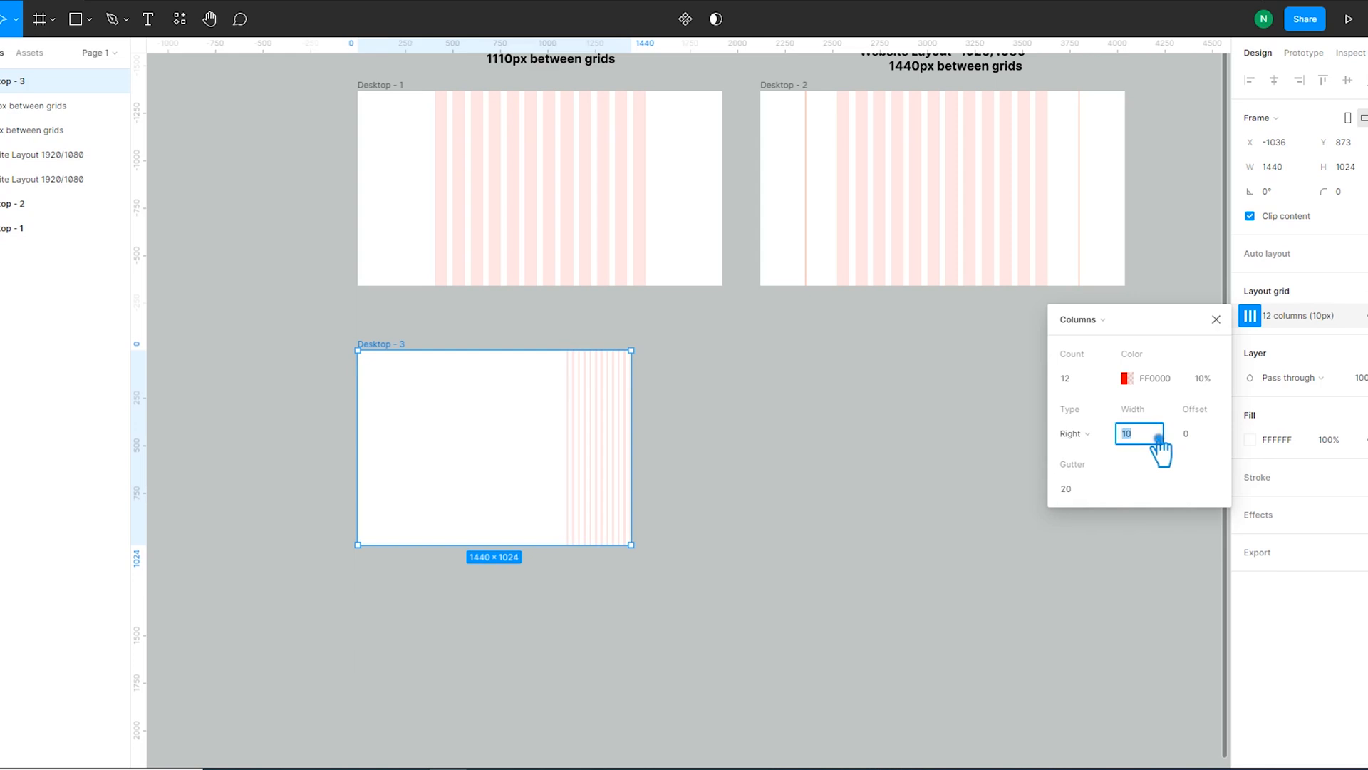
key("Return")
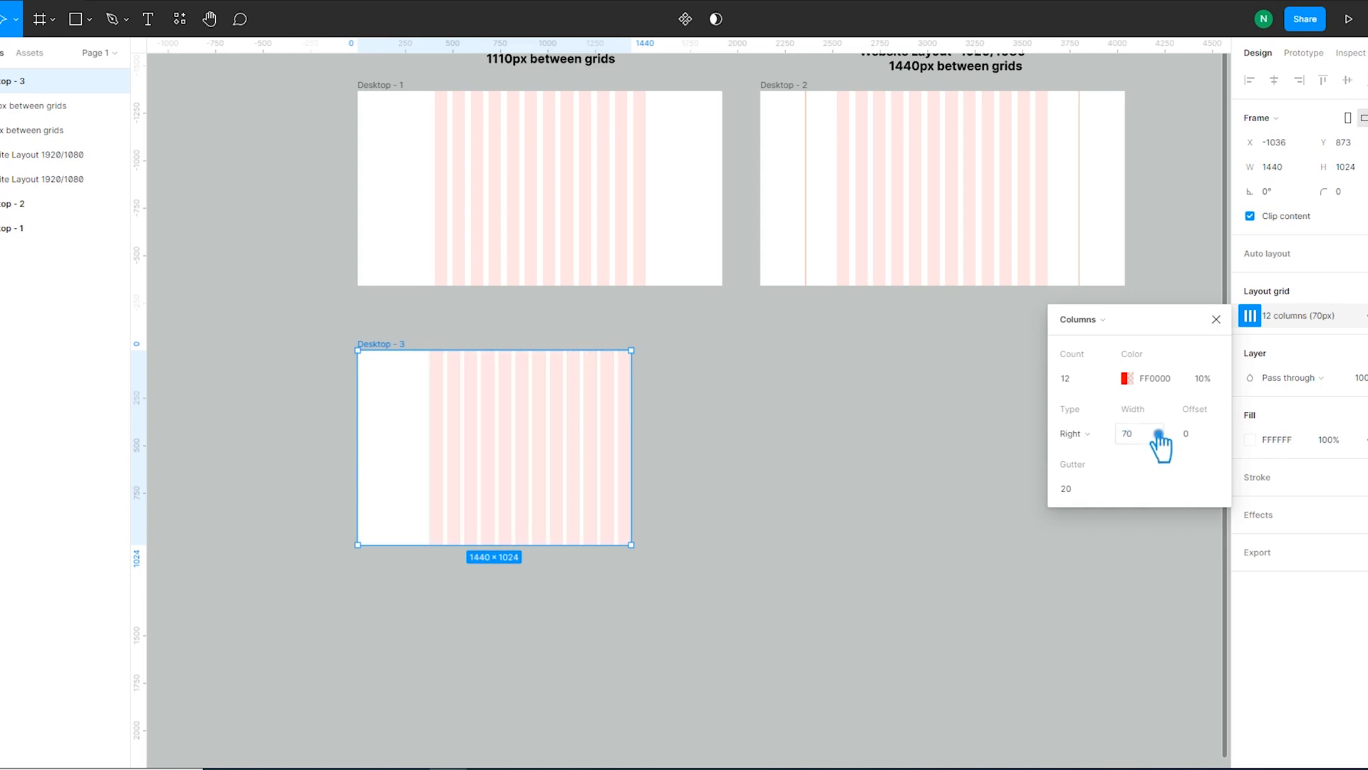
left_click(1208, 442)
type("25")
left_click(1090, 496)
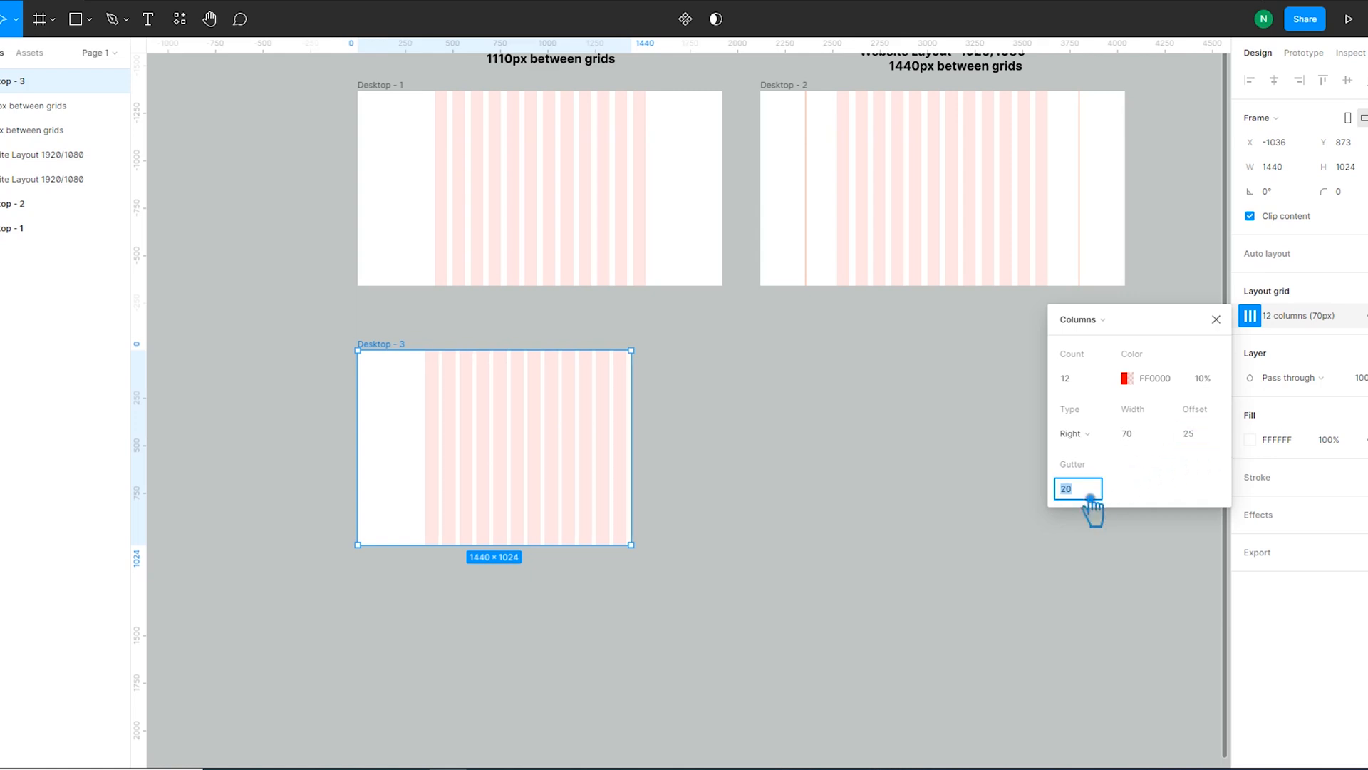
key("Return")
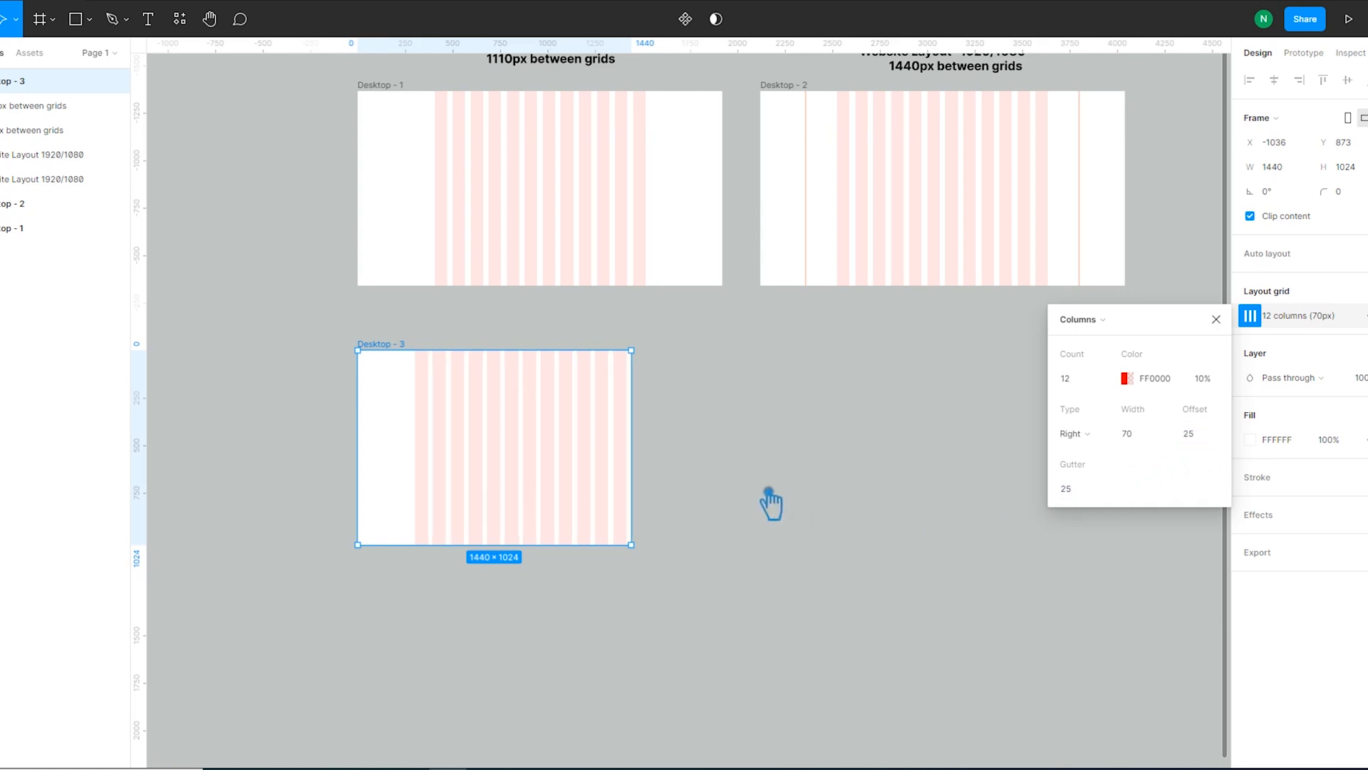
left_click(781, 456)
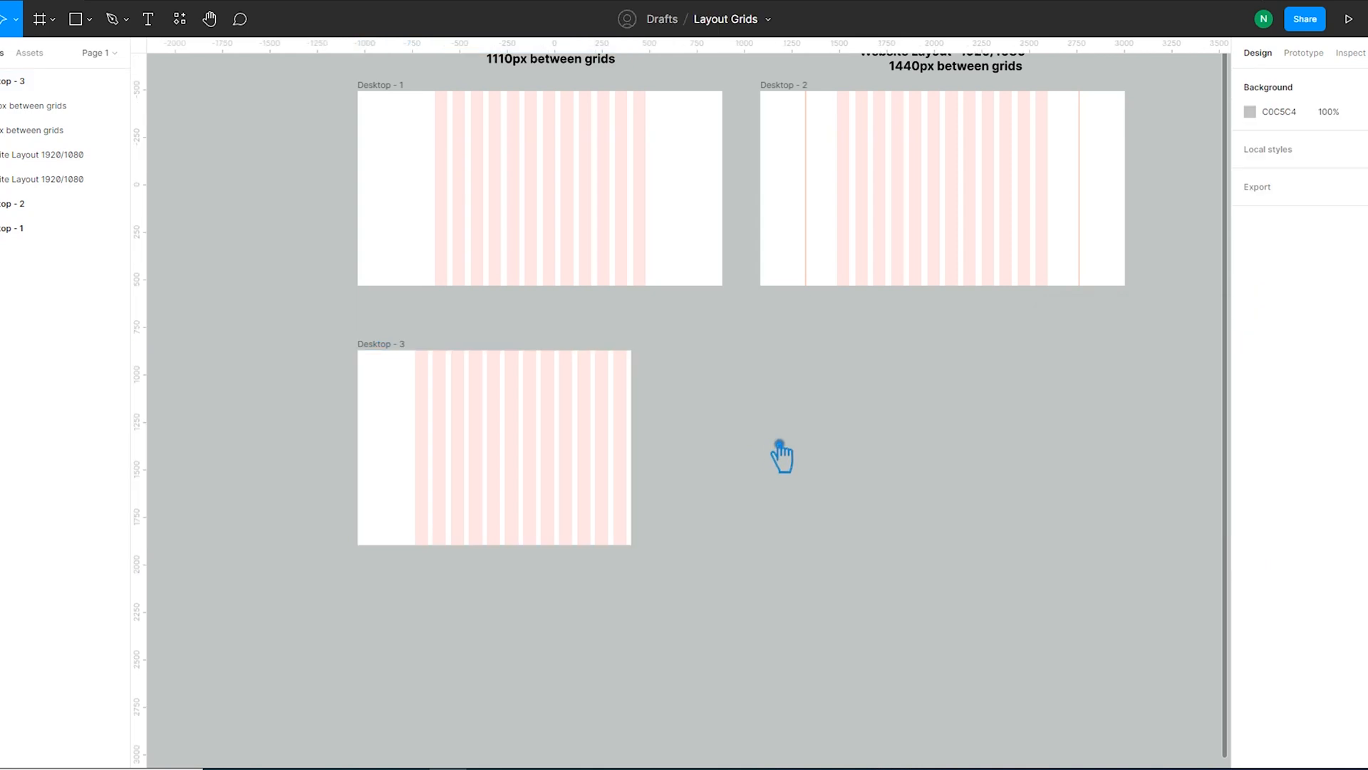
Step: Draw a 25 × 21 px rectangle in the top-left corner of the 1440 px frame
left_click(586, 461)
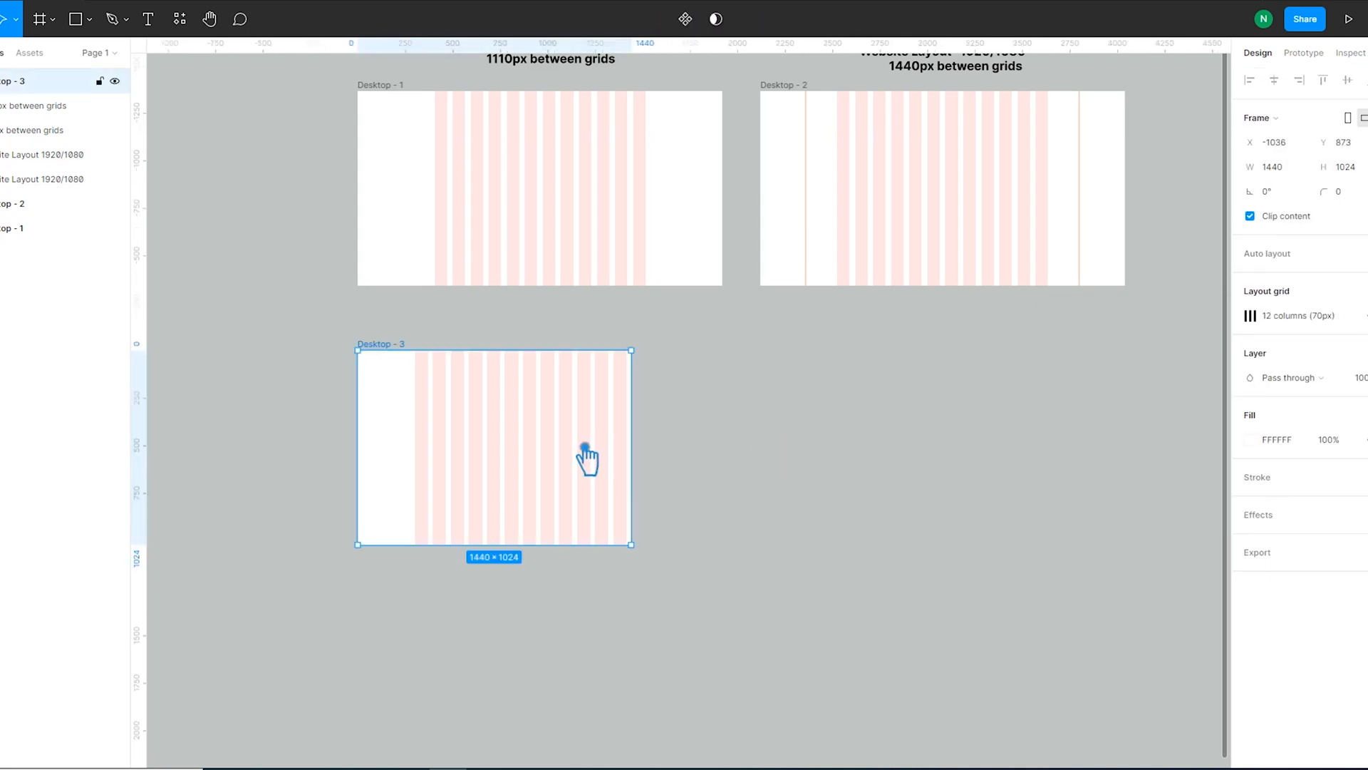
left_click(1251, 317)
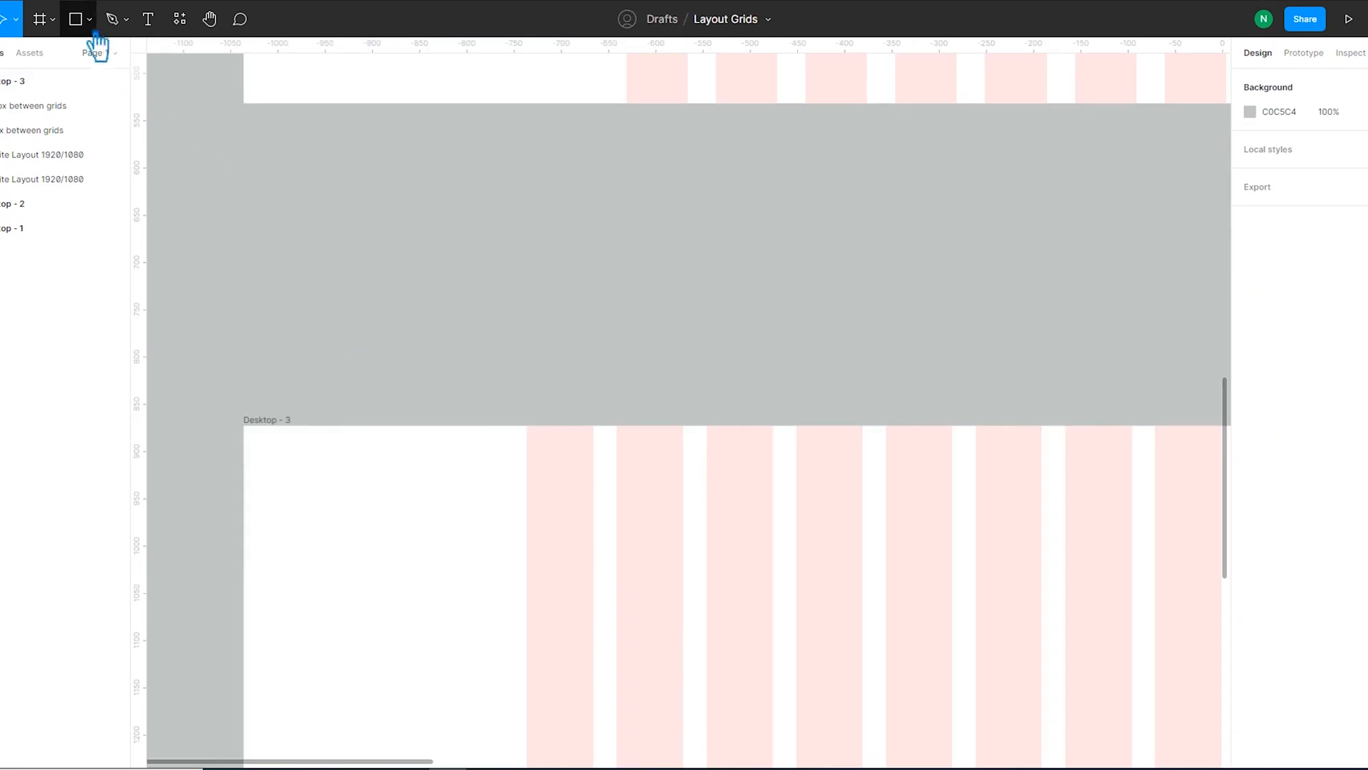
left_click(89, 20)
left_click(50, 53)
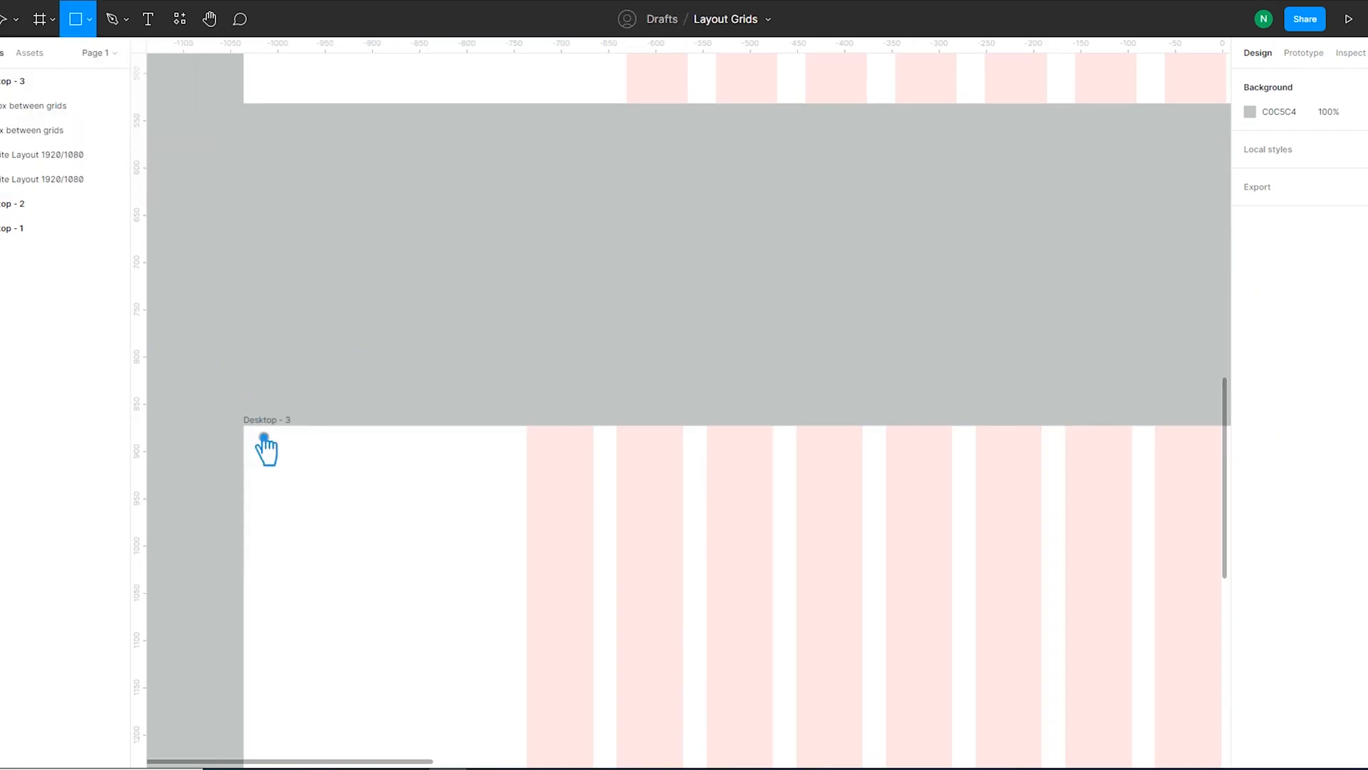
left_click_drag(255, 433, 282, 453)
scroll(214, 452, "up", 10)
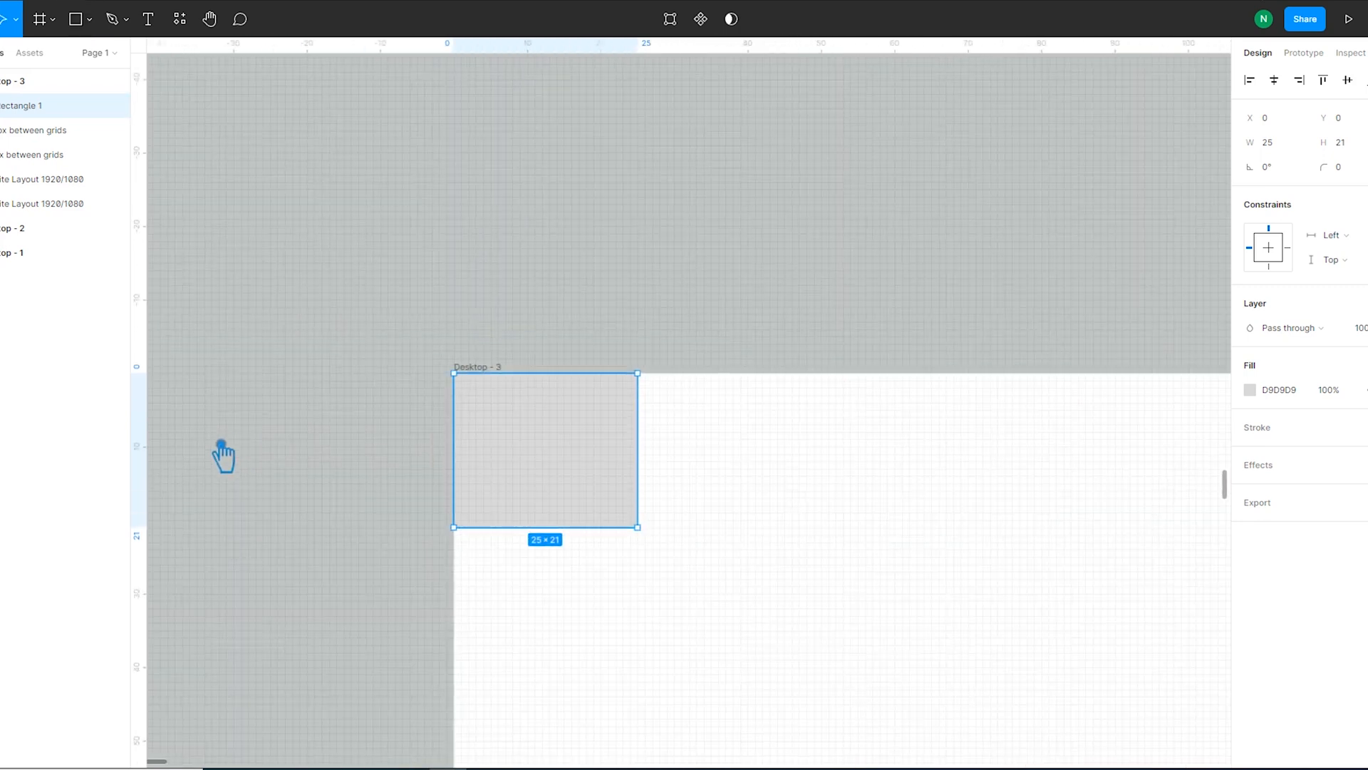
Step: Add a vertical guide at the small rectangle's right edge, 25 px into the frame, and delete the rectangle
left_click_drag(143, 497, 645, 467)
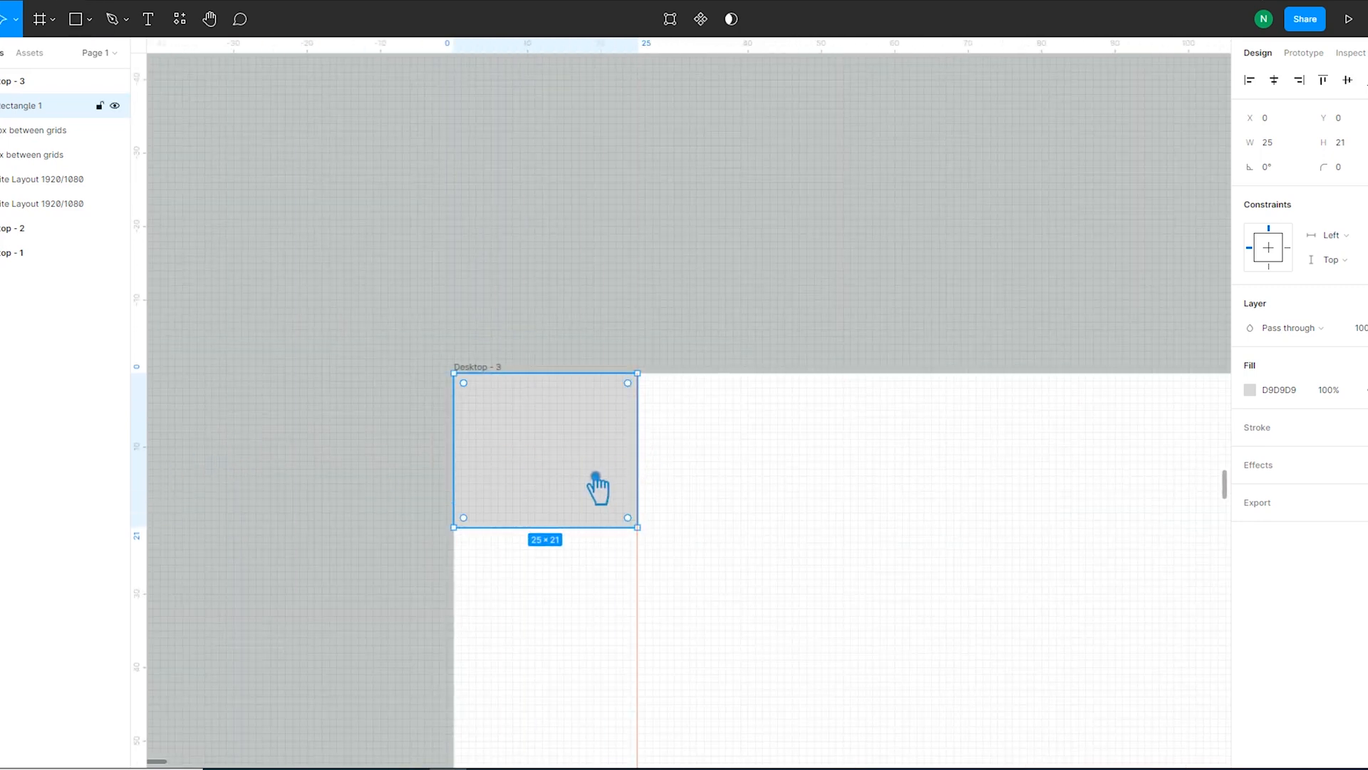
key("Delete")
scroll(597, 485, "down", 15)
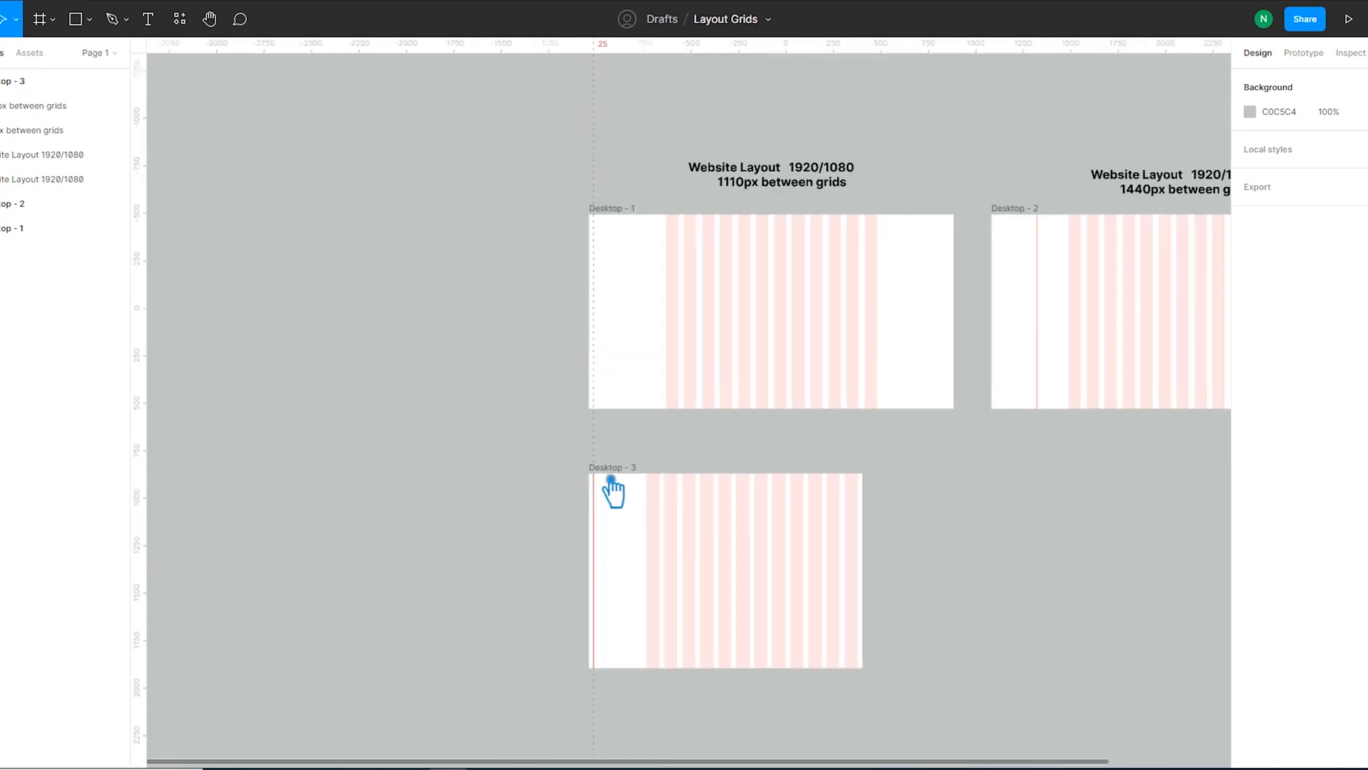
Step: Rename the 1440 × 1024 frame as Dashboard
left_click_drag(1000, 593, 681, 530)
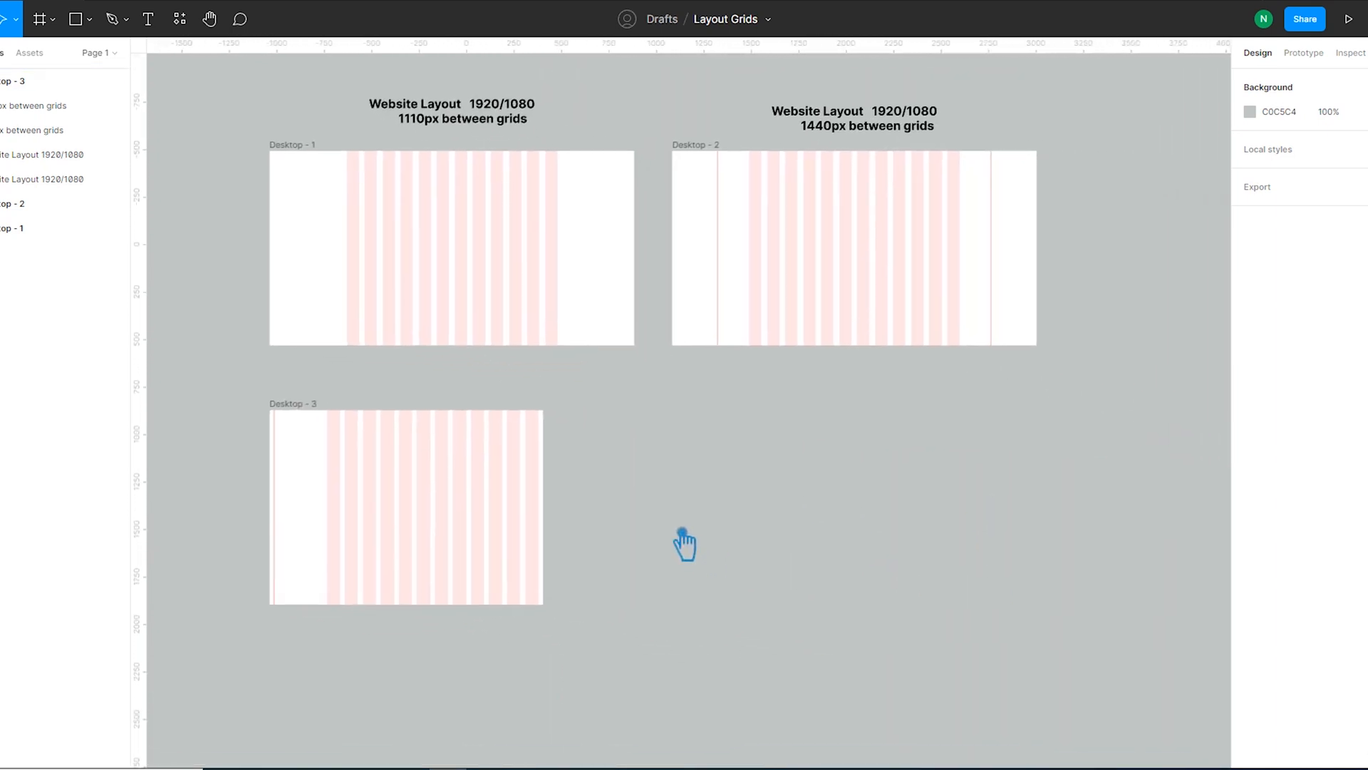
left_click(321, 416)
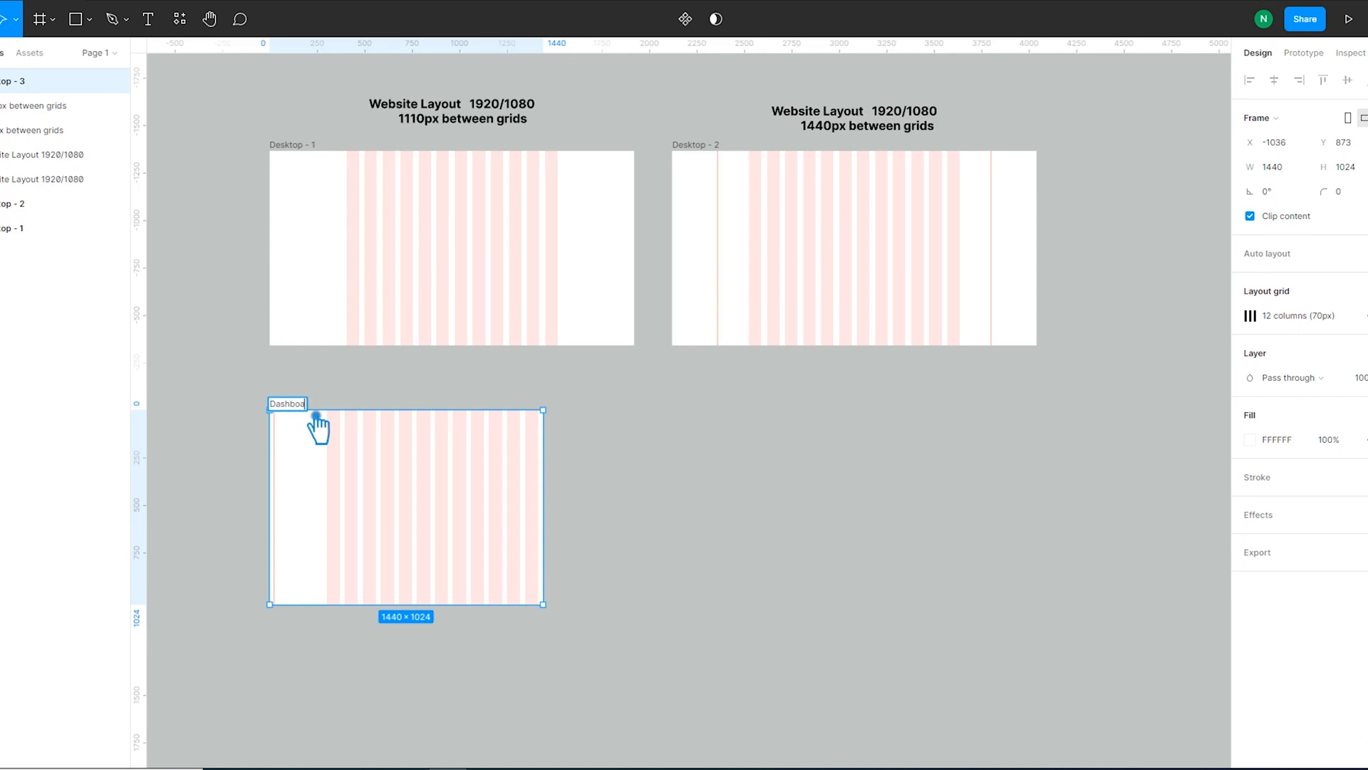
left_click(828, 510)
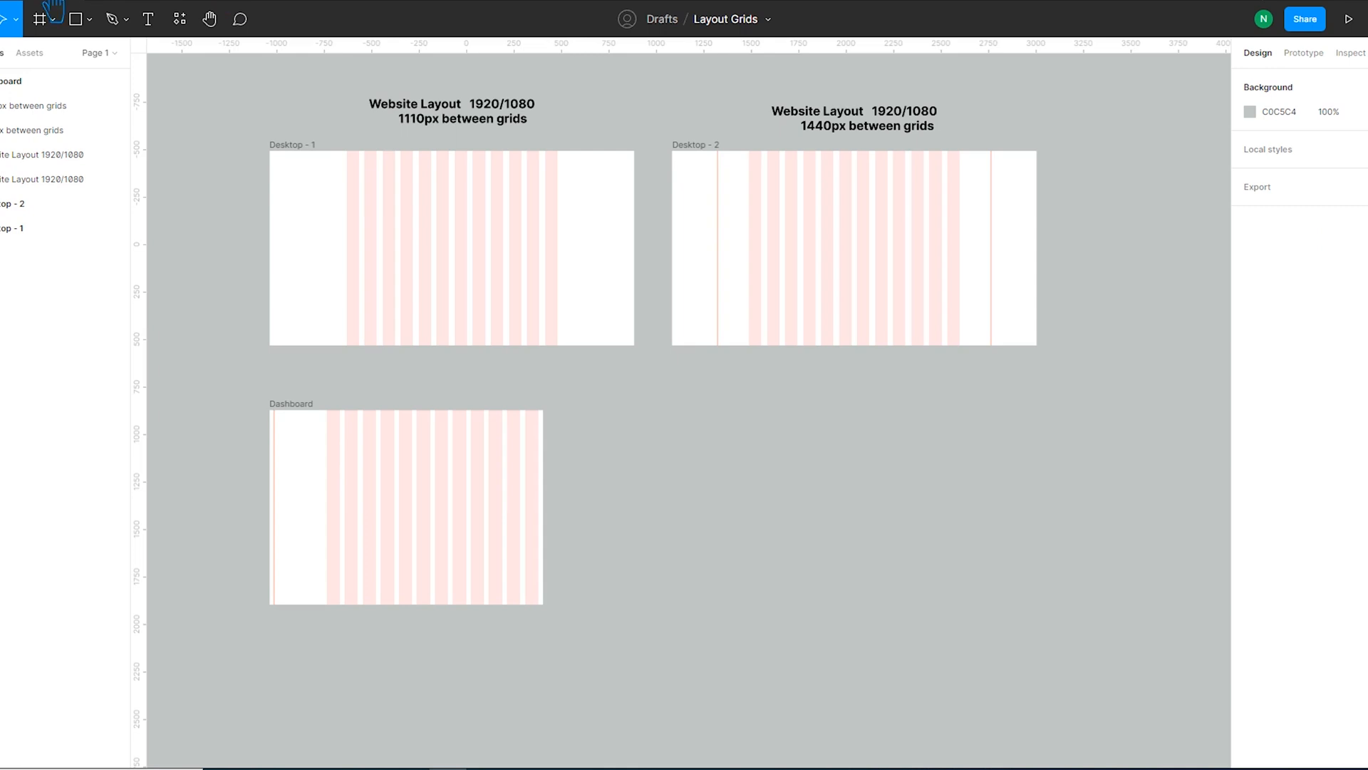
left_click(37, 25)
left_click(1258, 132)
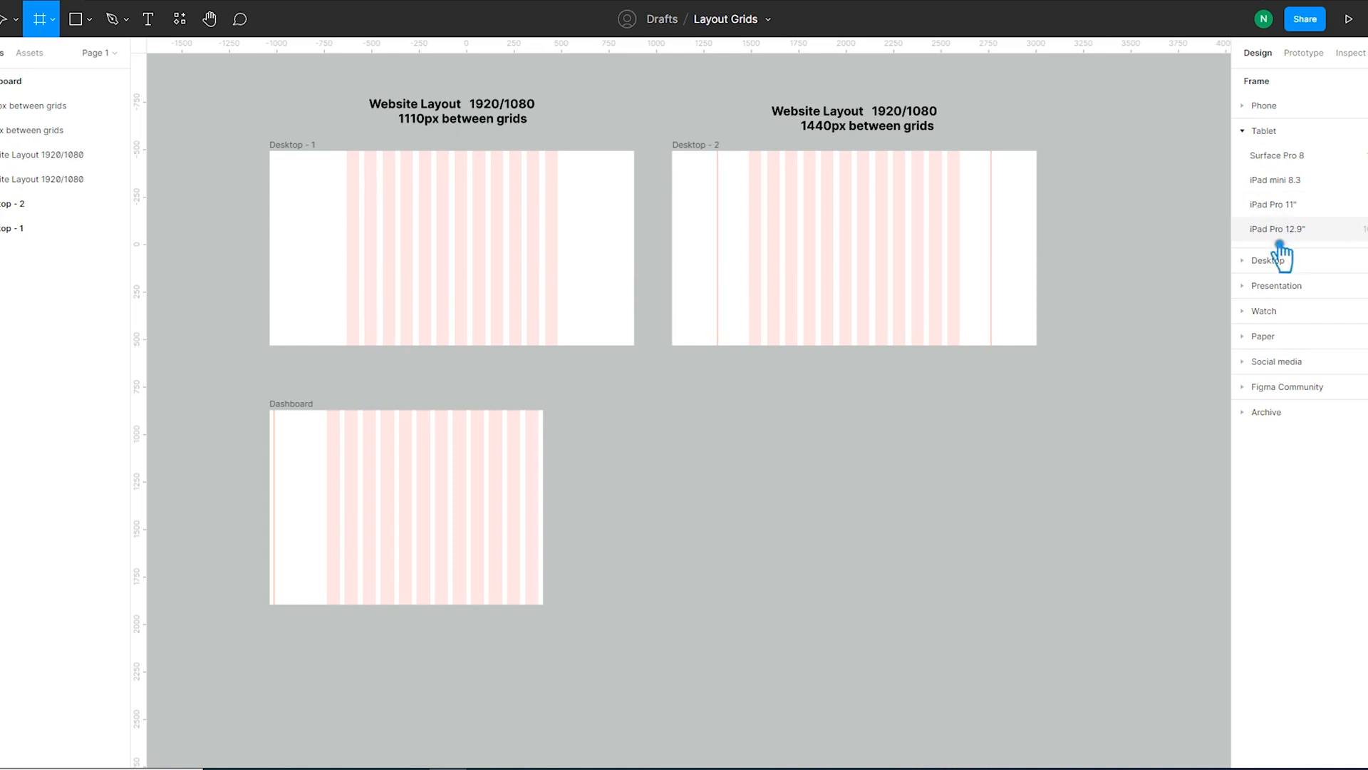
left_click(1256, 413)
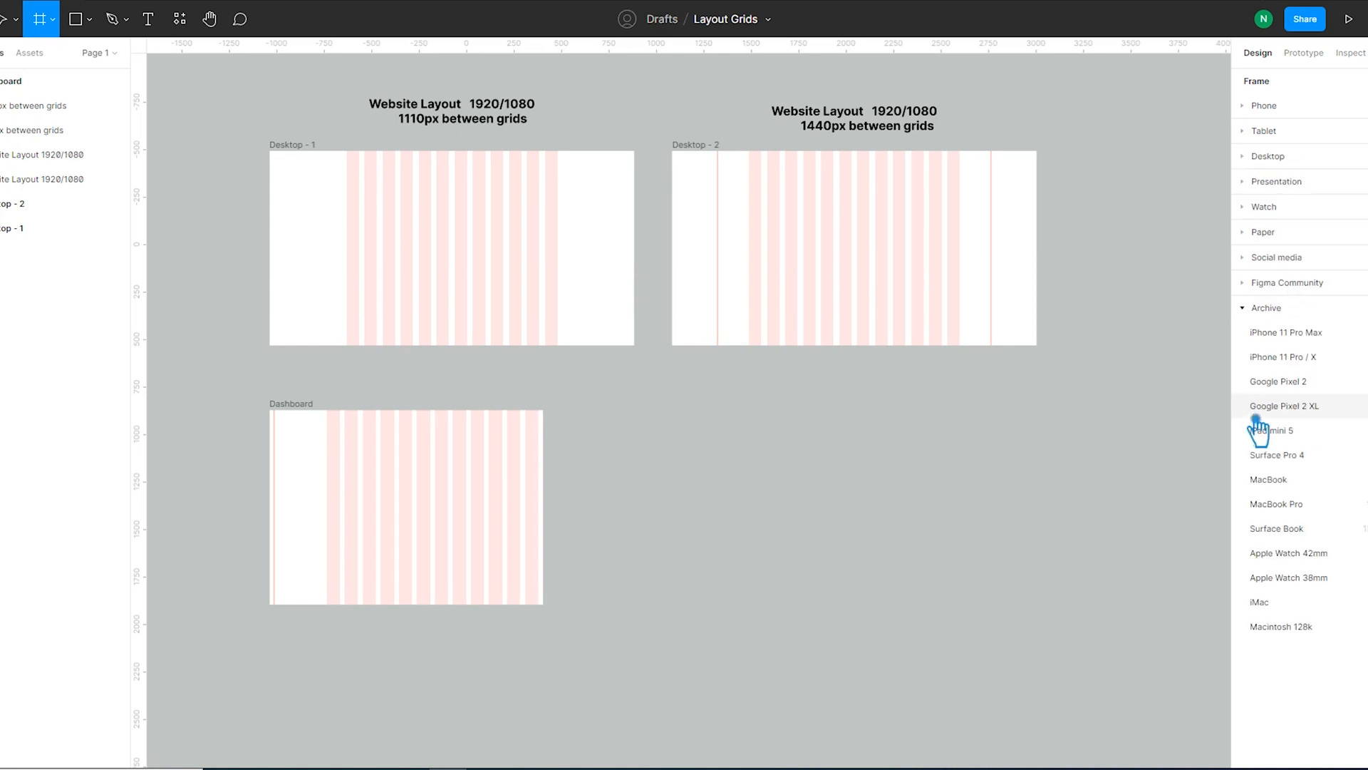
left_click(1291, 357)
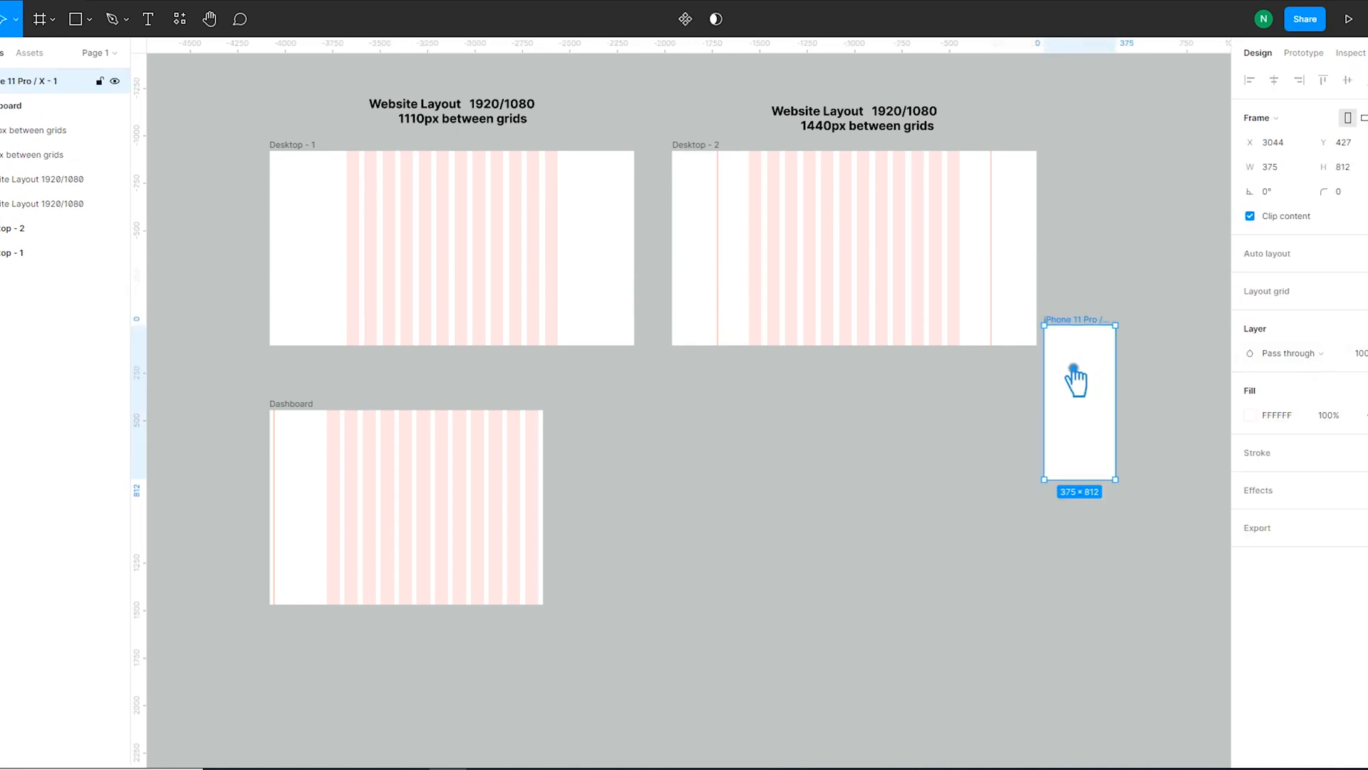
key("Delete")
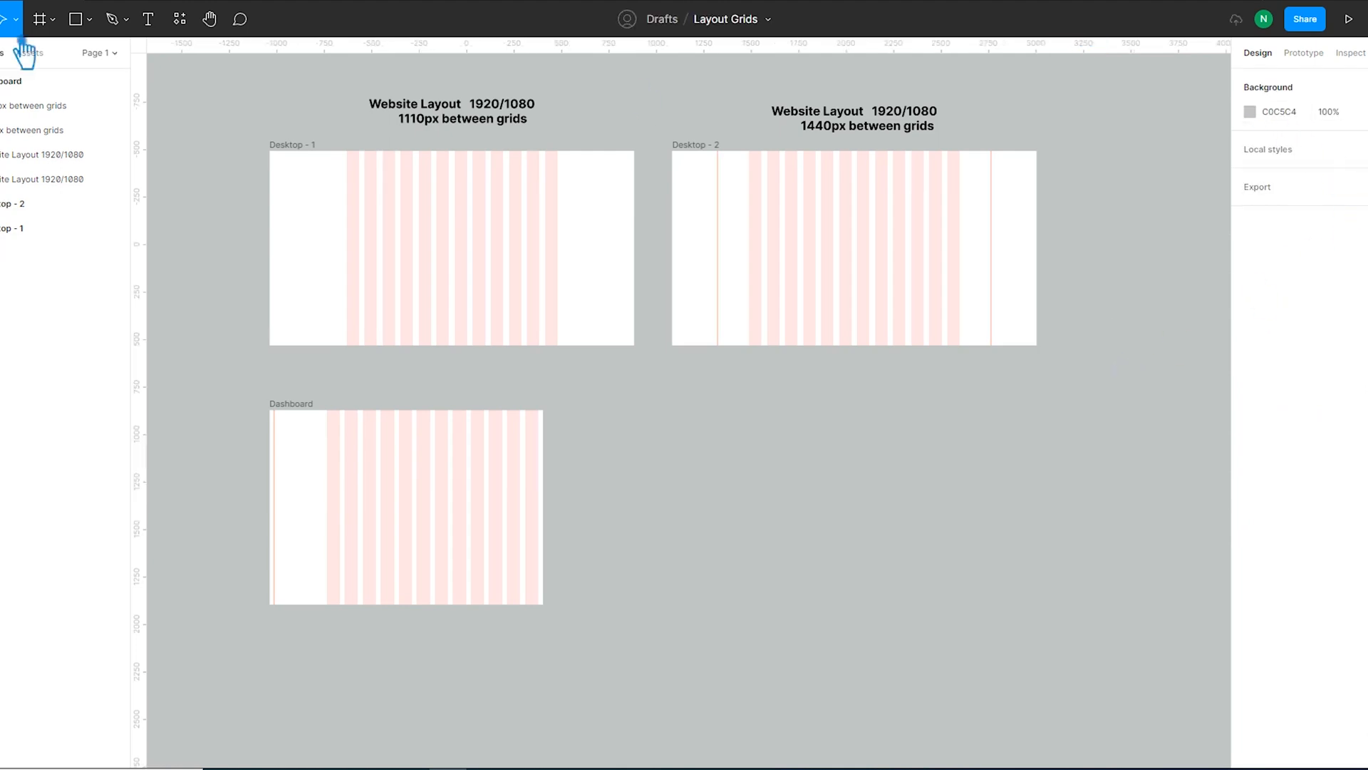
Step: Create a frame from the iPad mini 5 preset and place it to the right of Dashboard with 200 px spacing
left_click(40, 21)
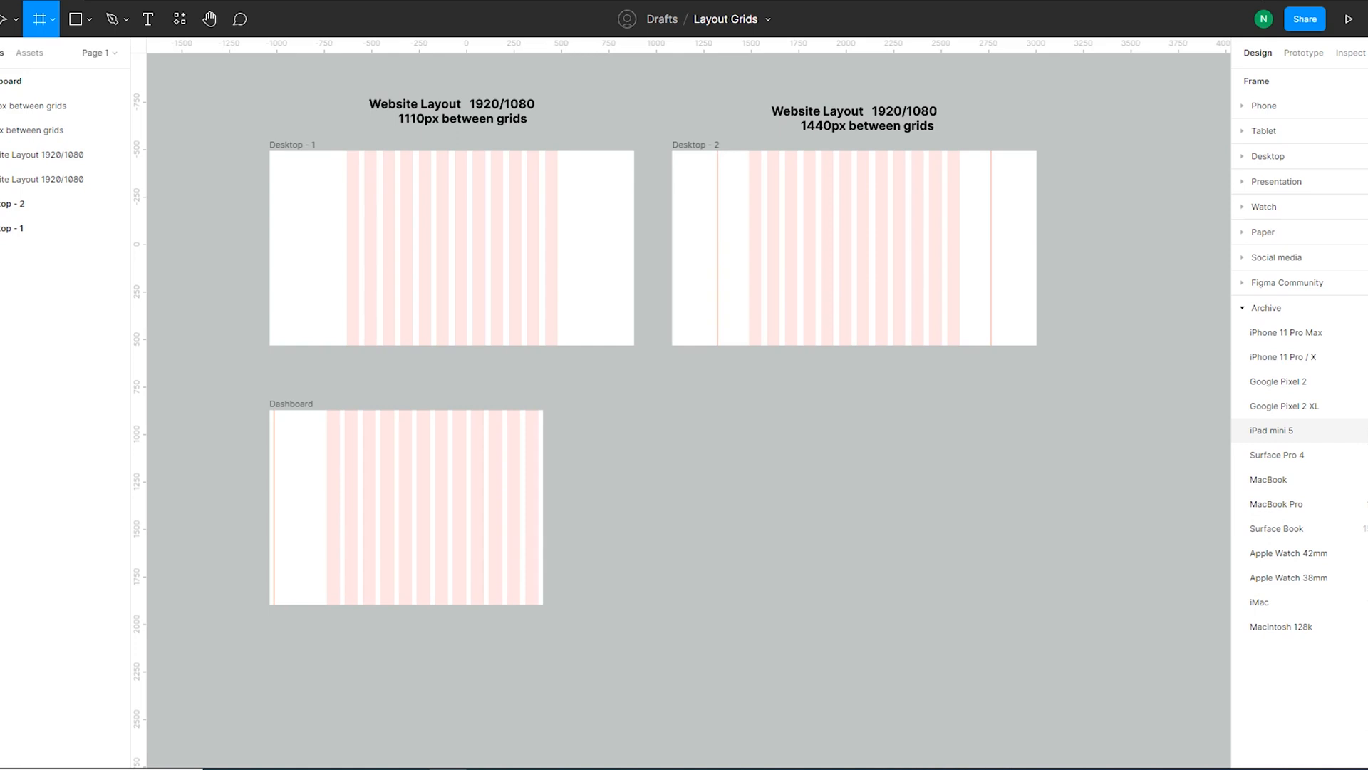
left_click(1271, 430)
left_click_drag(1163, 399, 698, 499)
left_click(547, 488, "shift")
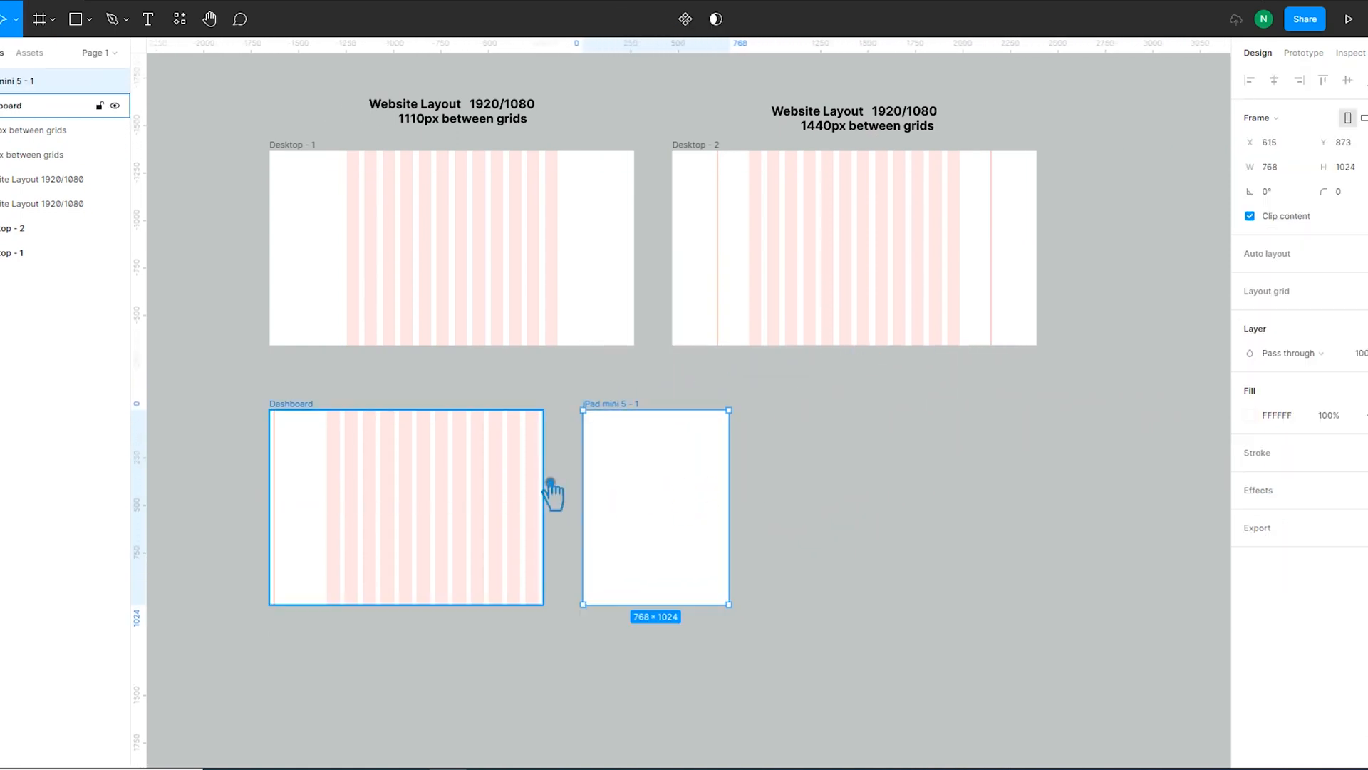
left_click(1300, 246)
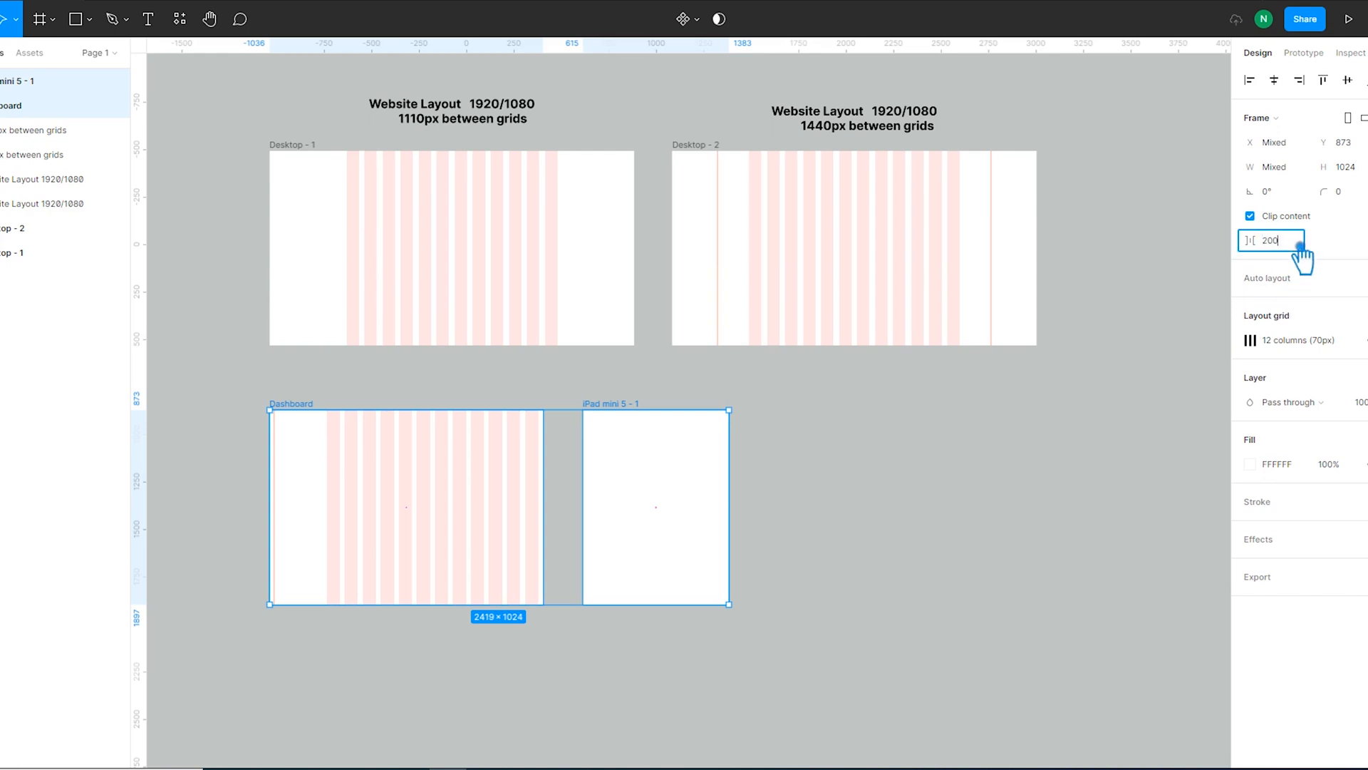
left_click(878, 513)
Step: Rename the iPad mini 5 frame as Tablet
left_click(627, 419)
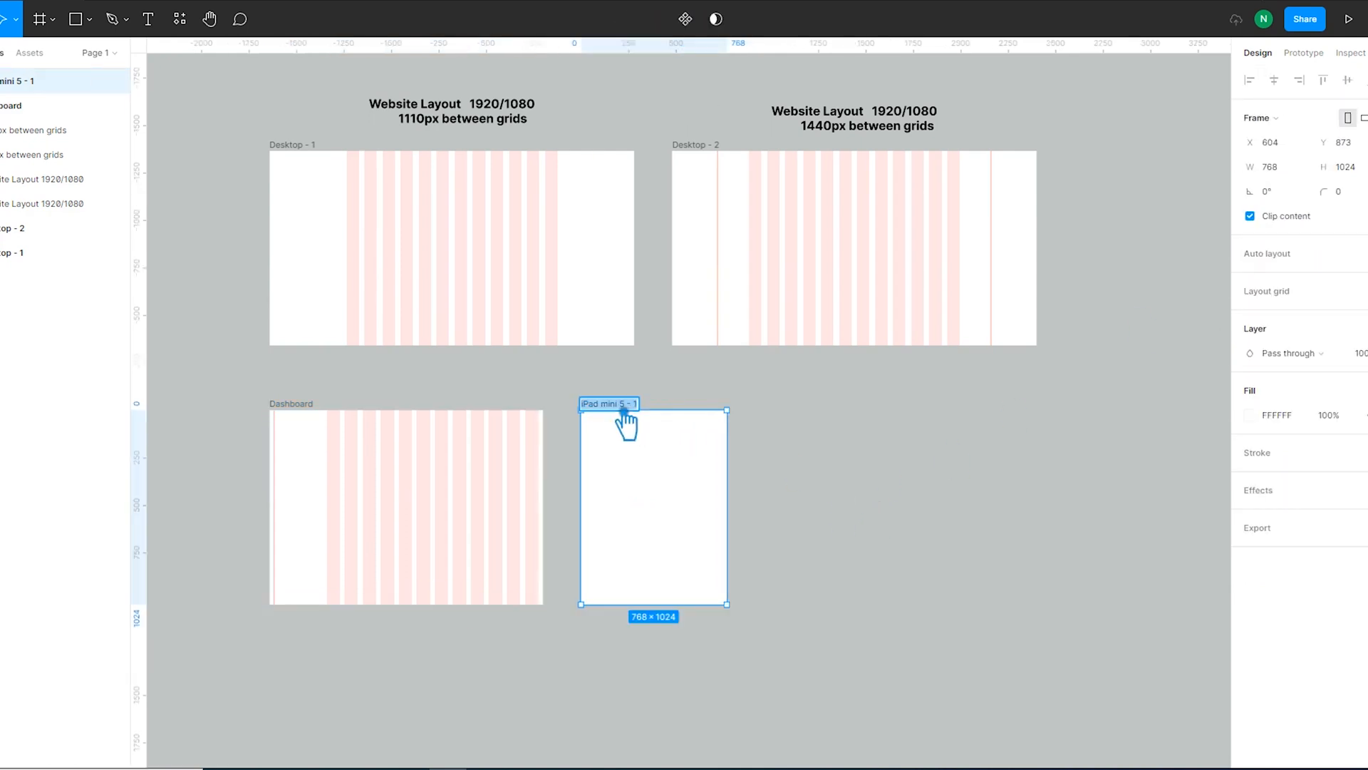
double_click(624, 407)
type("Tablet")
left_click(839, 449)
Step: Add a layout grid to the Tablet frame and change it to 6 columns
left_click(643, 499)
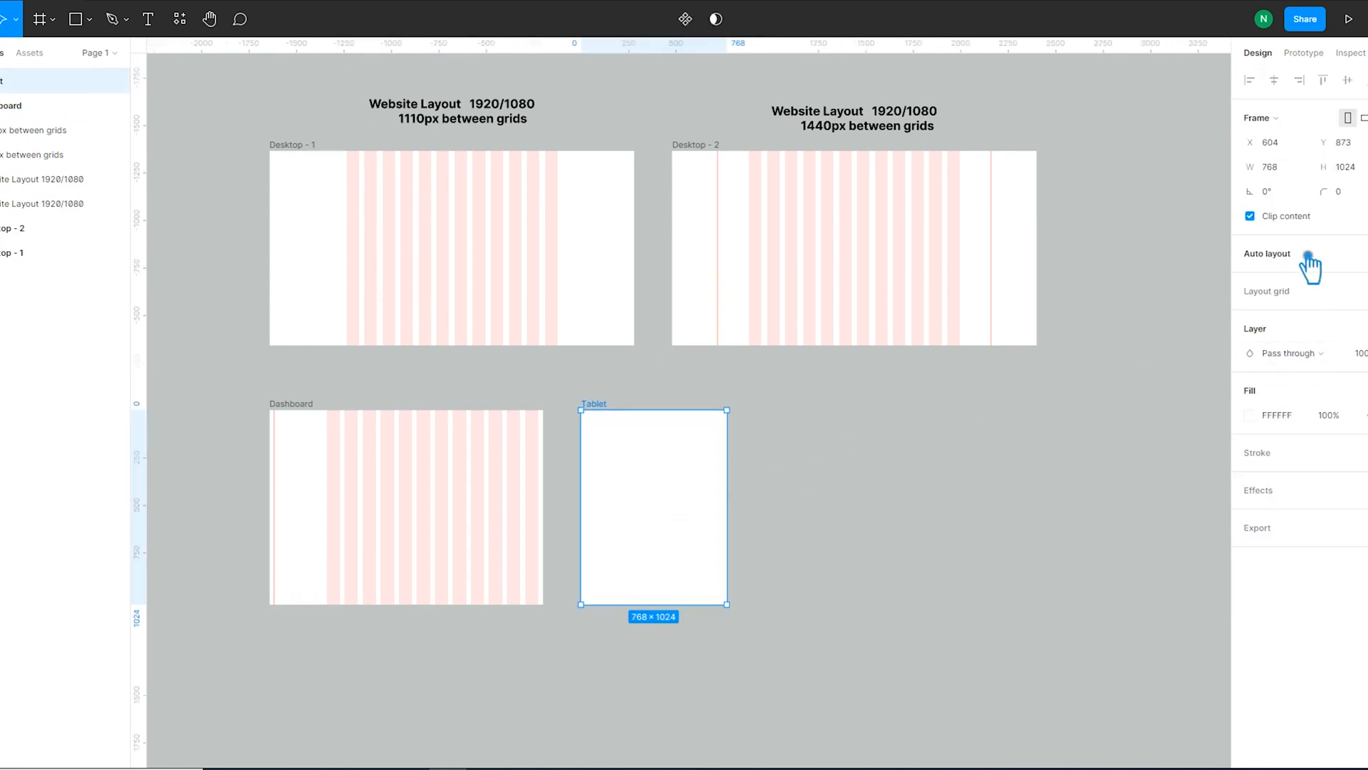
left_click(1310, 305)
left_click(1249, 316)
left_click(1079, 318)
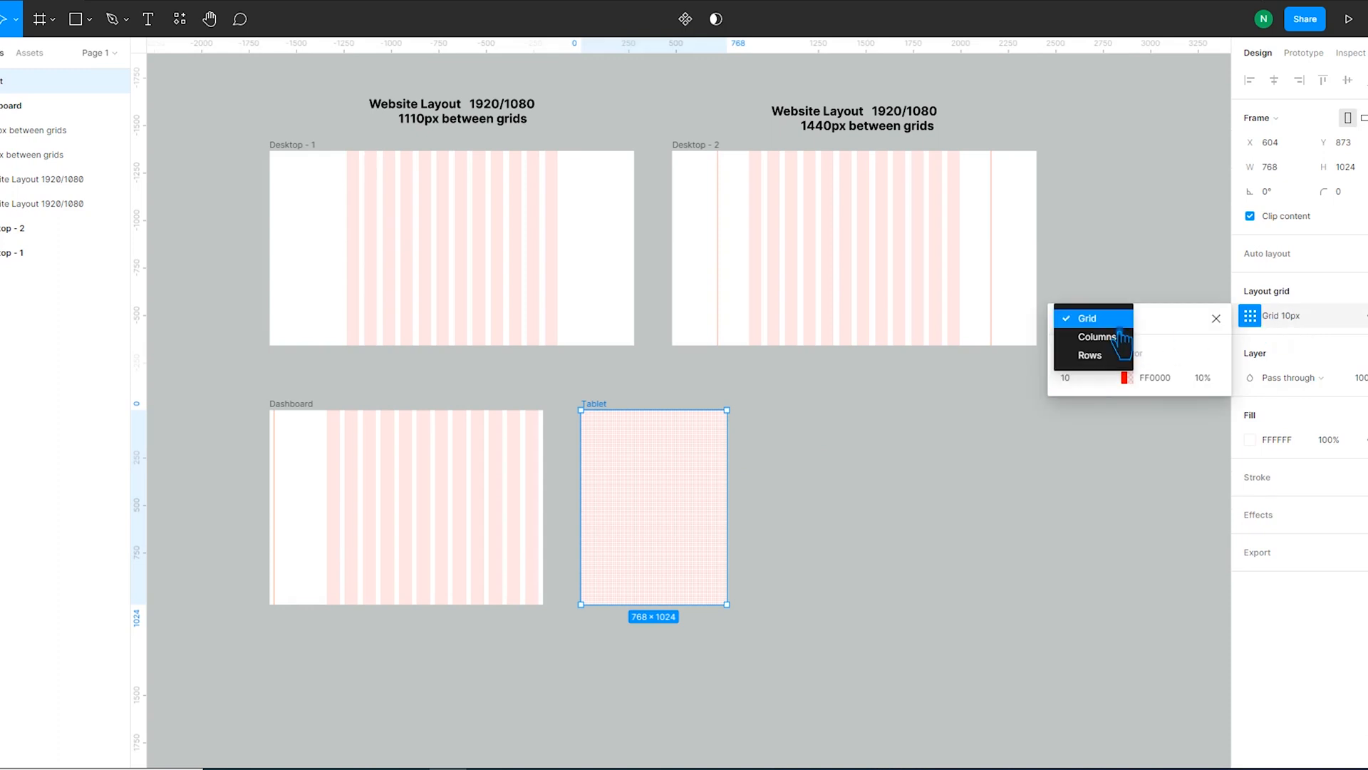
left_click(1111, 345)
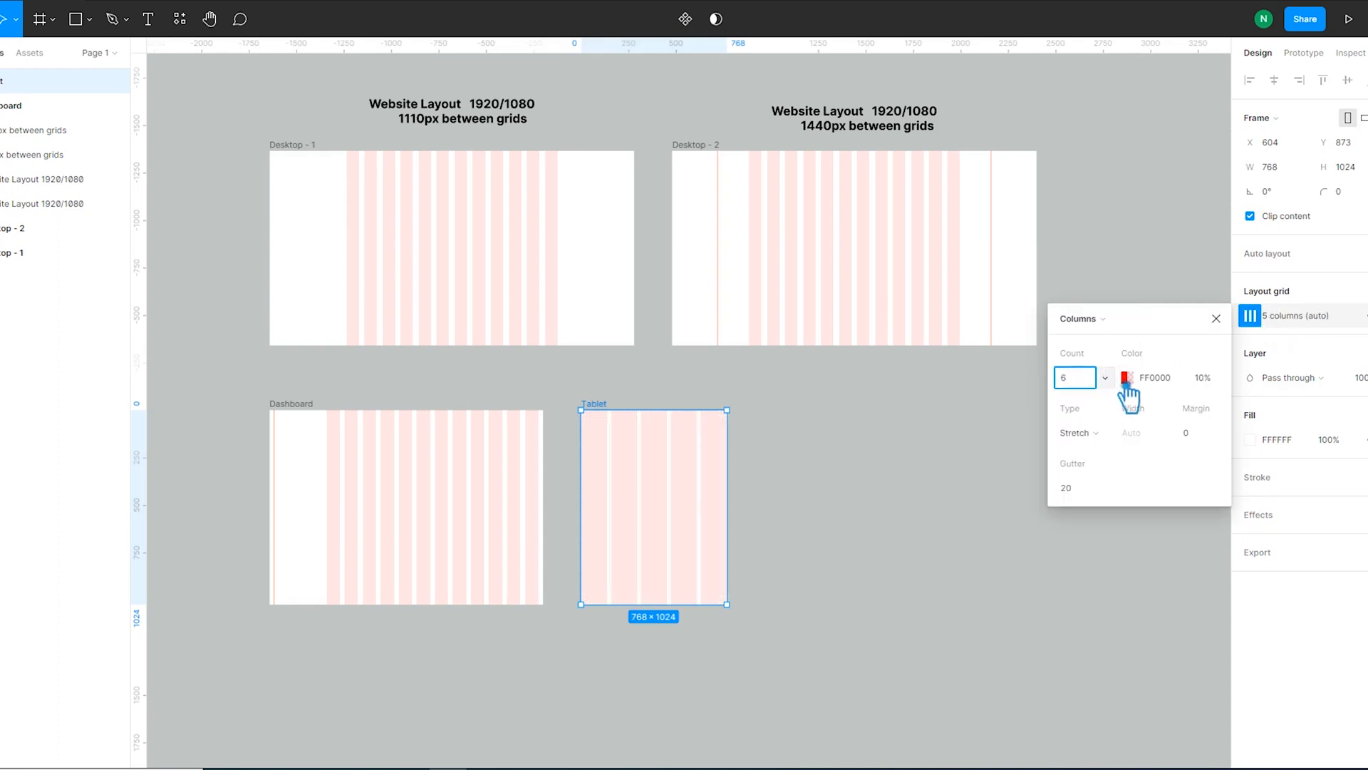
Step: Set the Tablet column grid's margin to 40 and widen its gutter
left_click(1199, 435)
type("40")
left_click(1097, 492)
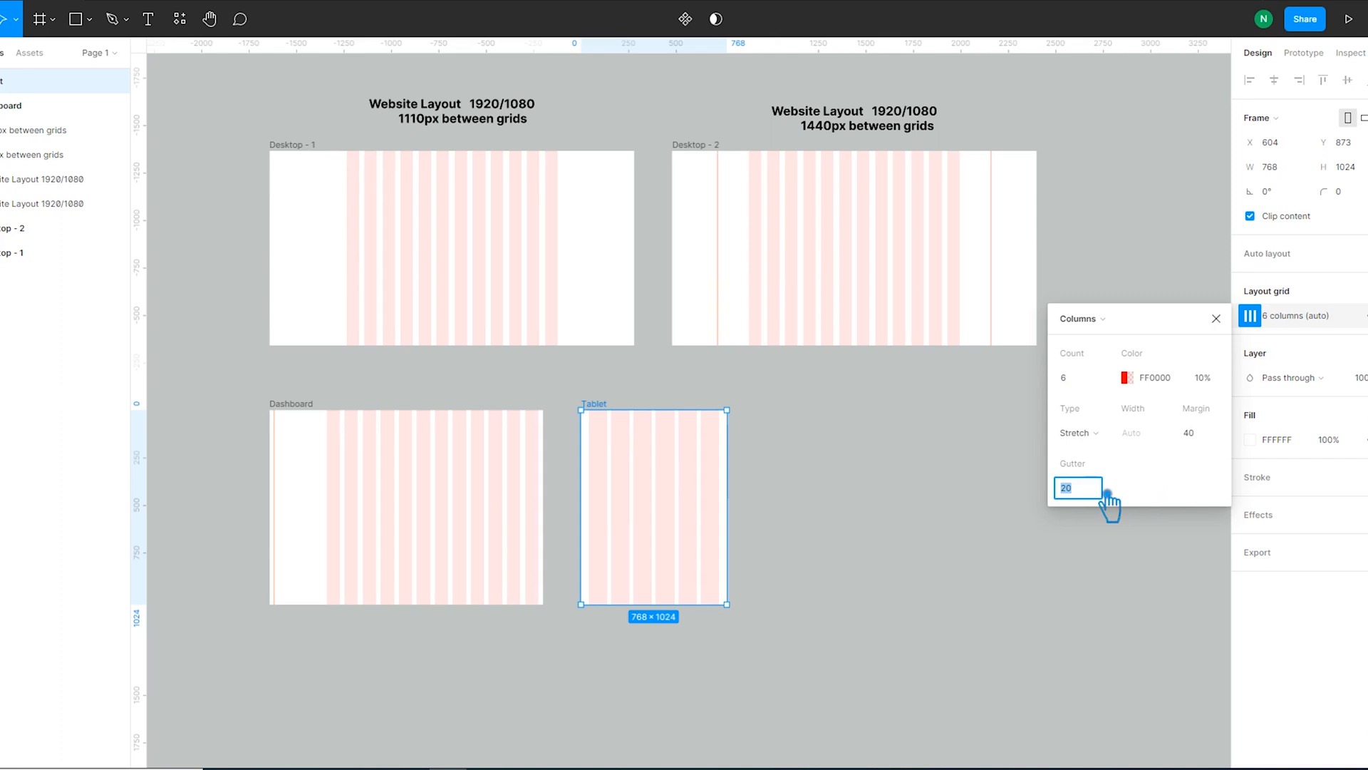
left_click(845, 515)
left_click_drag(974, 515, 920, 512)
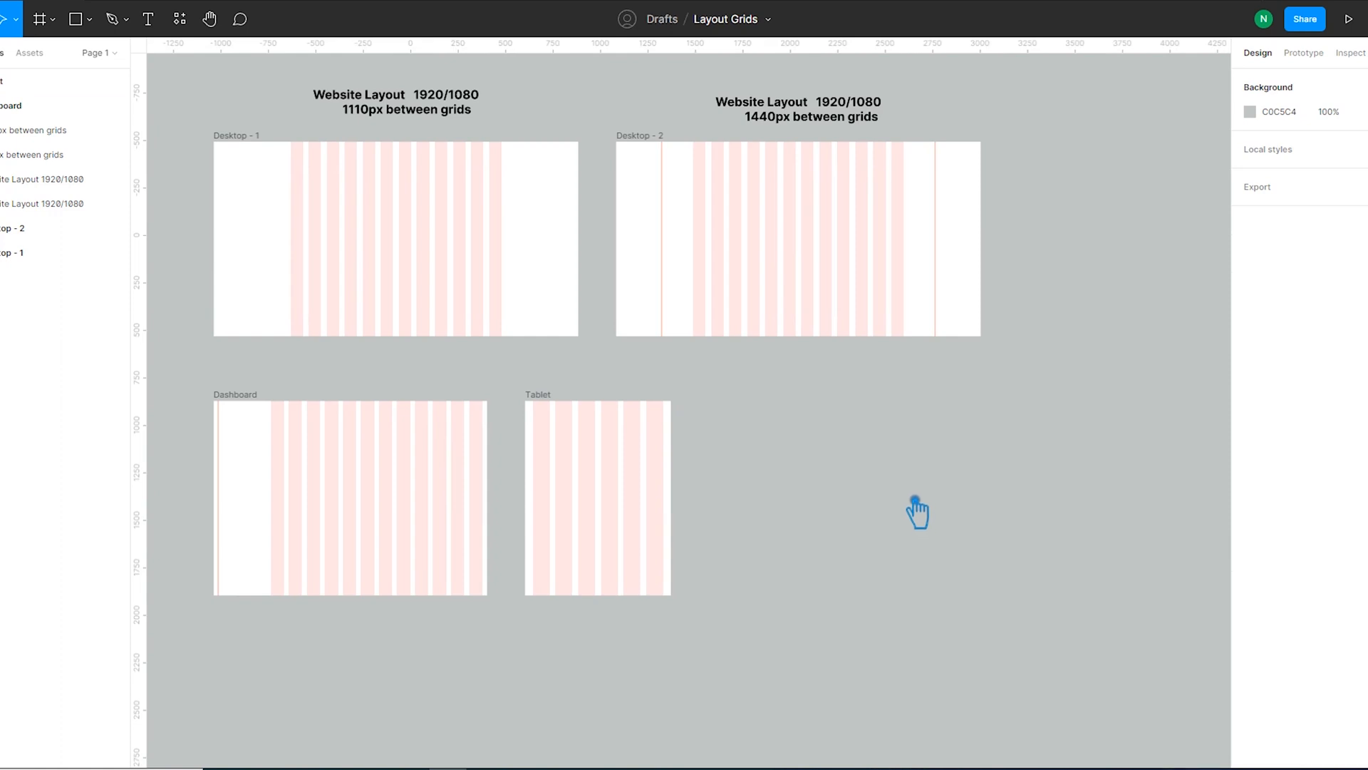
left_click(542, 451)
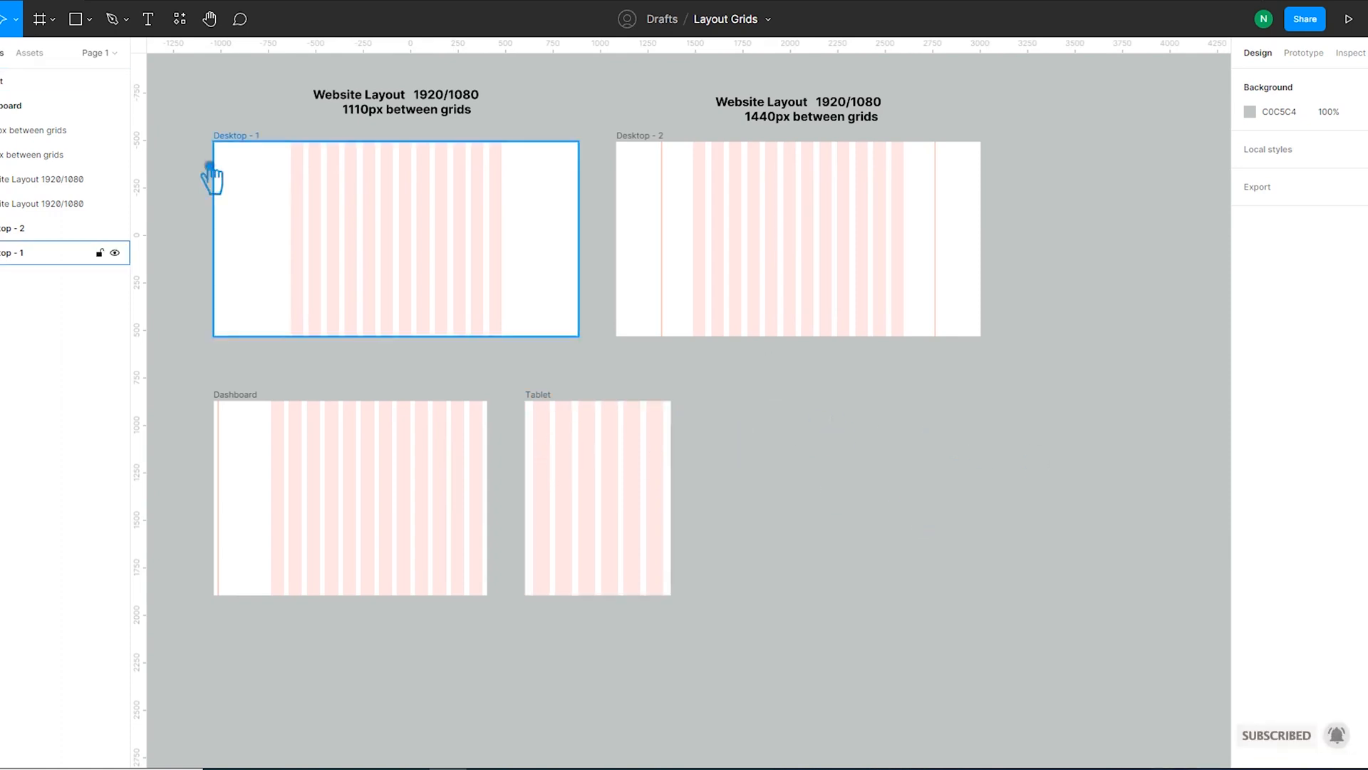
left_click(53, 20)
left_click(43, 52)
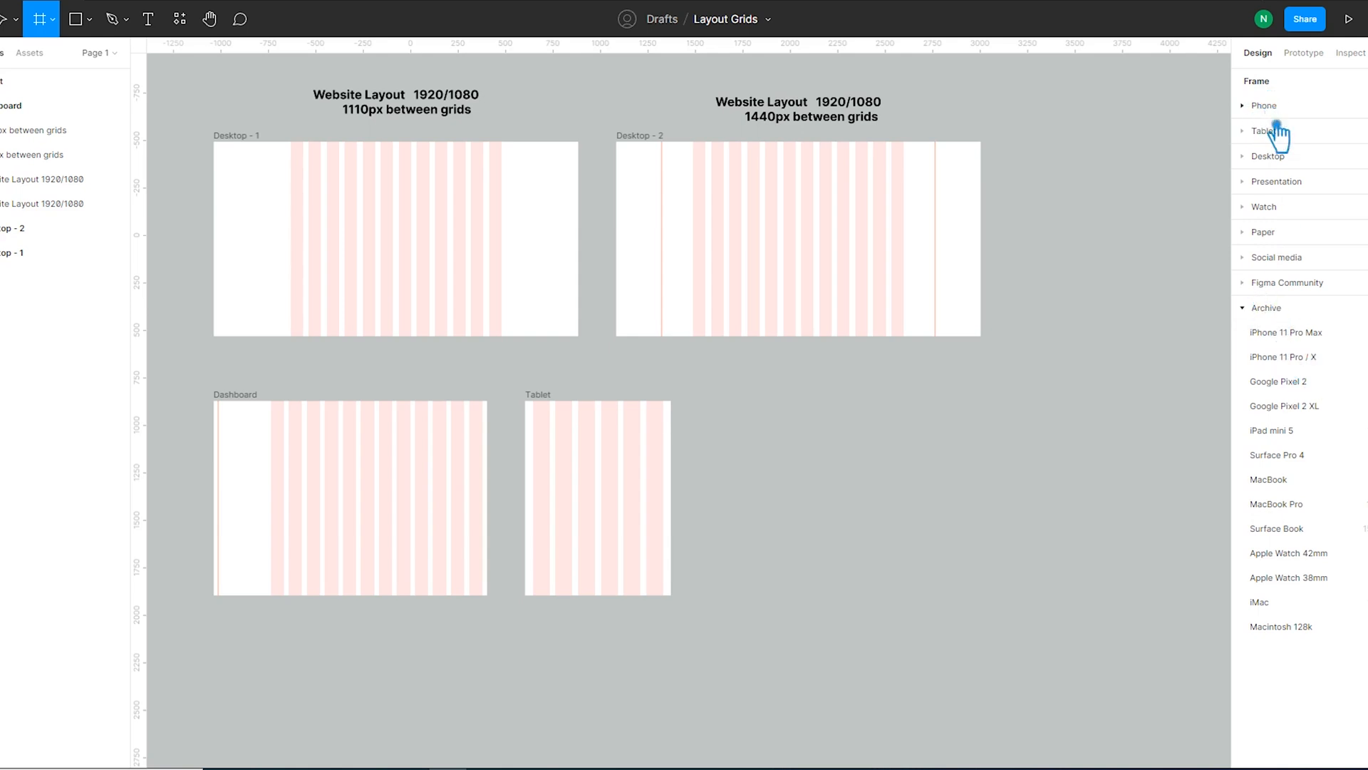
left_click(1265, 307)
left_click(1133, 130)
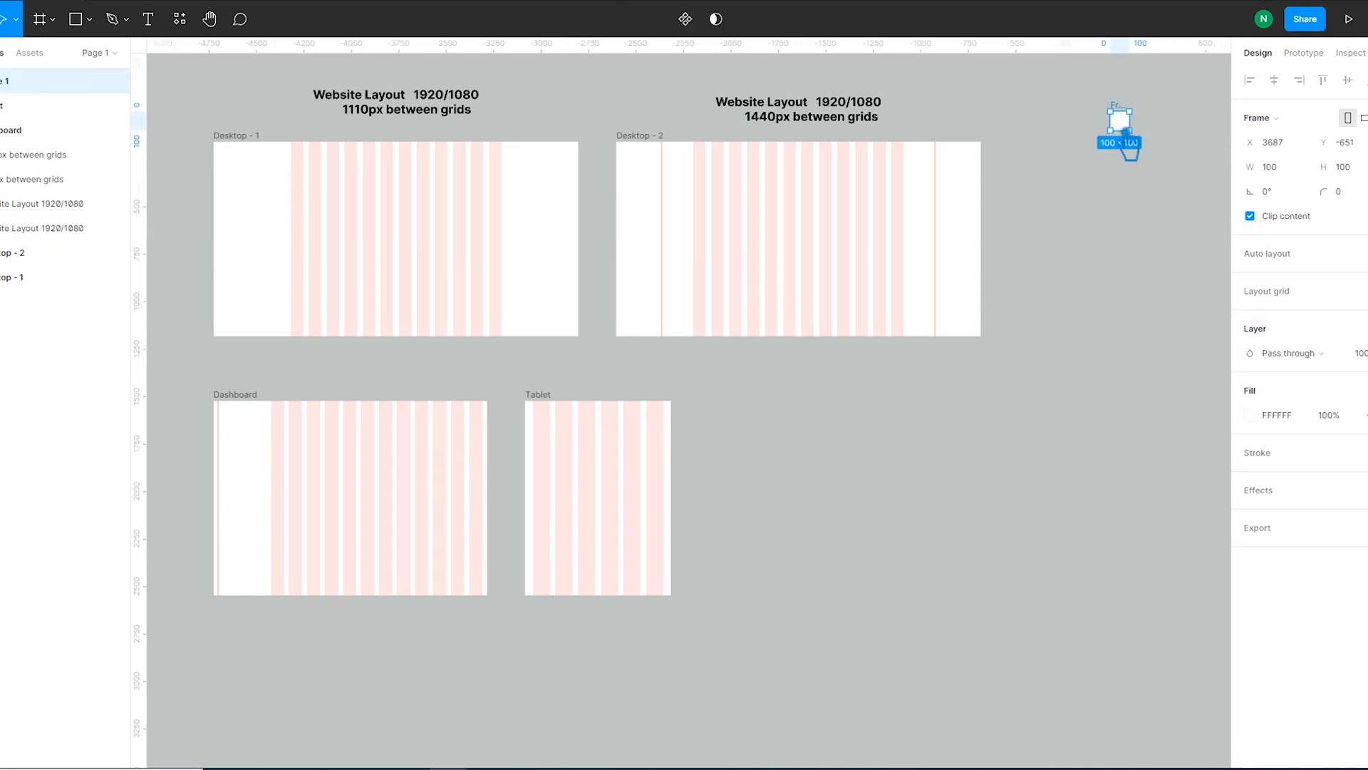
key("ctrl+z")
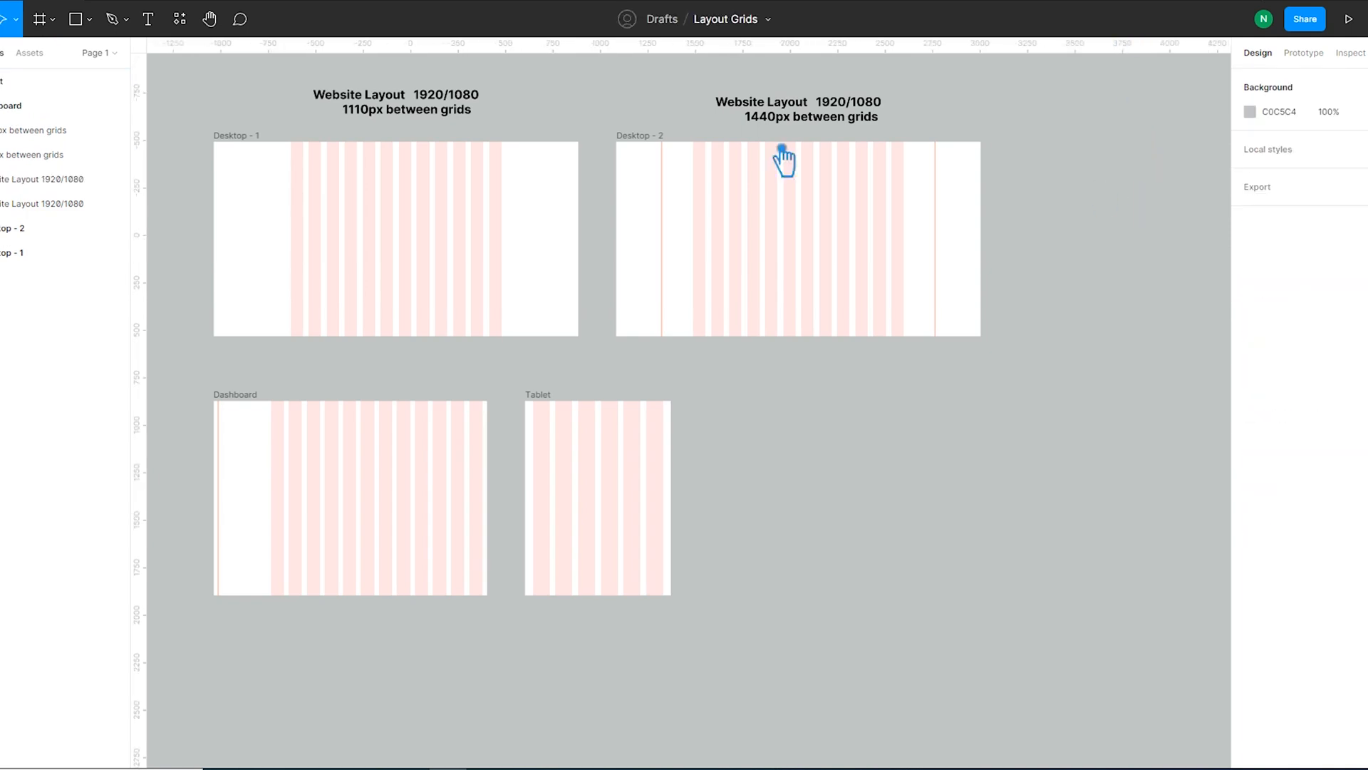
Step: Create a frame from the iPhone 11 Pro / X preset and place it to the right of Tablet, aligned with its top edge
left_click(52, 20)
left_click(64, 54)
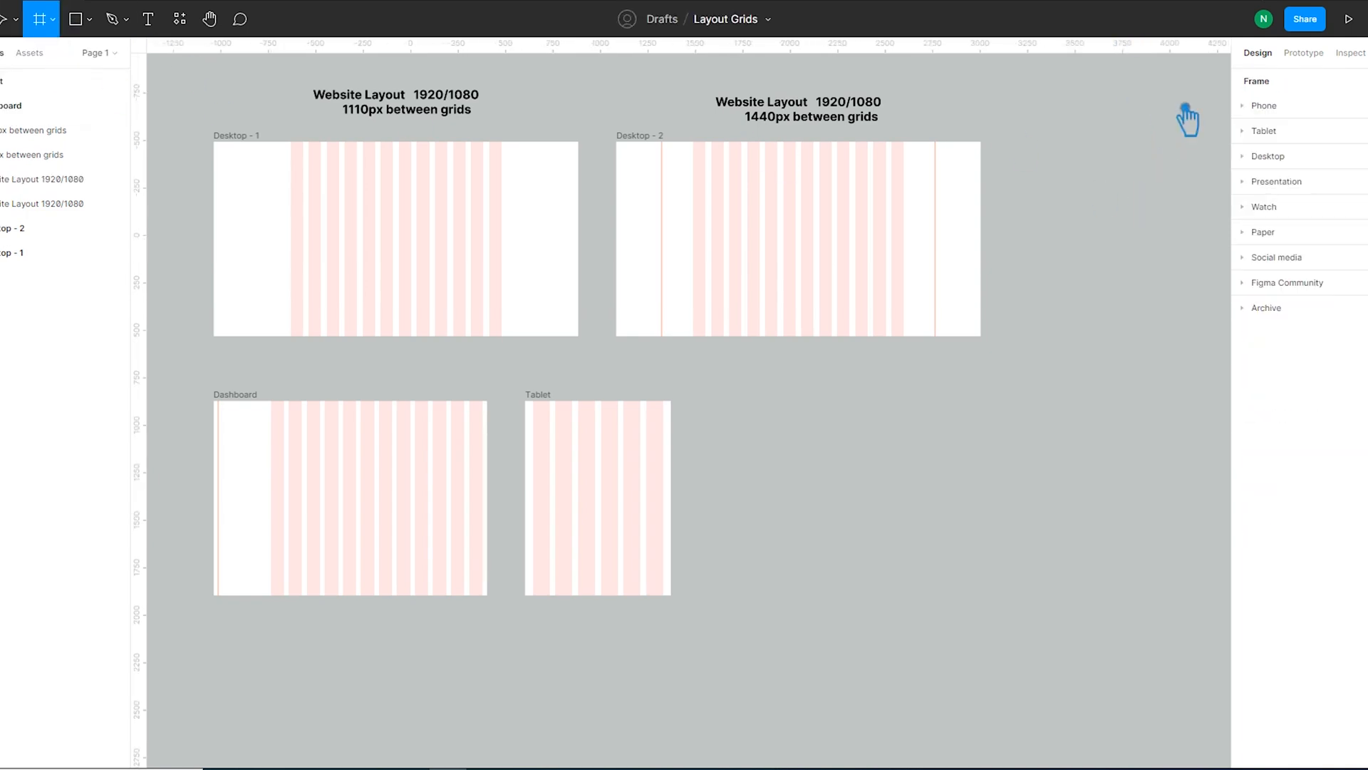
left_click(1278, 109)
left_click(1268, 607)
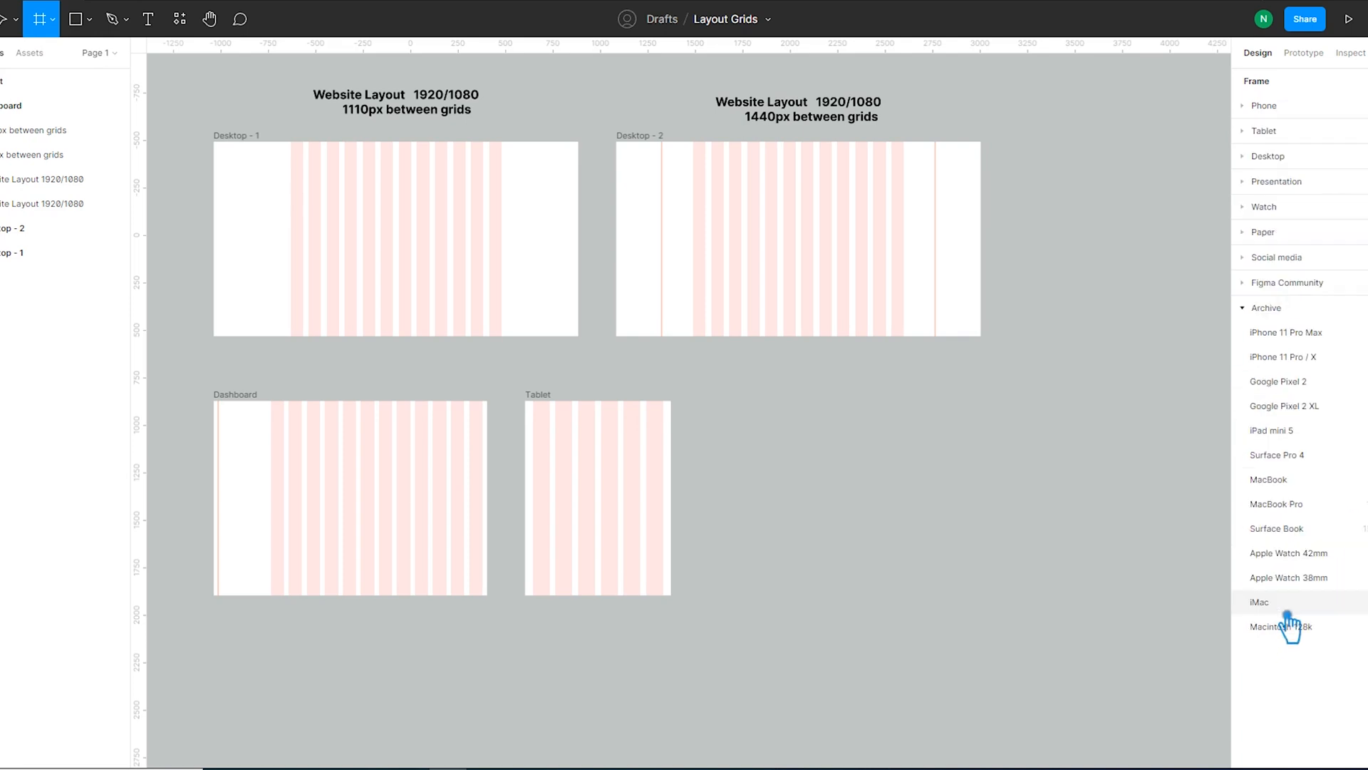
left_click(1283, 357)
left_click_drag(977, 382, 770, 492)
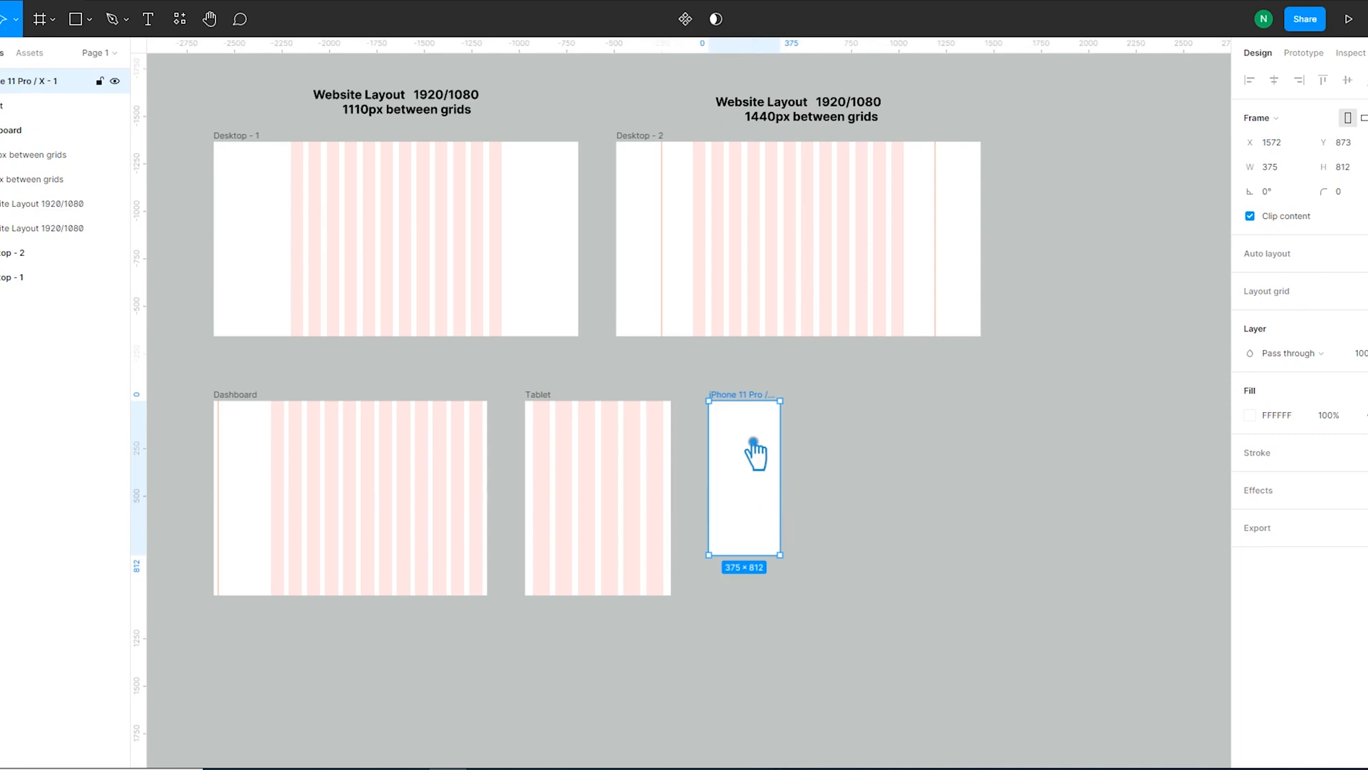
Step: Rename the iPhone 11 Pro / X frame as Mobile
type("P")
type("obile")
left_click(944, 463)
Step: Add a layout grid to the Mobile frame and change it to 6 columns
left_click(778, 453)
left_click(1289, 292)
left_click(1246, 320)
left_click(1071, 319)
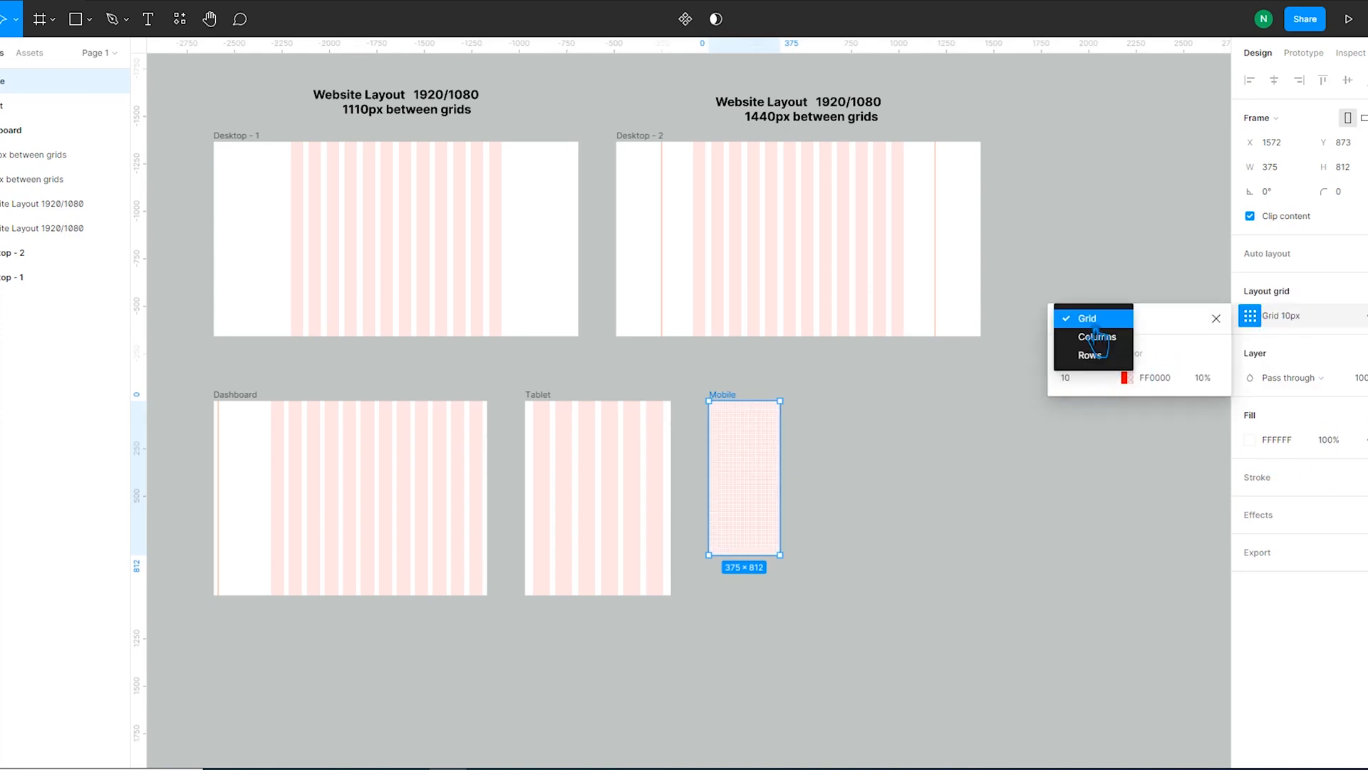
left_click(1083, 334)
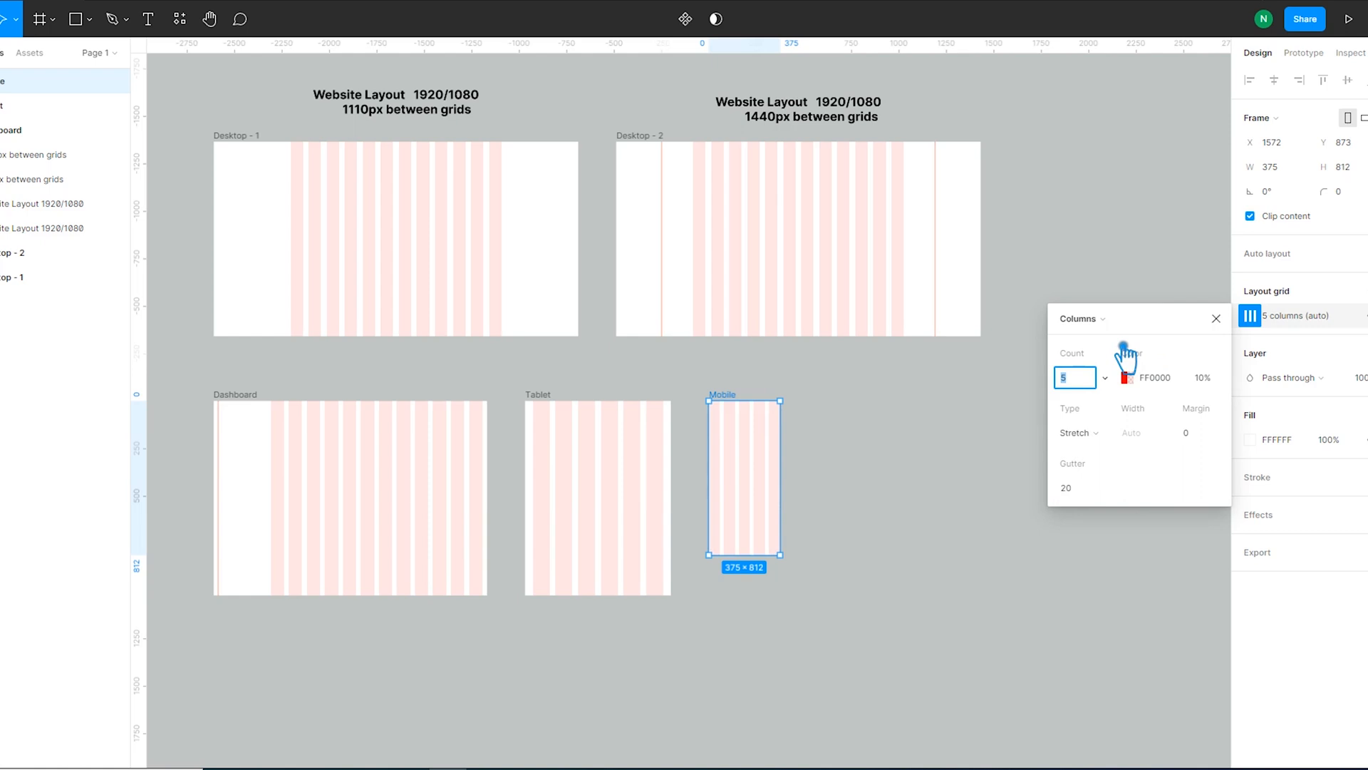
type("6")
Step: Set the Mobile column grid's margin to 16 and its gutter to 12
left_click(1211, 440)
type("16")
key("Tab")
left_click(1026, 549)
left_click(774, 463)
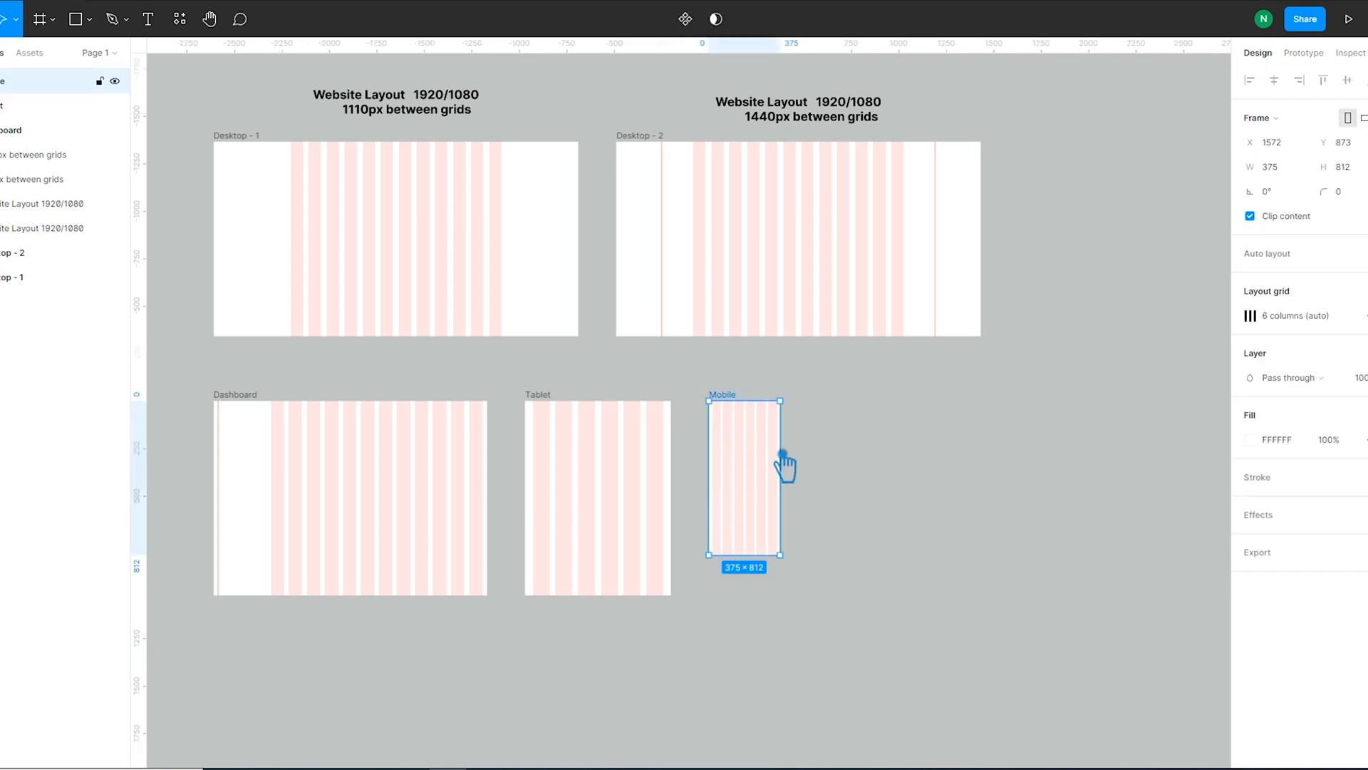
left_click(1250, 315)
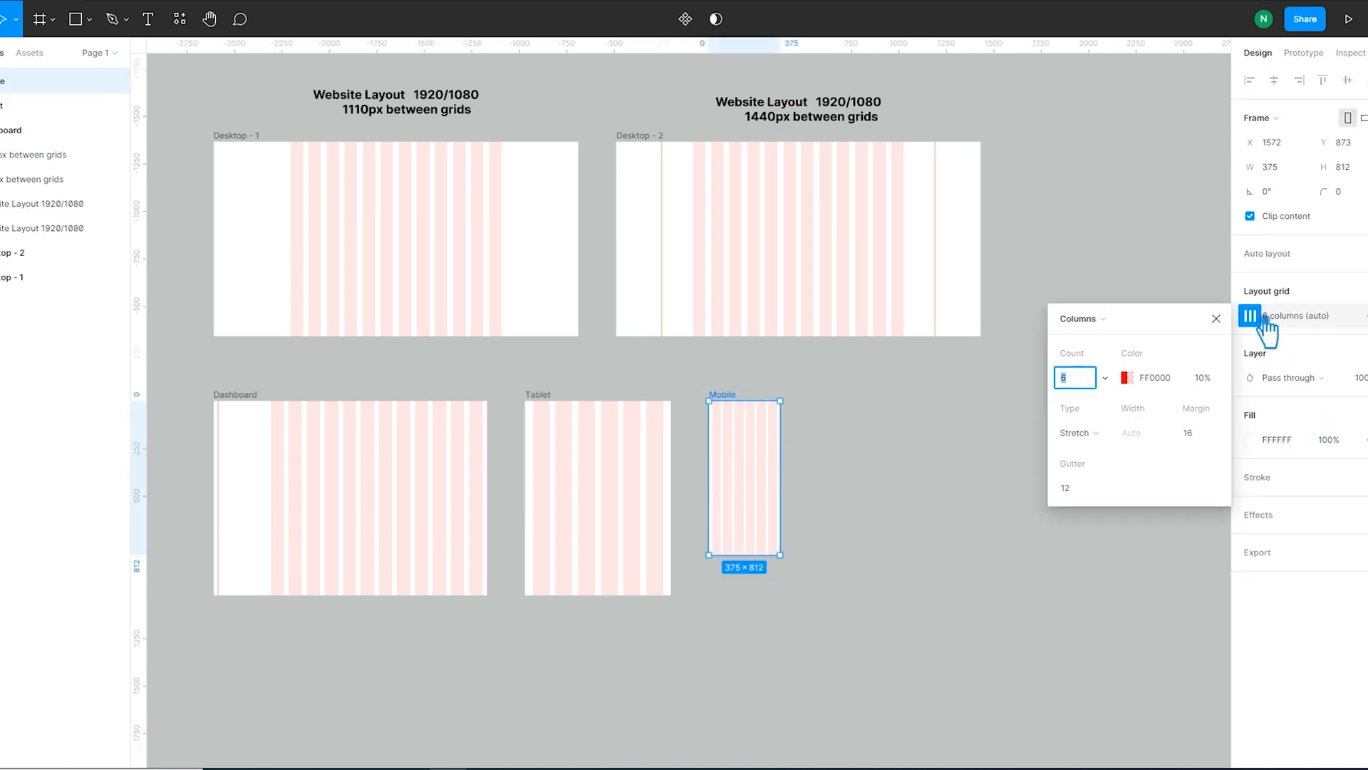
left_click(956, 440)
scroll(768, 446, "up", 2)
scroll(1023, 467, "left", 3)
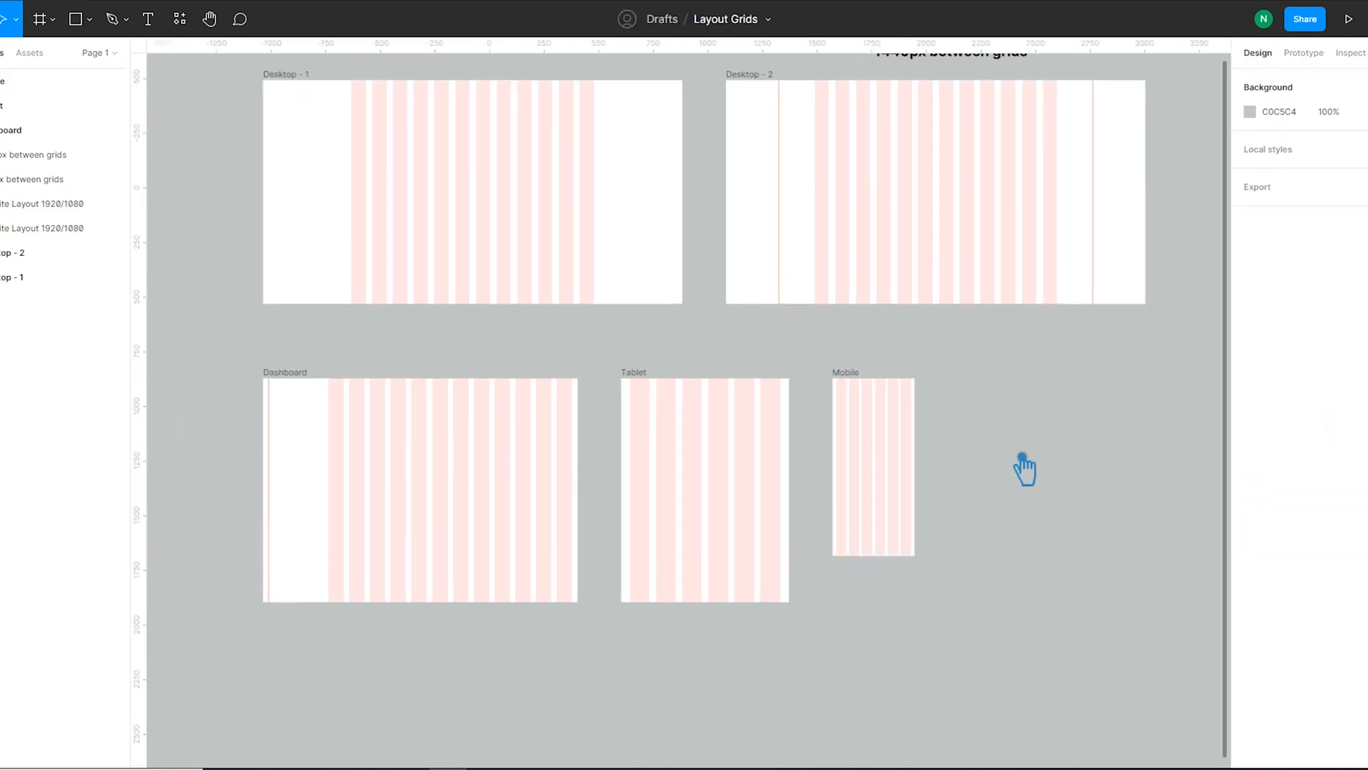
Step: Add the text label "Dashboard 1440/1024" and position it centred above the Dashboard frame
scroll(1008, 506, "up", 3)
key("t")
left_click(322, 420)
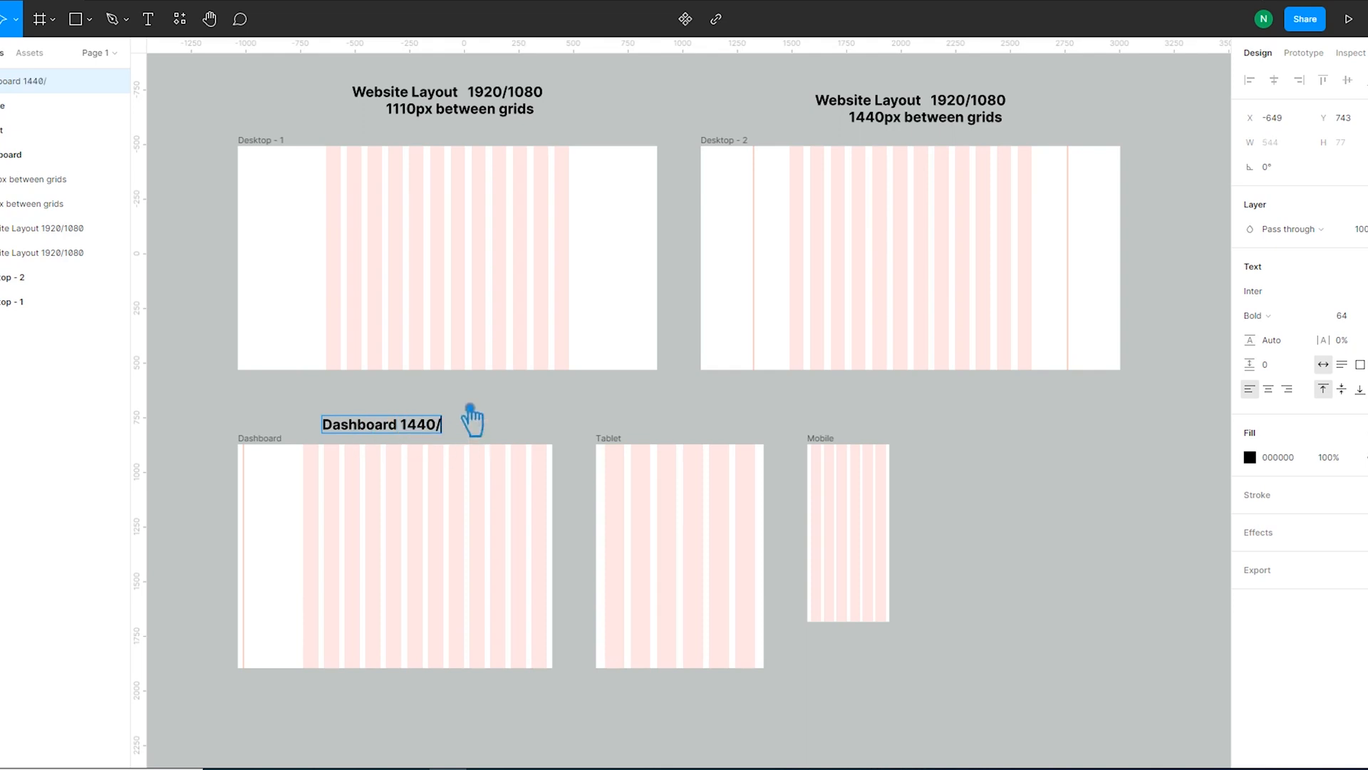
left_click_drag(397, 427, 384, 418)
left_click(502, 435)
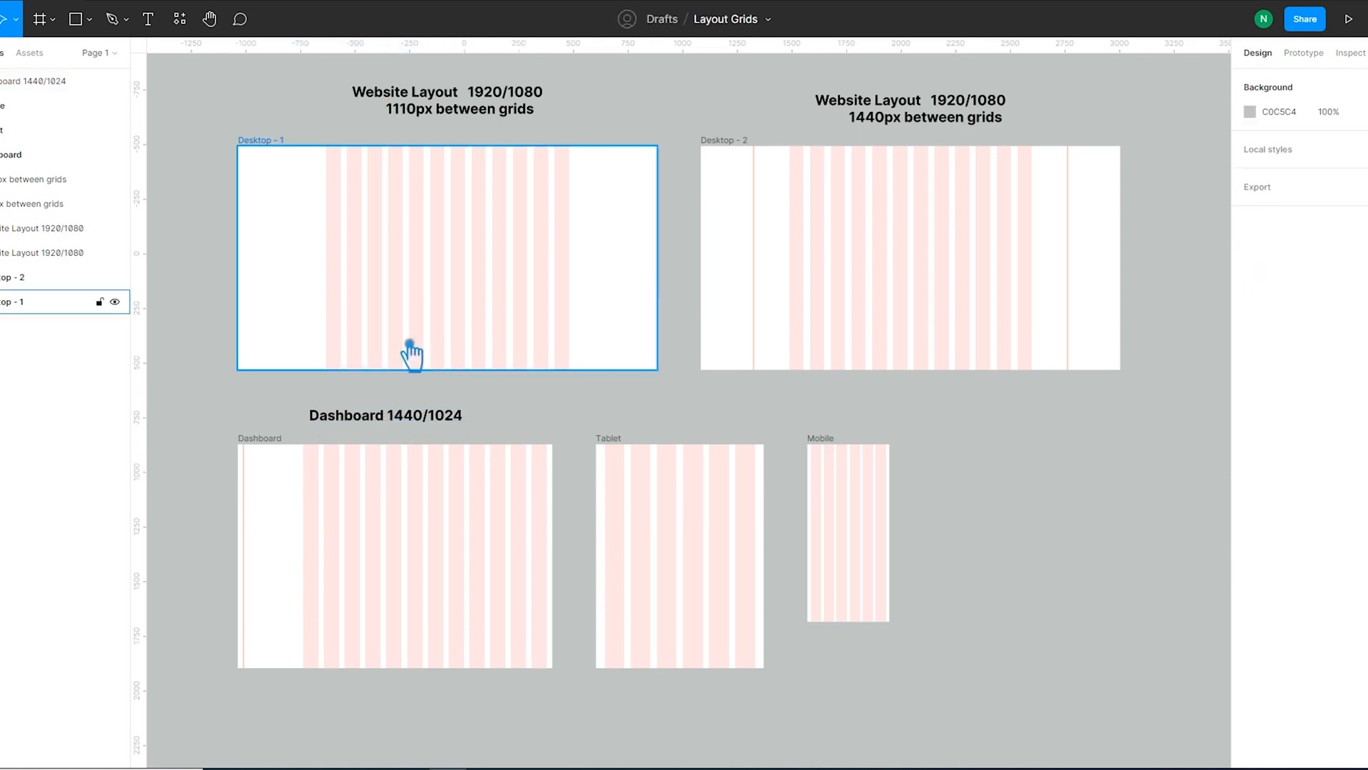
Step: Add the text label "Tablet 768/1024" and position it centred above the Tablet frame
left_click(159, 29)
left_click(656, 425)
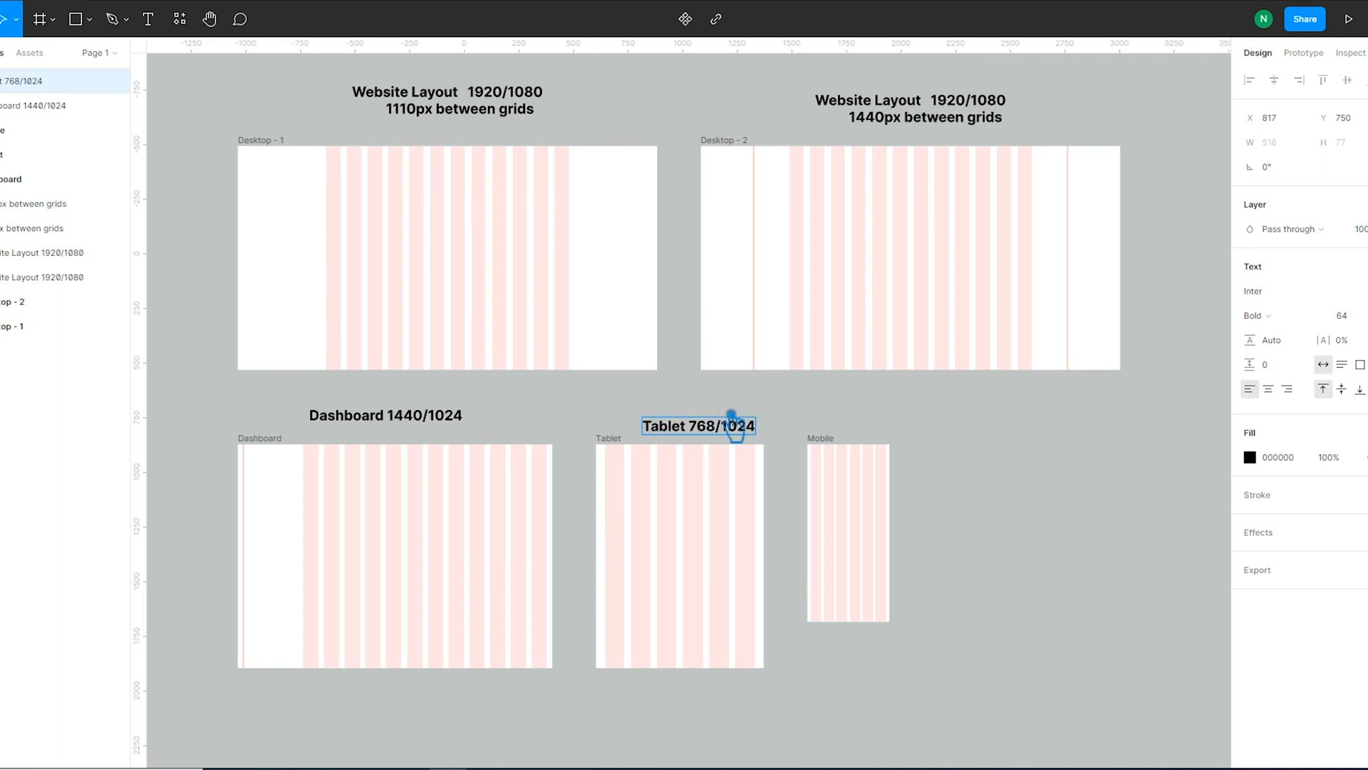
left_click_drag(741, 408, 723, 405)
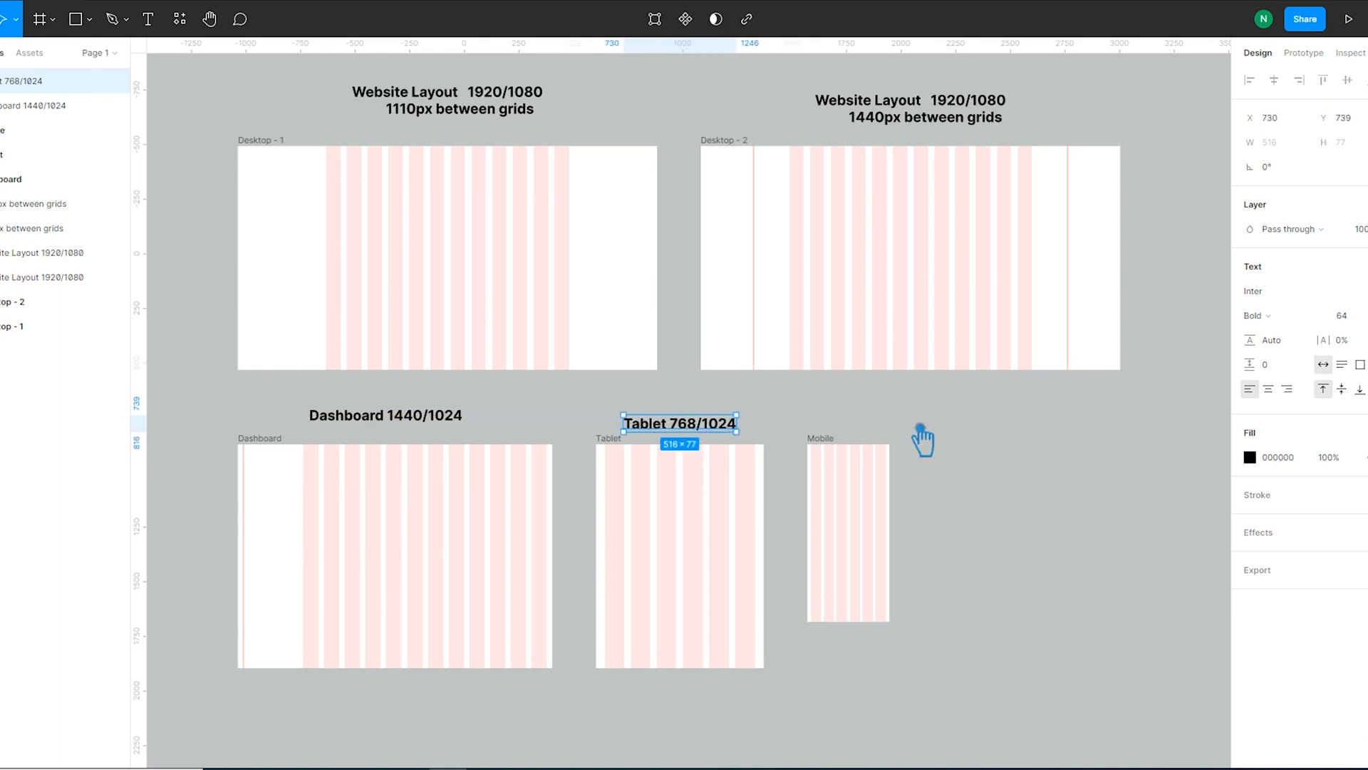
Step: Add the text label "Mobile 375/812" and centre it above the Mobile frame
left_click(903, 428)
left_click(828, 426)
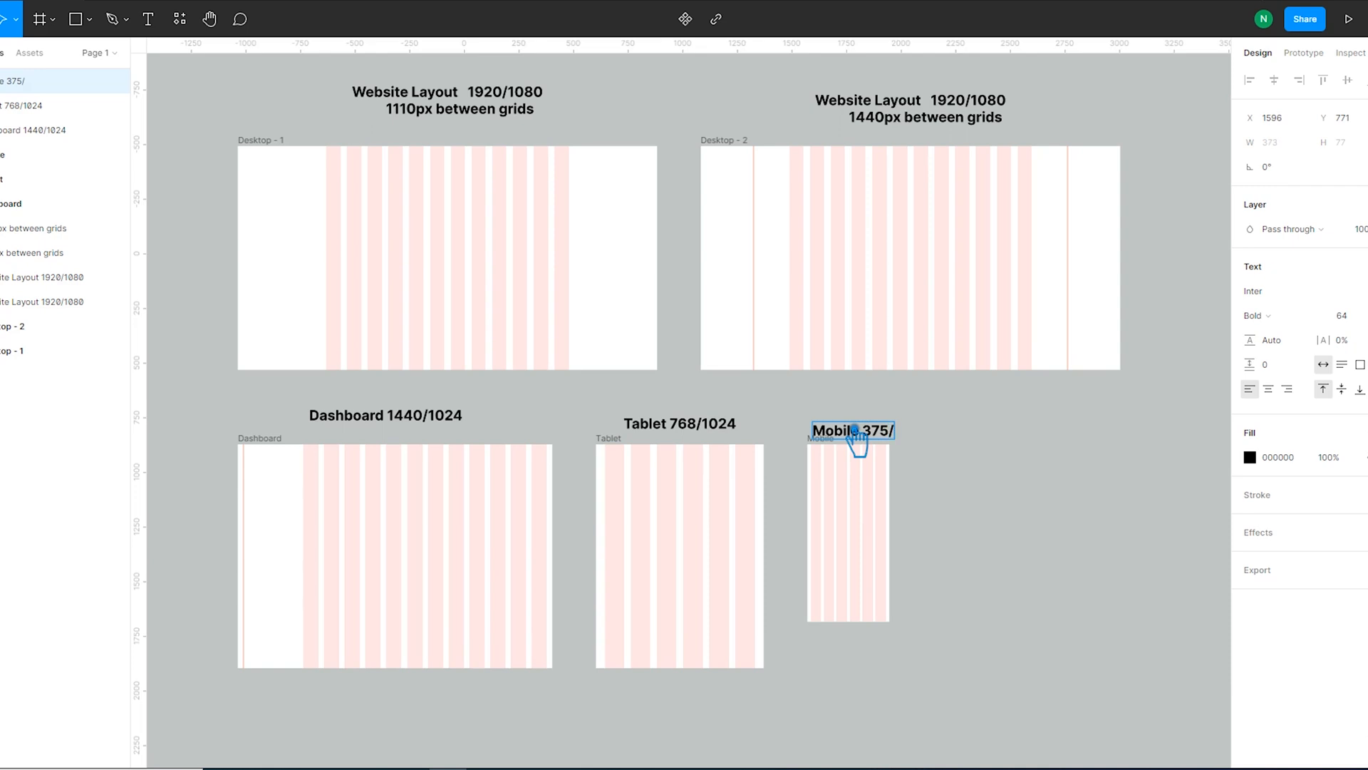
left_click(950, 433)
left_click_drag(858, 432, 841, 429)
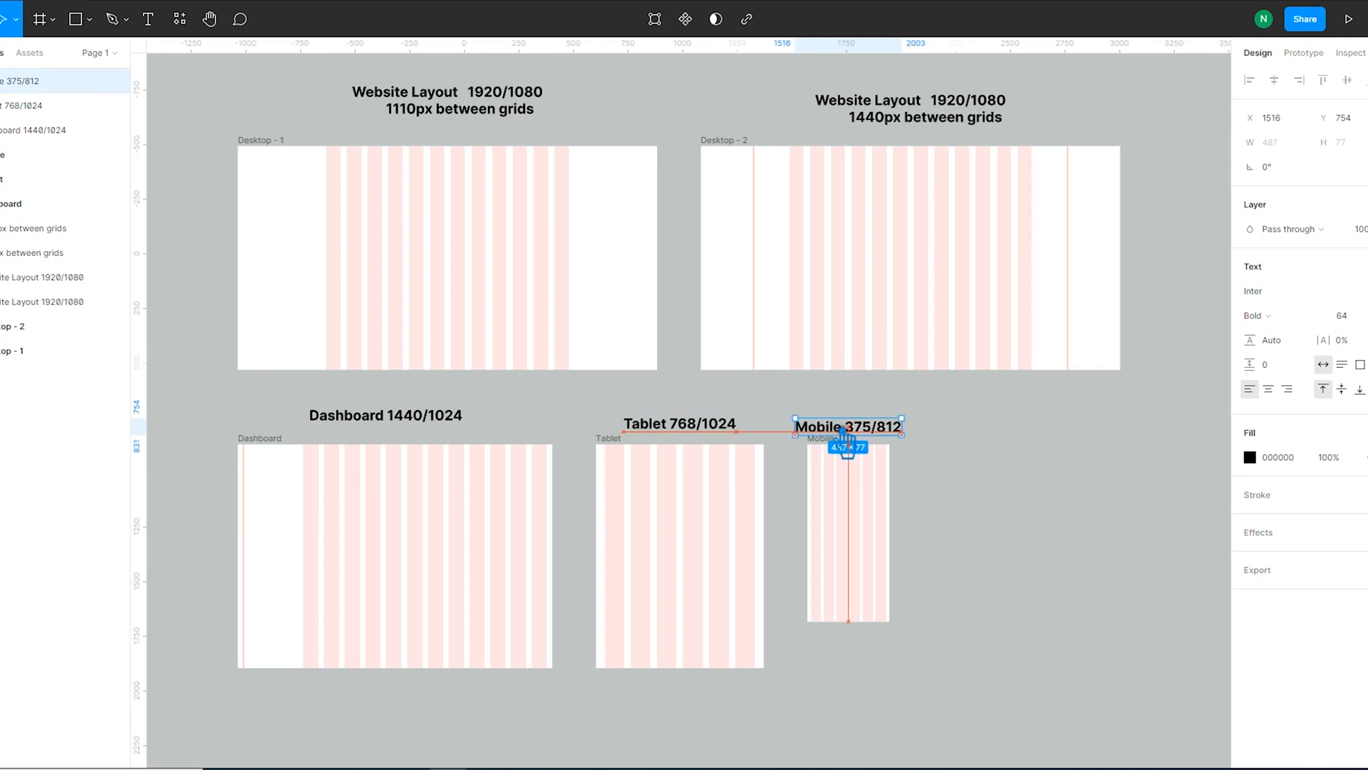
Step: Align the Dashboard, Tablet and Mobile text labels along their top edges
left_click(727, 427, "shift")
left_click(387, 428, "shift")
left_click(1323, 80)
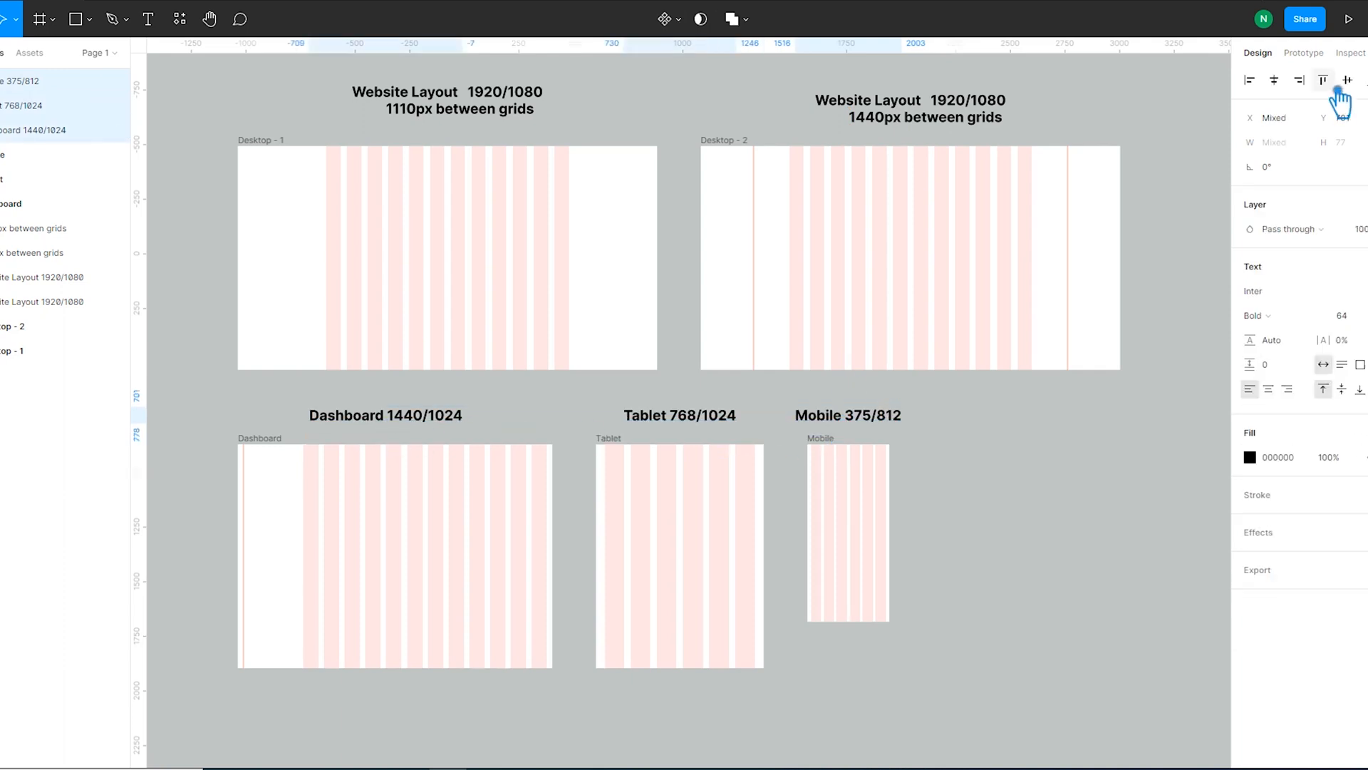
left_click(1095, 463)
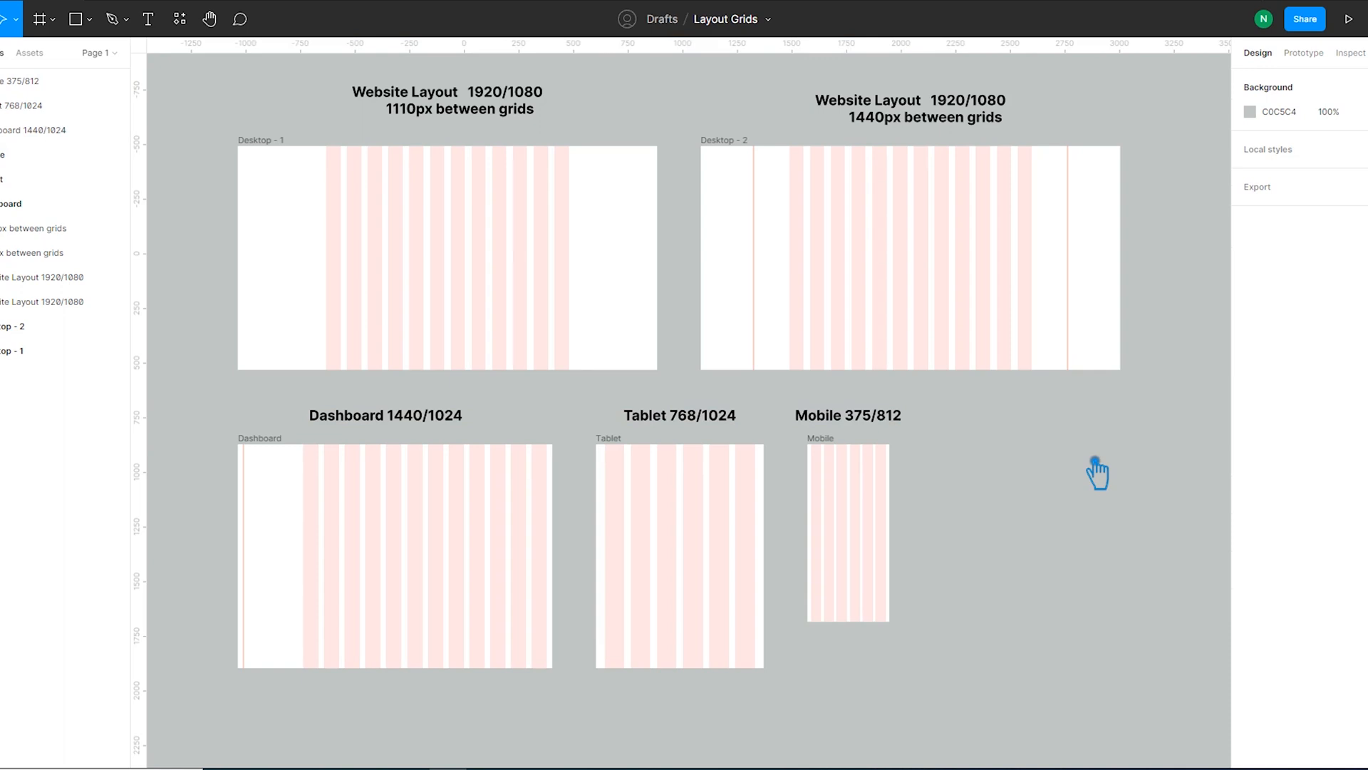
scroll(1092, 481, "up", 1)
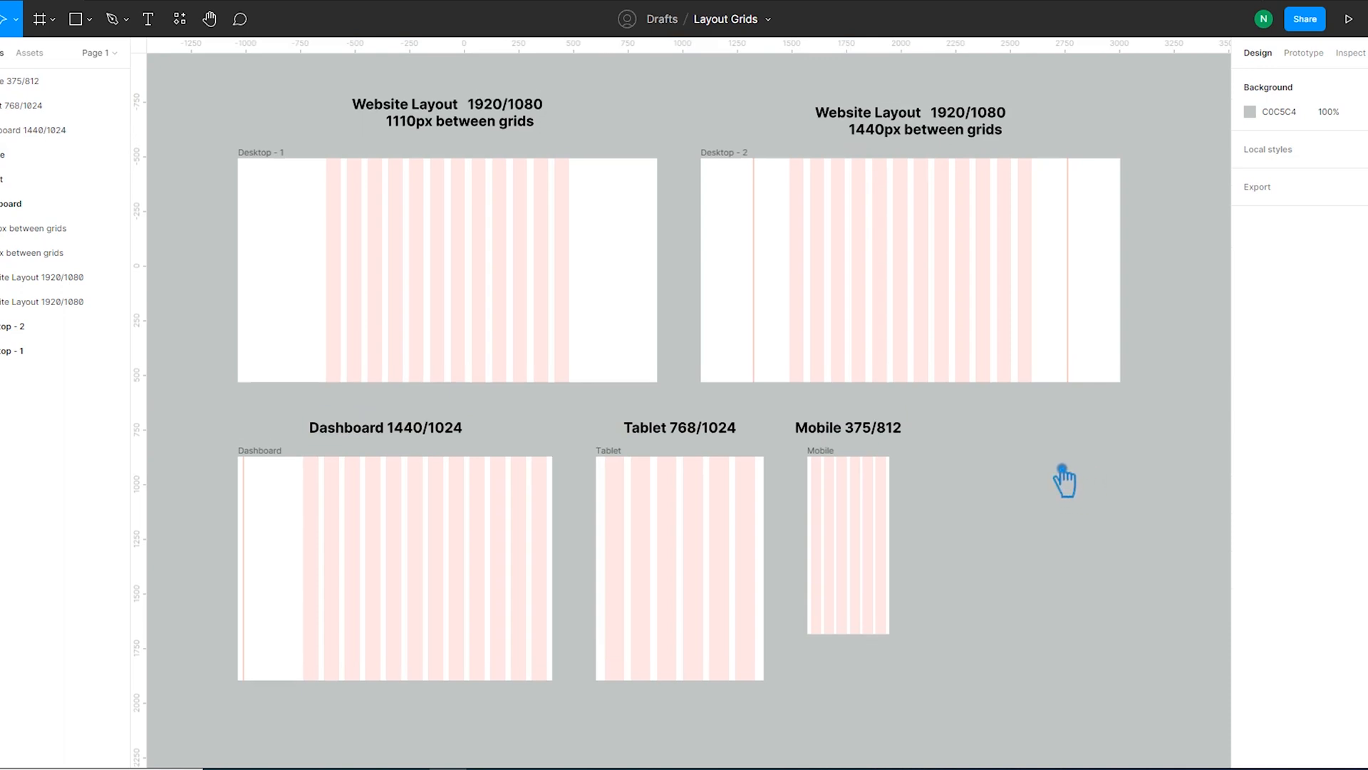
Step: Place vertical guides on both edges of the first three grid columns in the Desktop - 1 frame
scroll(326, 171, "up", 10)
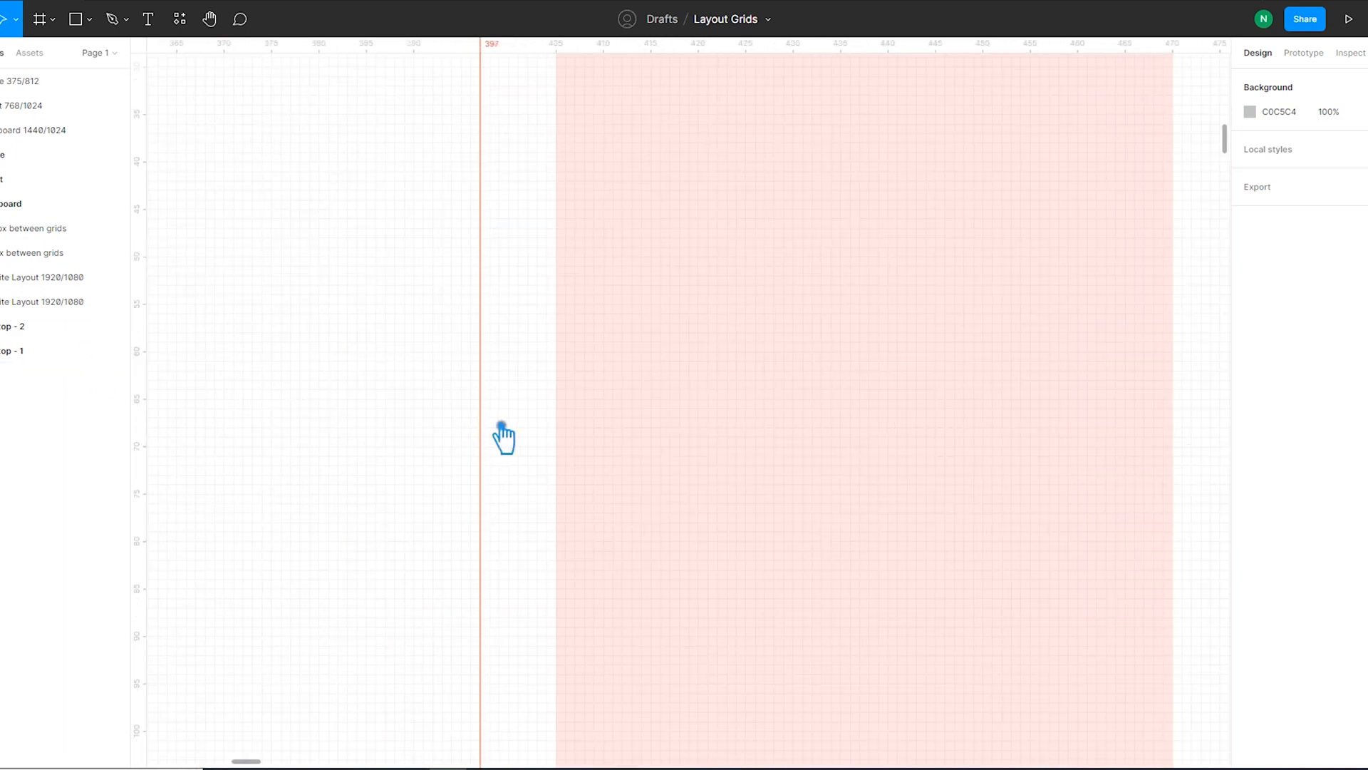
scroll(574, 437, "down", 3)
left_click(166, 488)
left_click_drag(163, 476, 778, 458)
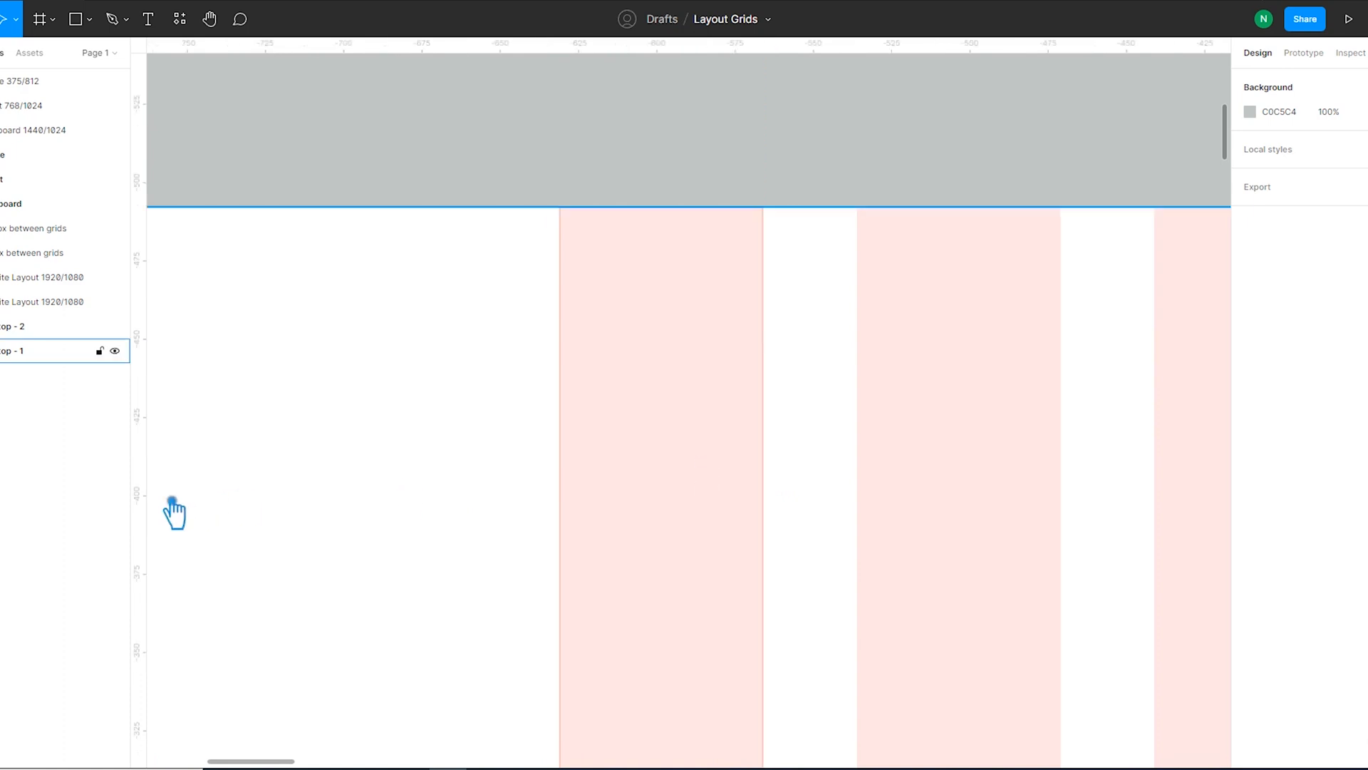
left_click_drag(156, 494, 366, 479)
left_click_drag(156, 479, 686, 429)
left_click_drag(134, 511, 891, 455)
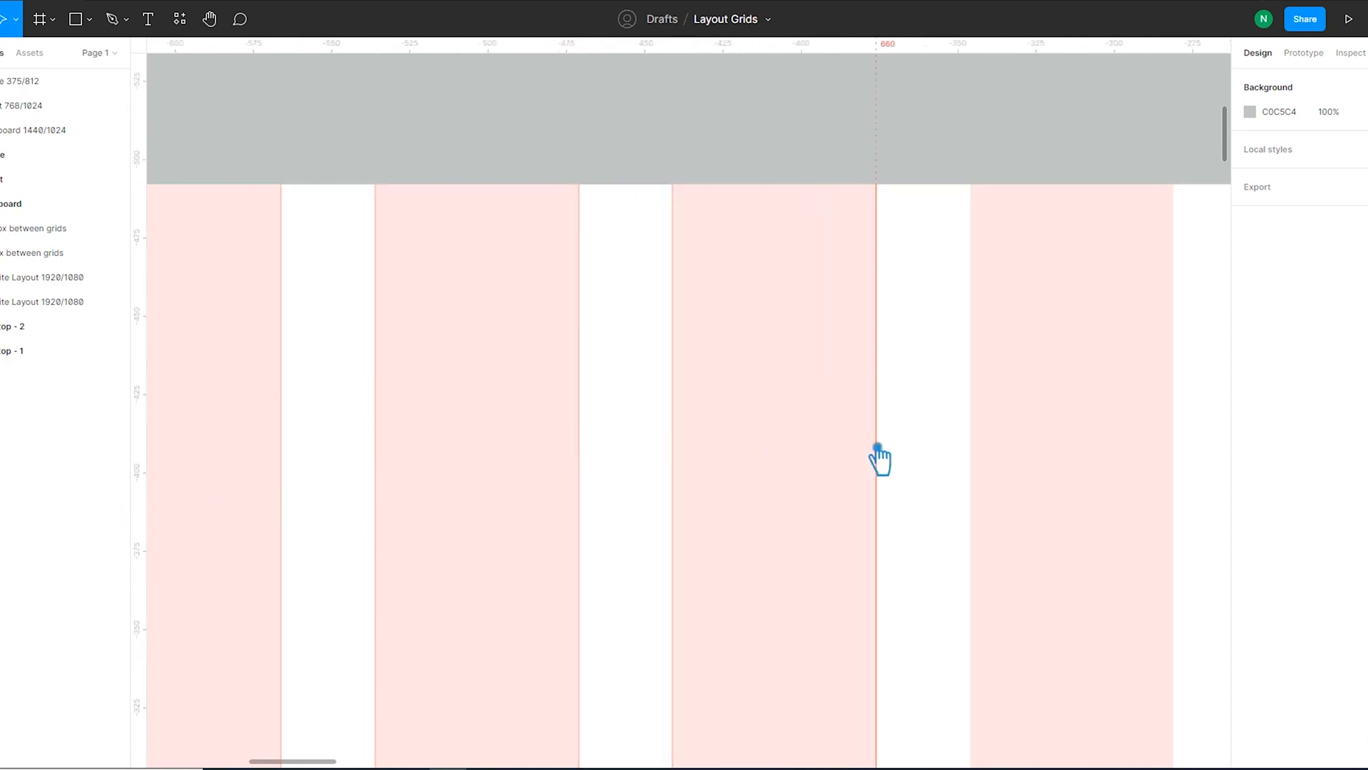
Step: Place vertical guides on both edges of the fourth to sixth grid columns in Desktop - 1
left_click_drag(155, 533, 374, 408)
left_click_drag(161, 457, 528, 432)
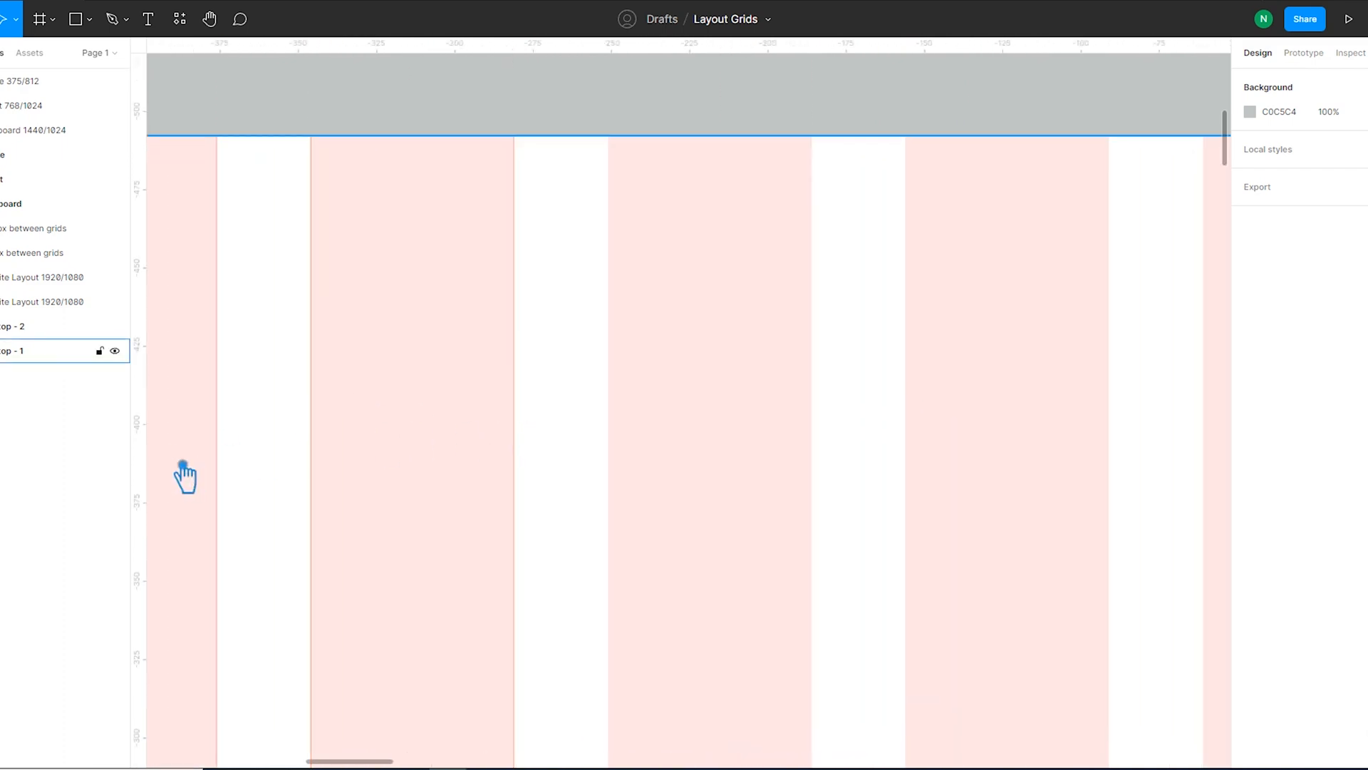
left_click_drag(160, 477, 608, 452)
left_click_drag(152, 482, 825, 458)
left_click_drag(159, 541, 915, 462)
left_click_drag(161, 514, 1124, 433)
Step: Place vertical guides on the edges of the seventh to tenth grid columns in Desktop - 1
left_click_drag(1147, 488, 234, 429)
left_click_drag(144, 421, 294, 430)
left_click_drag(145, 426, 795, 428)
left_click_drag(145, 443, 893, 407)
left_click_drag(146, 434, 300, 401)
left_click_drag(162, 421, 520, 406)
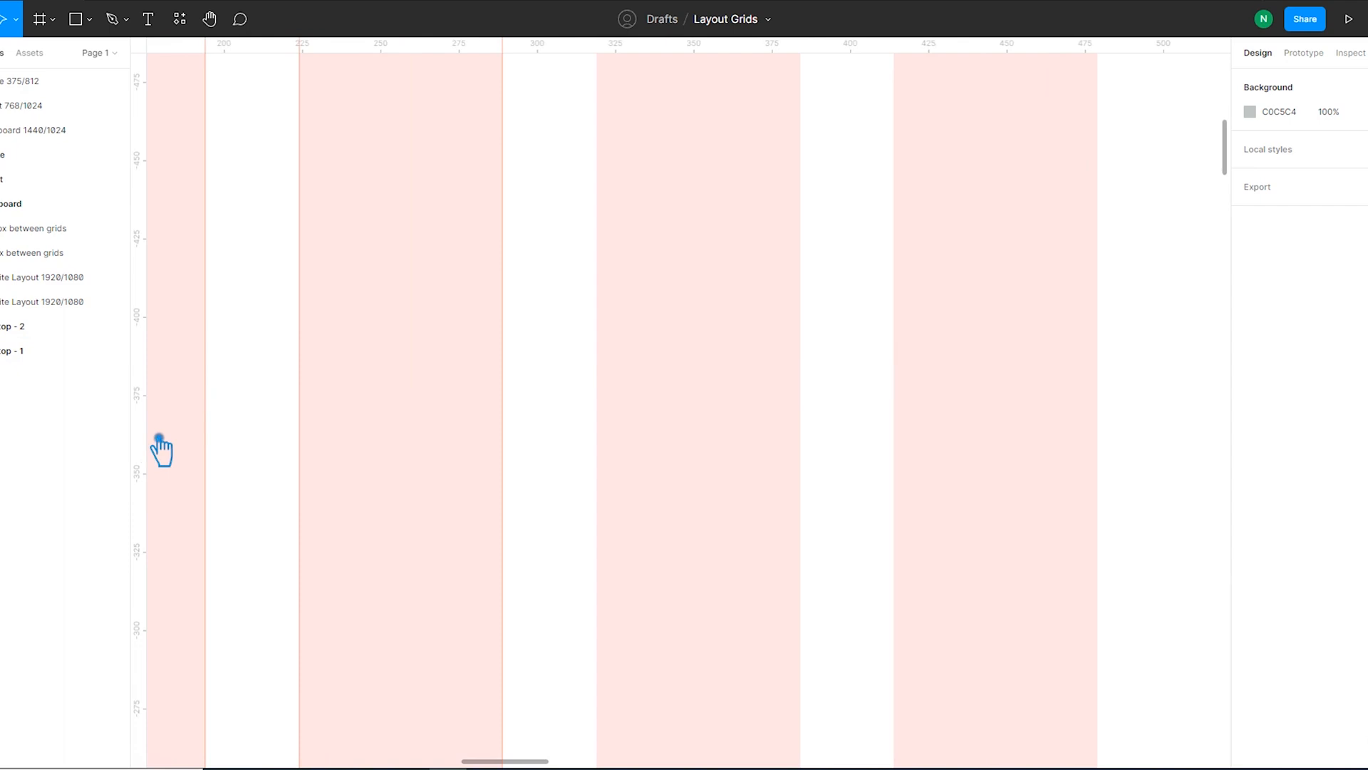
Step: Place vertical guides on the edges of the last two columns in Desktop - 1 and check the result with the layout grids toggled
left_click(161, 450)
left_click_drag(431, 411, 812, 406)
left_click_drag(146, 464, 1113, 435)
left_click(1150, 439)
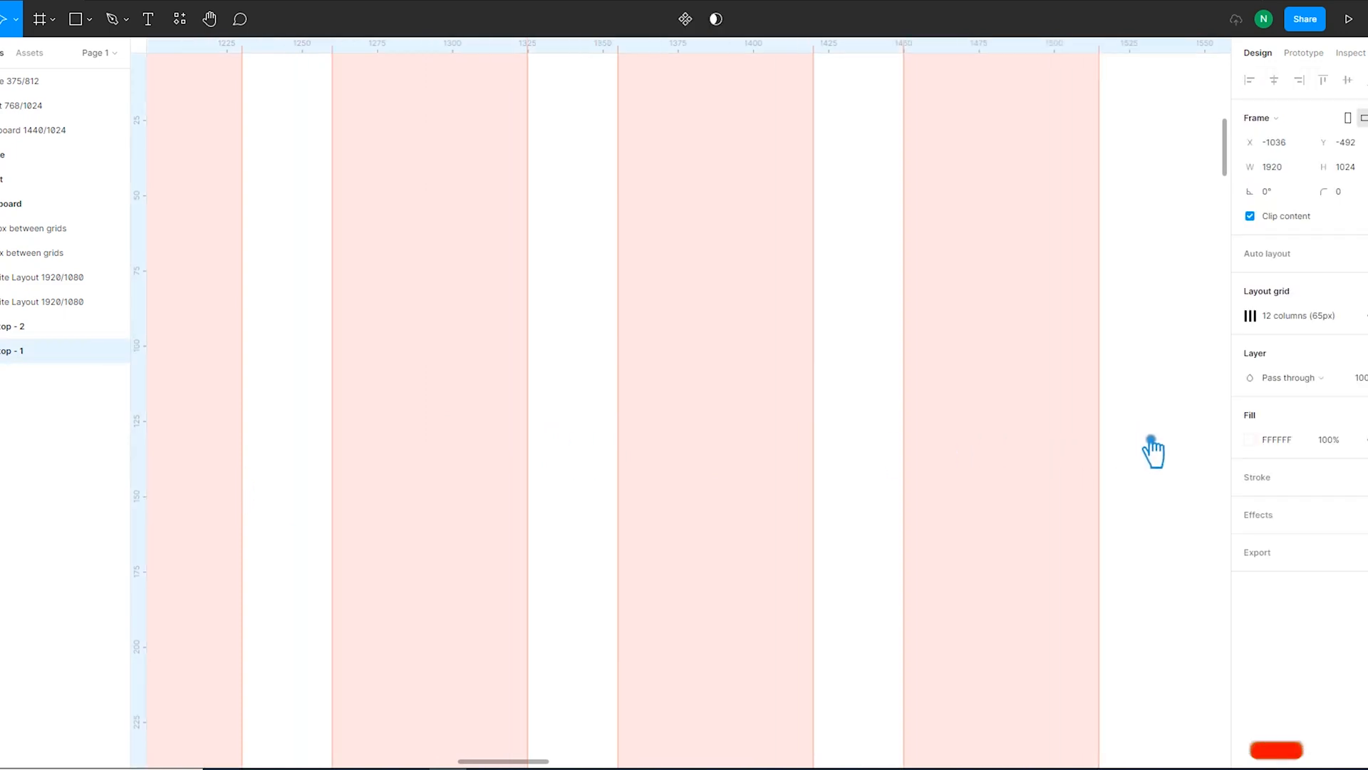
scroll(1150, 439, "down", 8)
left_click_drag(1134, 497, 850, 315)
left_click(895, 157)
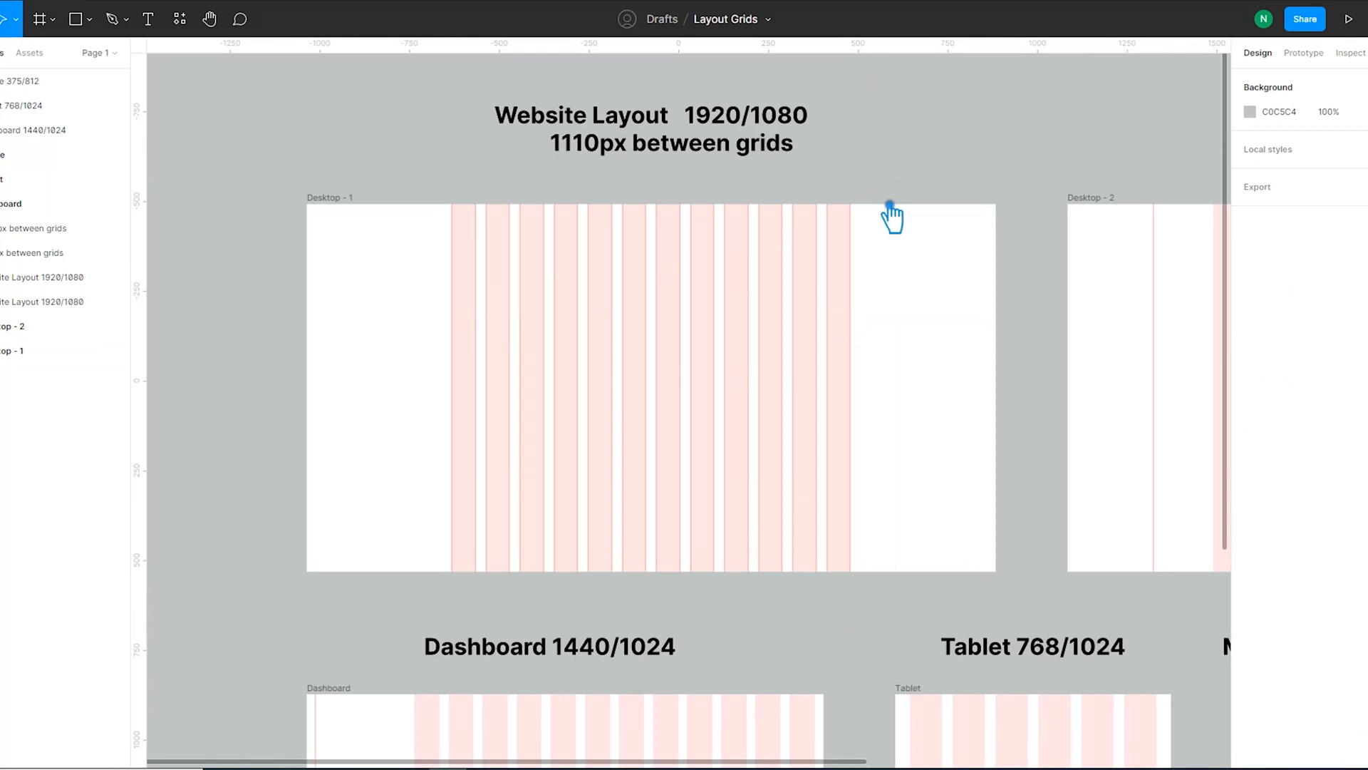
key("shift+r")
key("shift+r")
key("ctrl+shift+4")
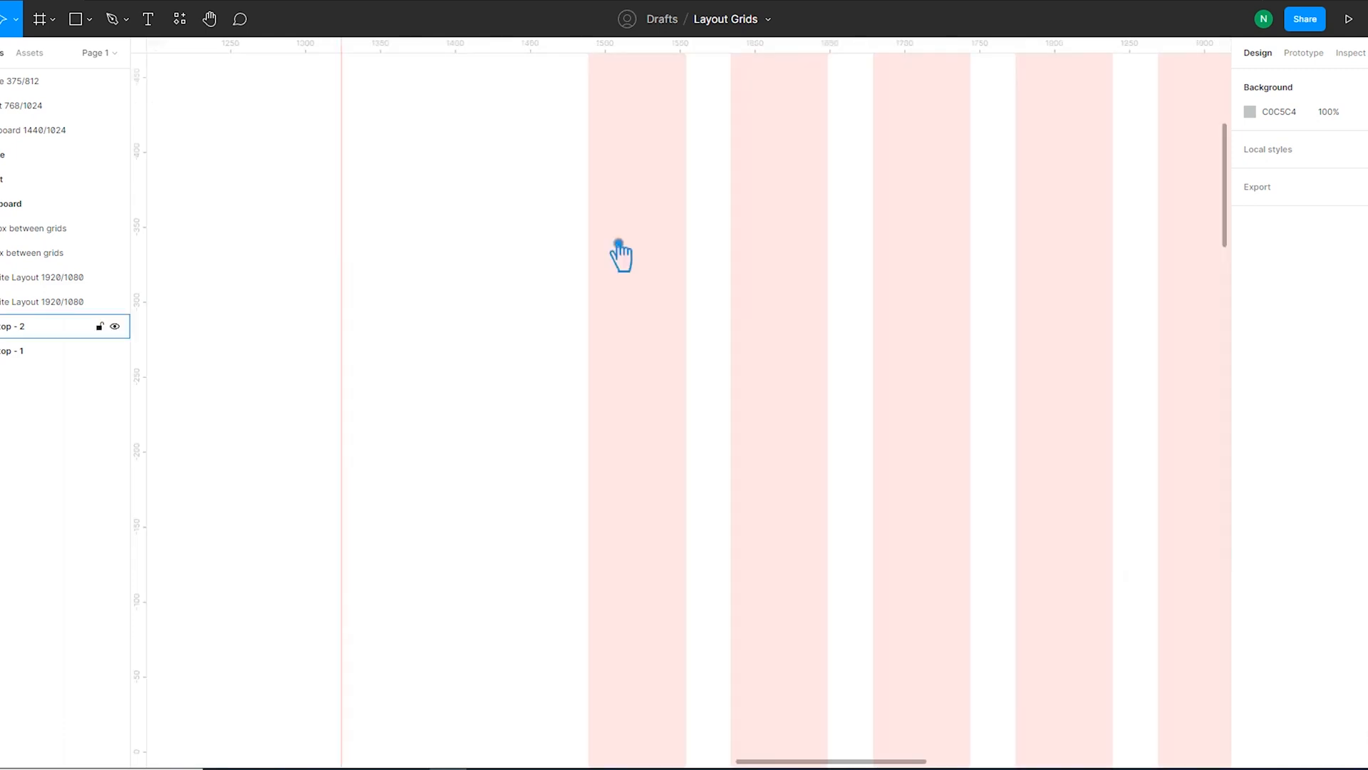
Step: Place vertical guides on both edges of all 12 grid columns in the Desktop - 2 frame
scroll(614, 244, "up", 4)
left_click_drag(139, 458, 587, 458)
left_click_drag(139, 458, 800, 456)
left_click_drag(139, 448, 895, 449)
scroll(1087, 446, "right", 8)
left_click_drag(142, 436, 553, 431)
left_click_drag(143, 427, 650, 424)
left_click_drag(142, 421, 862, 424)
left_click_drag(143, 433, 627, 443)
scroll(969, 427, "right", 11)
left_click_drag(143, 444, 1035, 432)
scroll(1034, 431, "right", 12)
left_click_drag(143, 420, 287, 410)
left_click_drag(142, 414, 384, 413)
left_click_drag(143, 416, 906, 443)
left_click_drag(143, 446, 237, 415)
left_click_drag(142, 416, 531, 412)
left_click_drag(143, 409, 745, 406)
Step: Hide and show the layout grids to compare the Desktop - 2 guides with its columns
scroll(841, 419, "down", 10)
scroll(845, 419, "up", 2)
key("shift+g")
left_click(1165, 396)
key("shift+g")
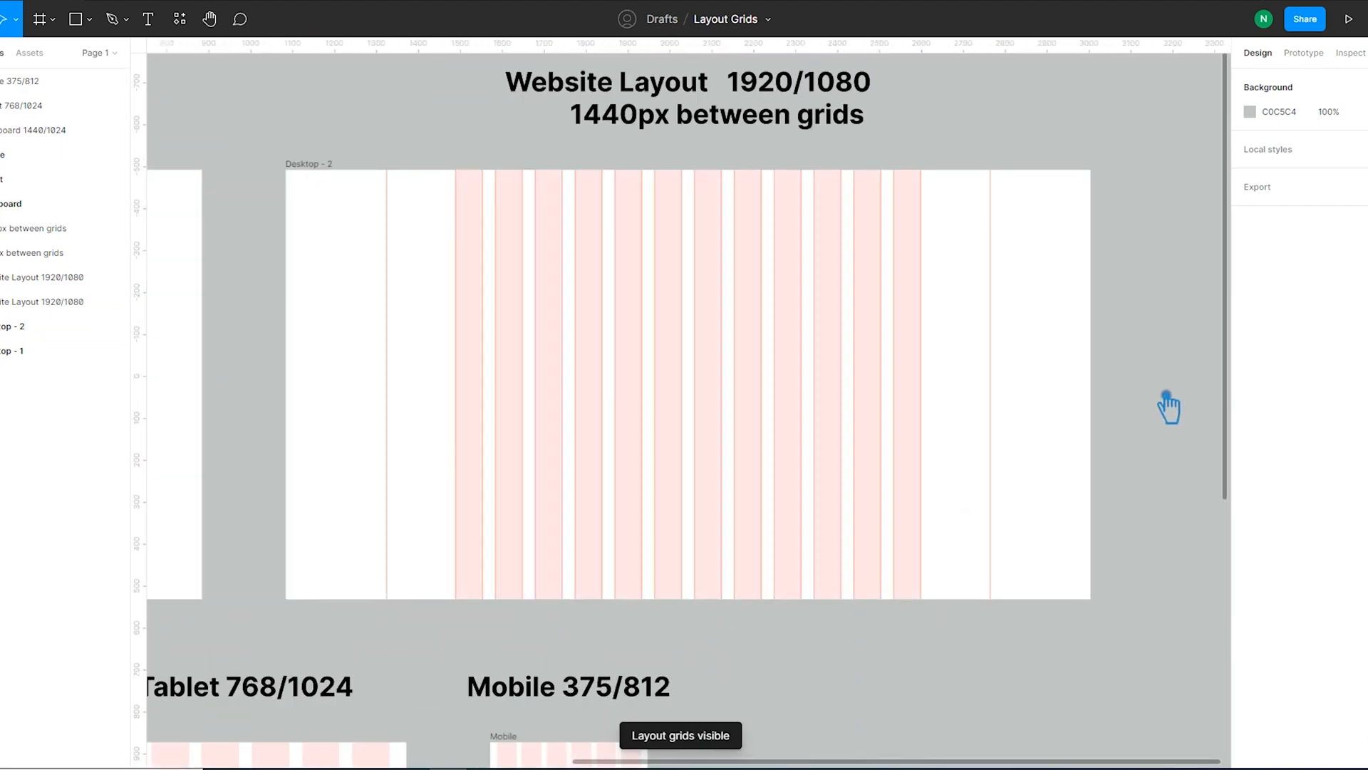
Step: Place vertical guides on the grid column edges in the Dashboard frame and hide the layout grids to check them
scroll(430, 391, "down", 5)
scroll(488, 468, "up", 10)
left_click_drag(488, 467, 899, 427)
left_click_drag(142, 427, 957, 432)
left_click_drag(142, 434, 430, 348)
left_click_drag(143, 399, 713, 410)
left_click_drag(142, 413, 544, 409)
left_click_drag(139, 408, 767, 403)
left_click_drag(139, 404, 1152, 420)
left_click(153, 410)
left_click_drag(981, 443, 557, 398)
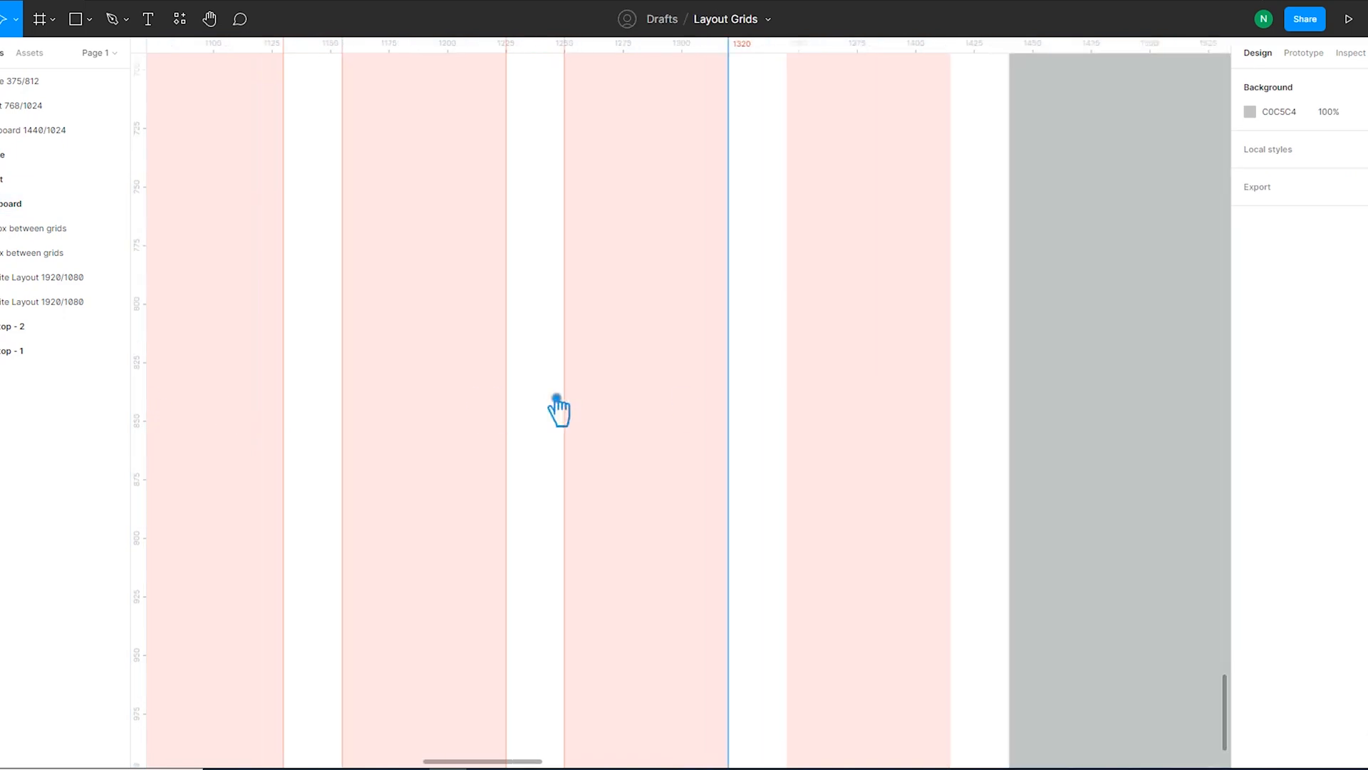
scroll(559, 410, "right", 5)
scroll(638, 376, "down", 5)
key("ctrl+shift+4")
Step: Show the layout grids and place vertical guides on the edges of the six columns in the Tablet frame
scroll(661, 346, "up", 6)
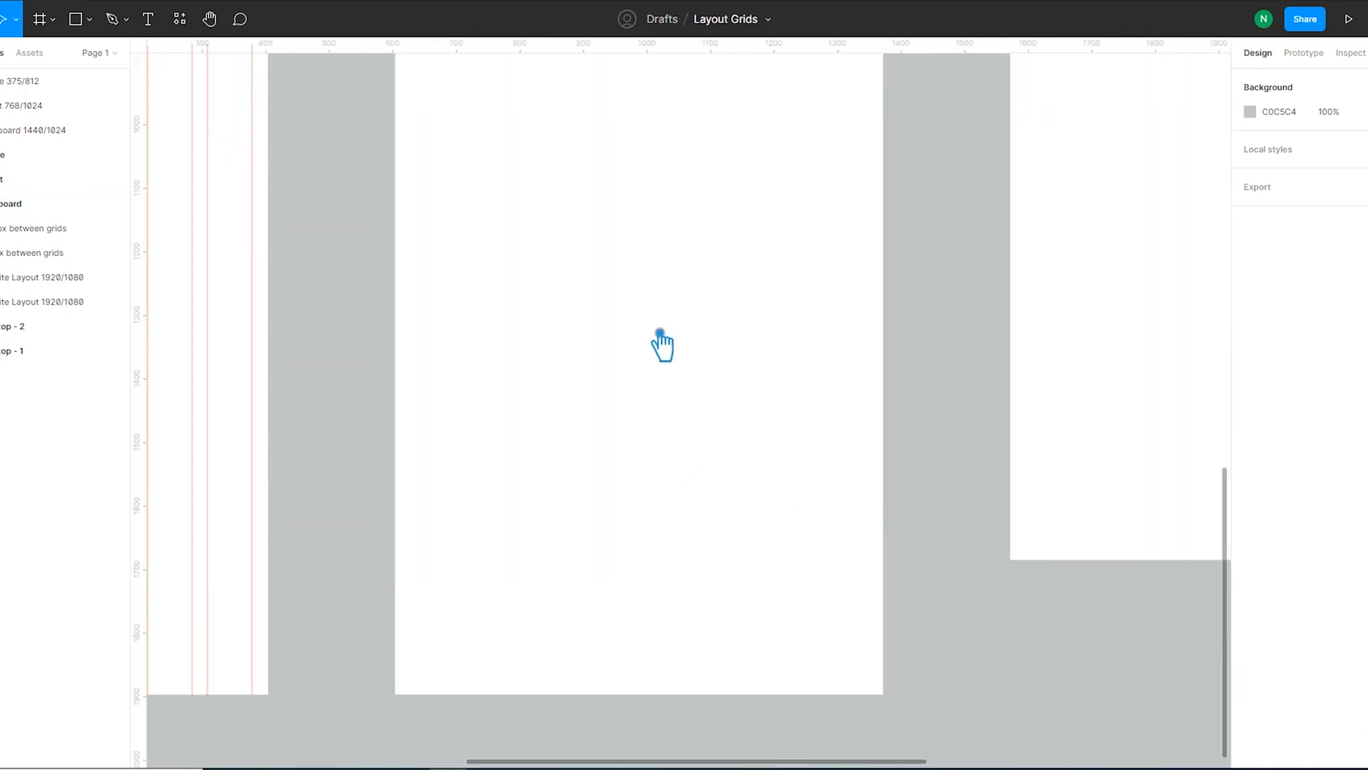
key("ctrl+shift+4")
scroll(405, 406, "up", 4)
scroll(741, 443, "right", 5)
left_click(276, 437)
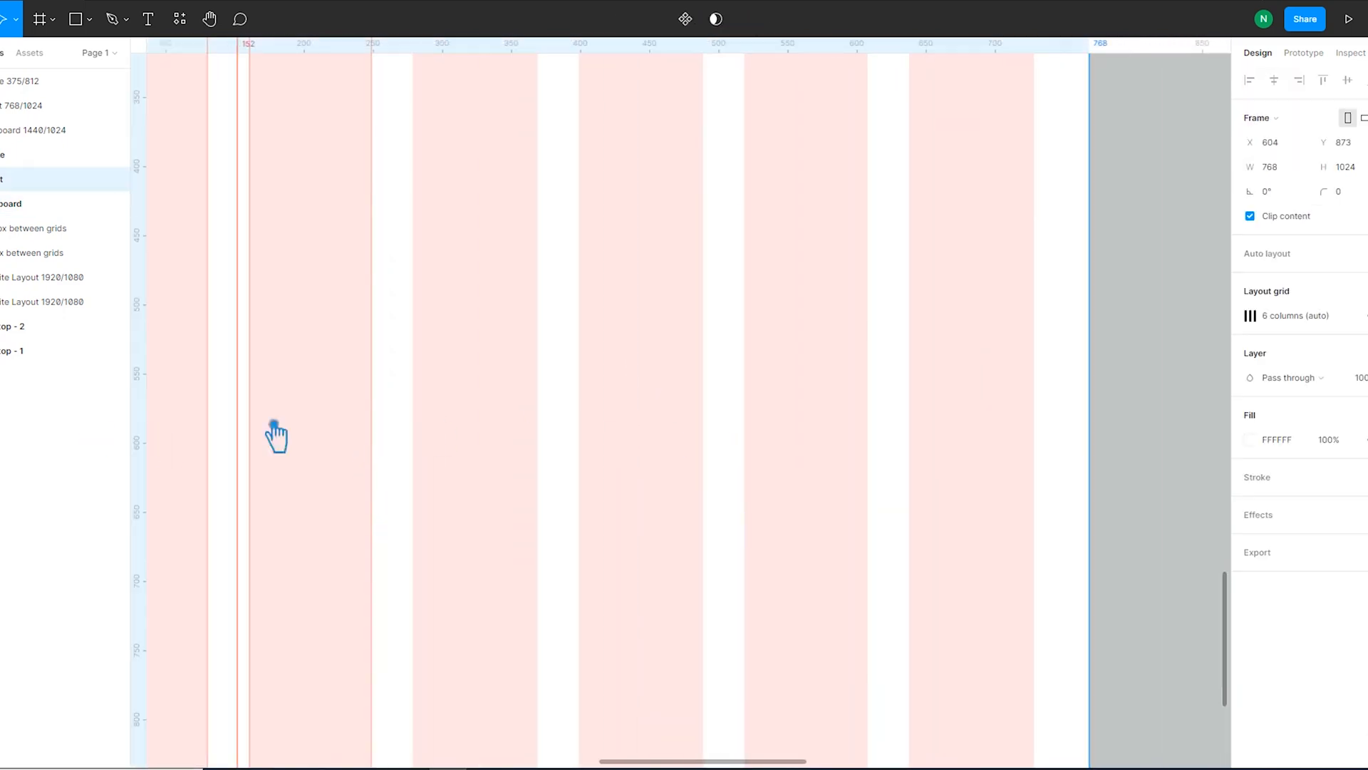
key("Escape")
scroll(357, 470, "up", 3)
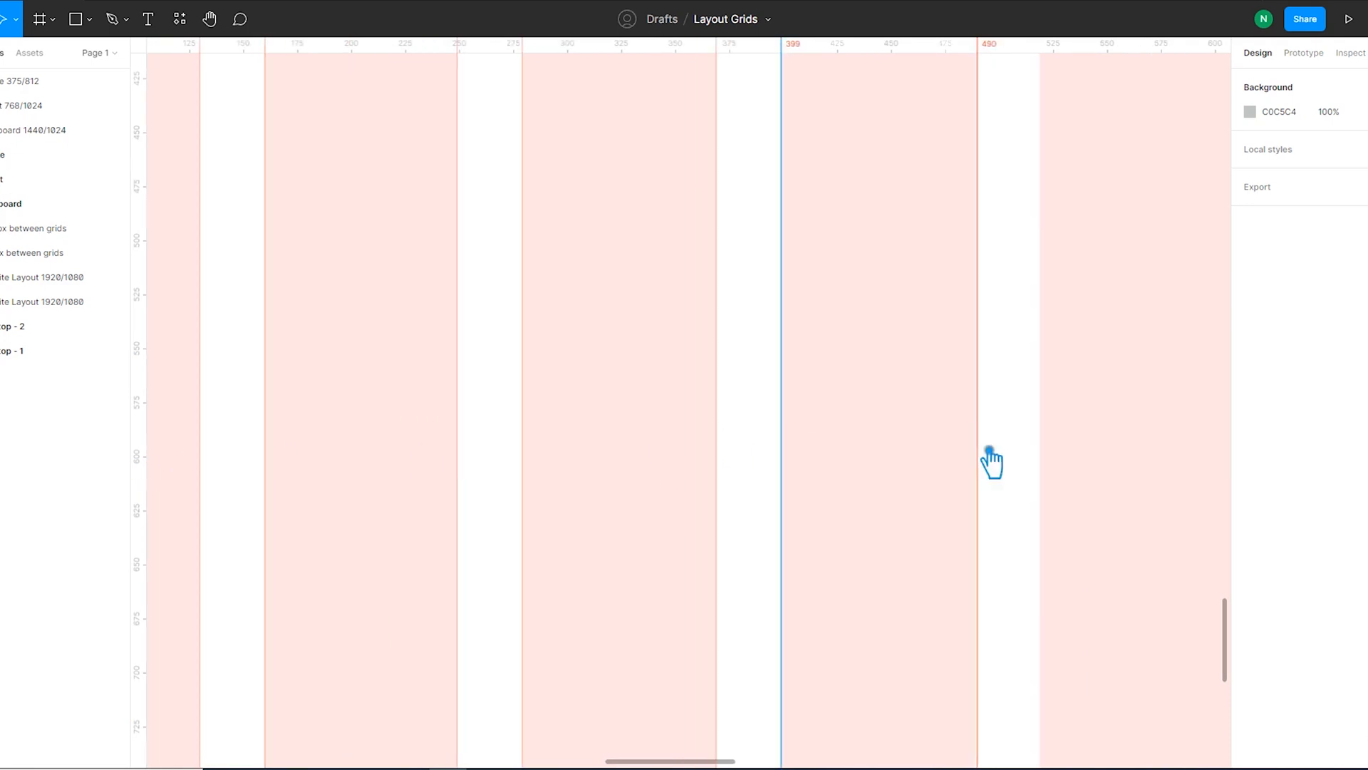
scroll(456, 443, "right", 5)
key("ctrl+shift+4")
scroll(895, 543, "down", 5)
Step: With the layout grids visible, place vertical guides on the edges of the six columns in the Mobile frame
key("ctrl+shift+4")
scroll(822, 289, "up", 5)
scroll(820, 277, "up", 4)
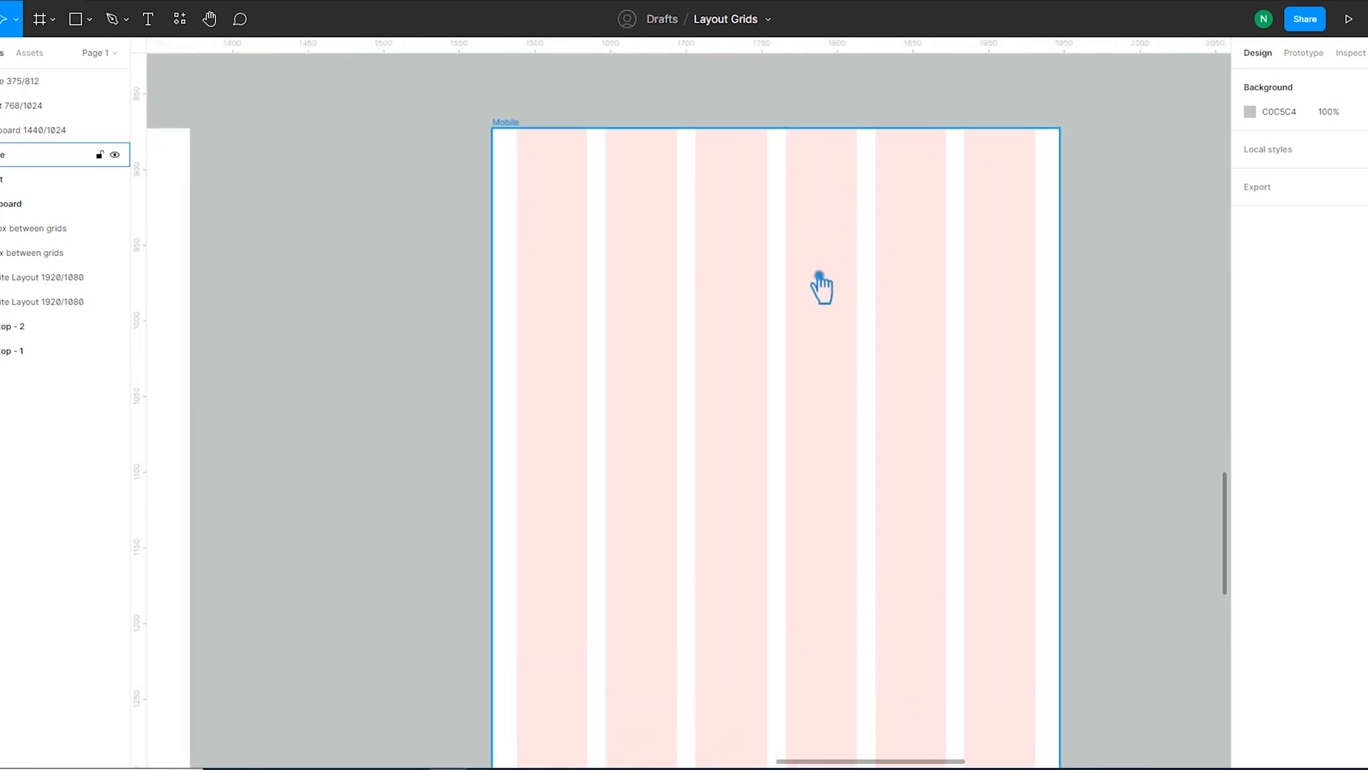
left_click_drag(399, 379, 161, 446)
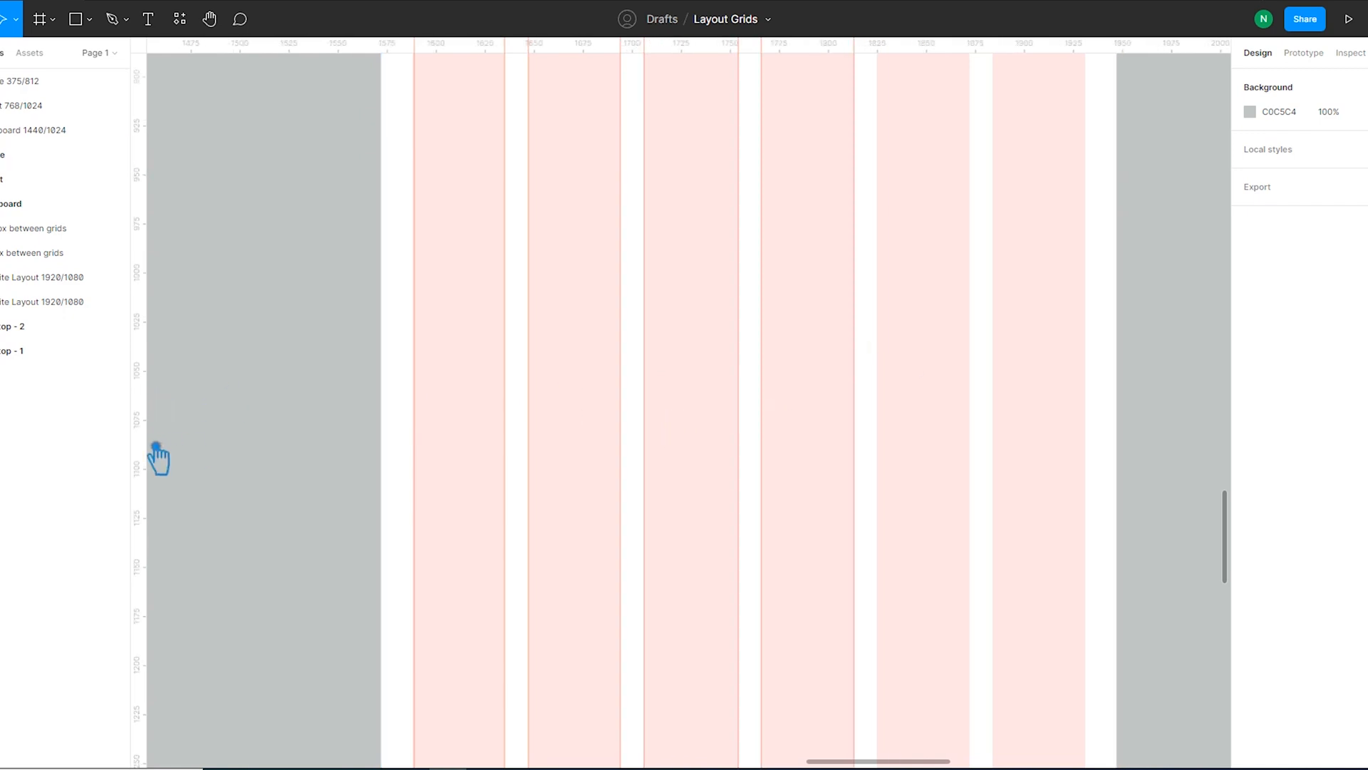
Step: Hide the layout grids on all frames so that only the guides are displayed
scroll(1084, 480, "down", 10)
left_click_drag(1152, 548, 959, 527)
key("shift+g")
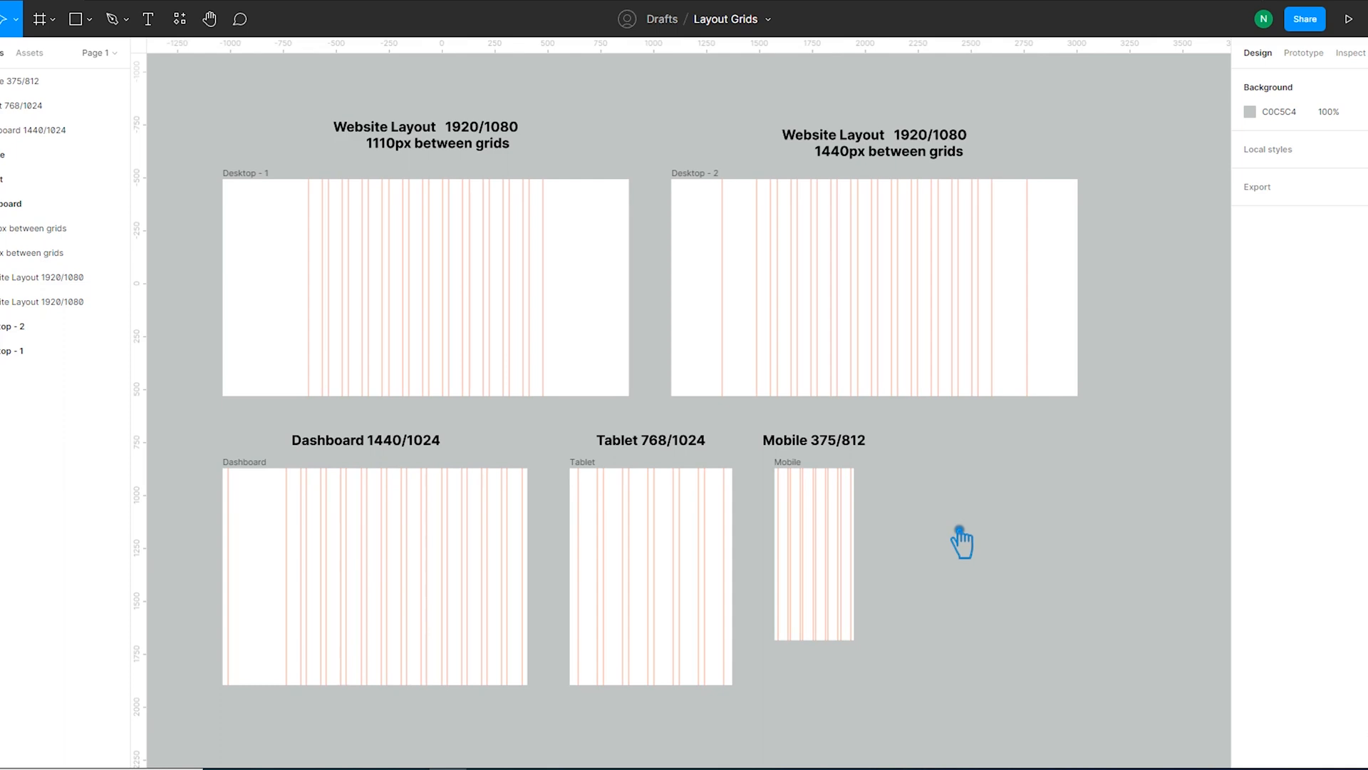